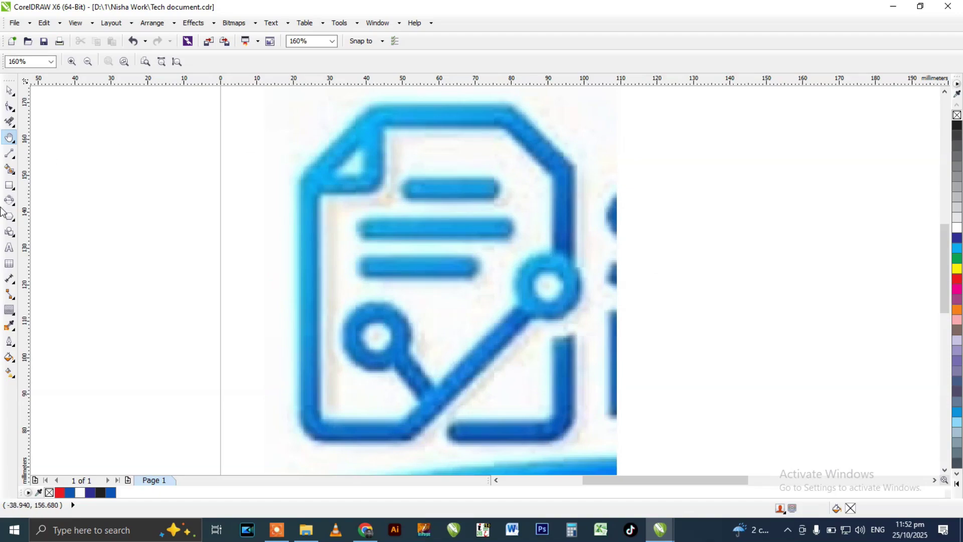
- Draw a rectangle about 77 mm wide and 92 mm high around the document icon
click(9, 188)
click(53, 191)
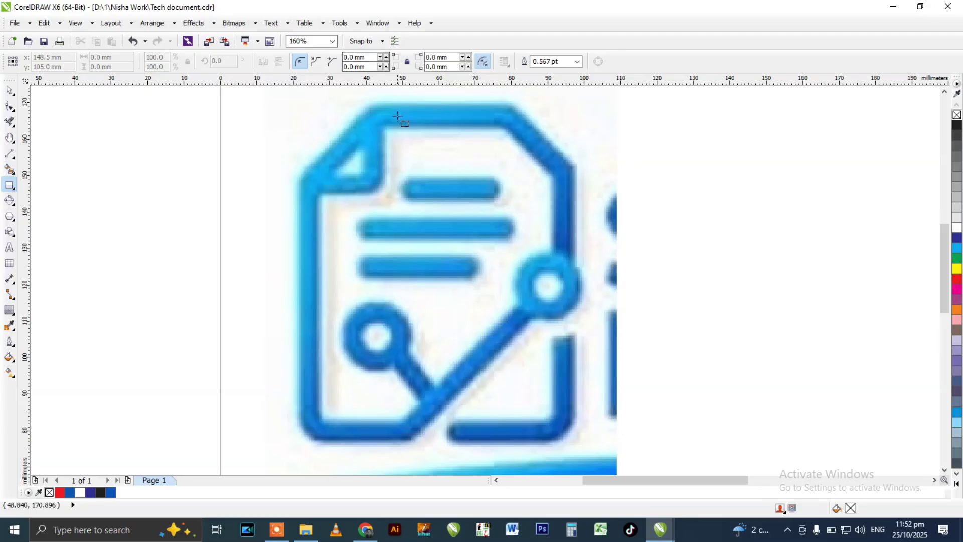
drag(297, 438, 577, 102)
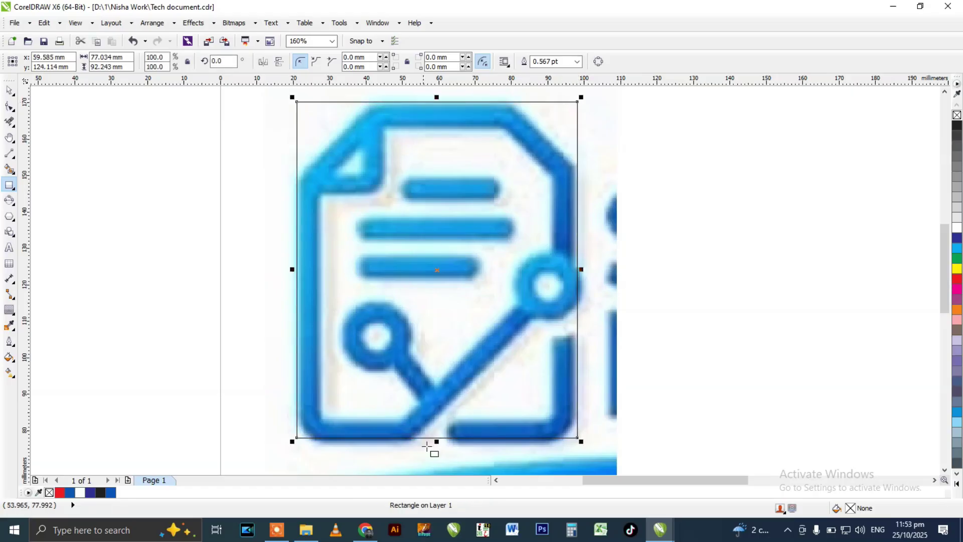
- Stretch the rectangle's lower edge down just past the icon, making it about 94 mm high
scroll(436, 442, up, 4)
drag(448, 396, 448, 417)
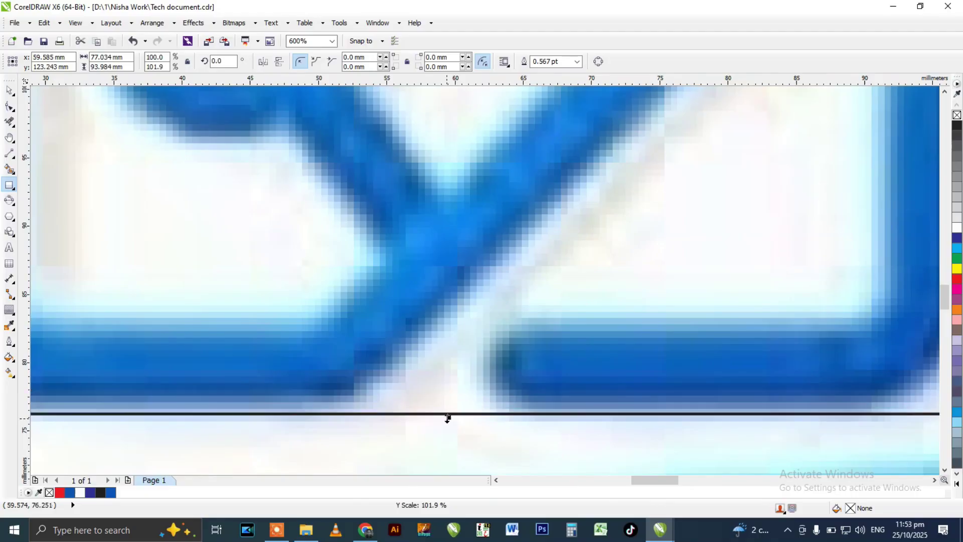
scroll(448, 417, down, 4)
scroll(453, 360, down, 1)
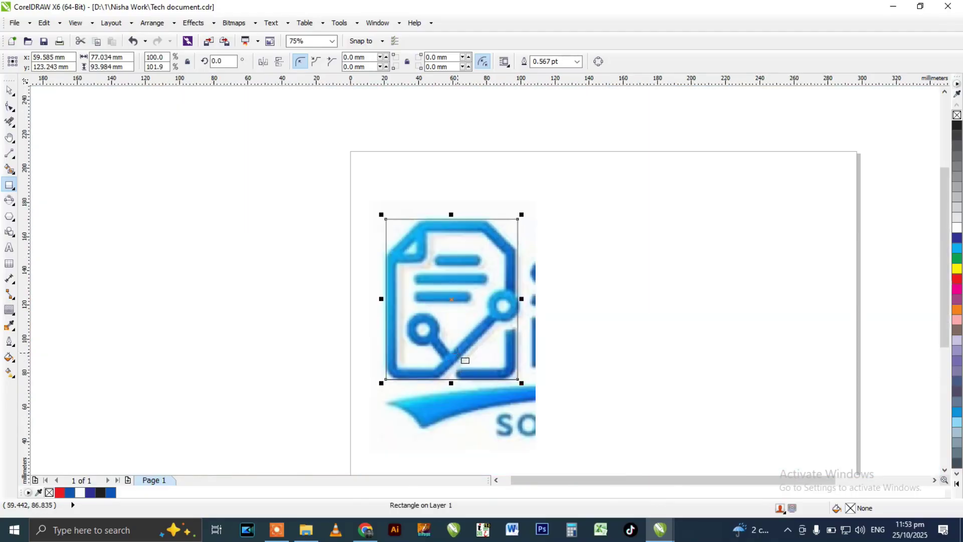
scroll(424, 361, up, 1)
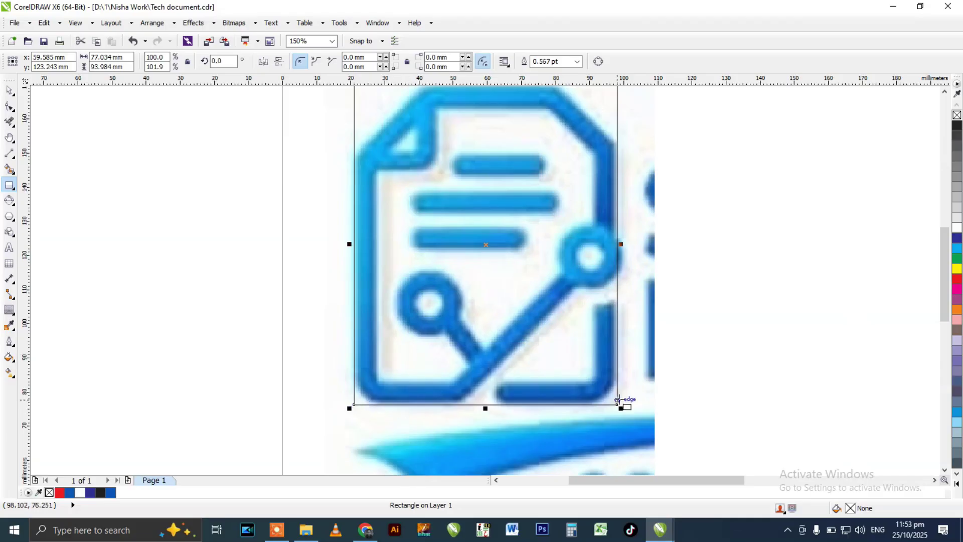
scroll(614, 404, down, 1)
scroll(612, 391, up, 1)
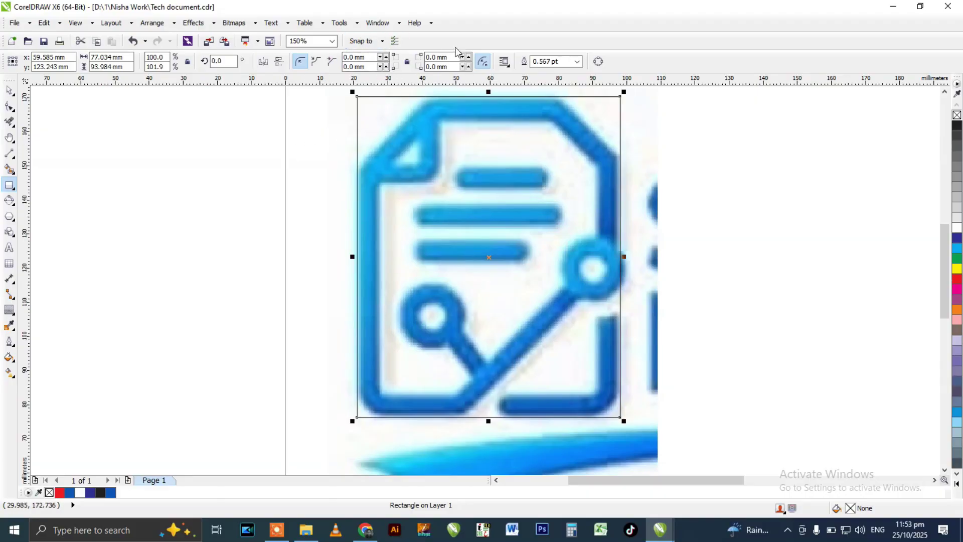
- Try rounding all four corners of the rectangle with a 10 mm radius
click(407, 63)
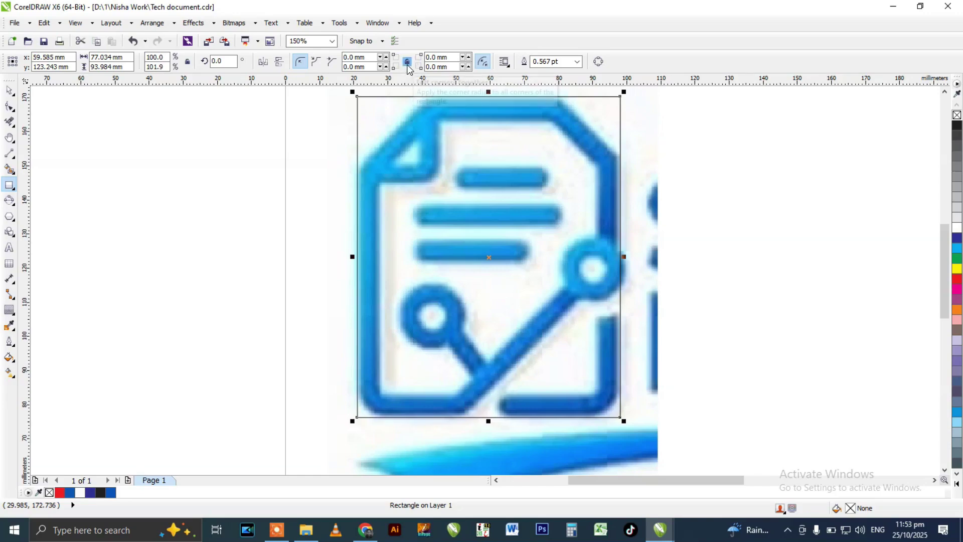
click(360, 57)
text(10)
key(Return)
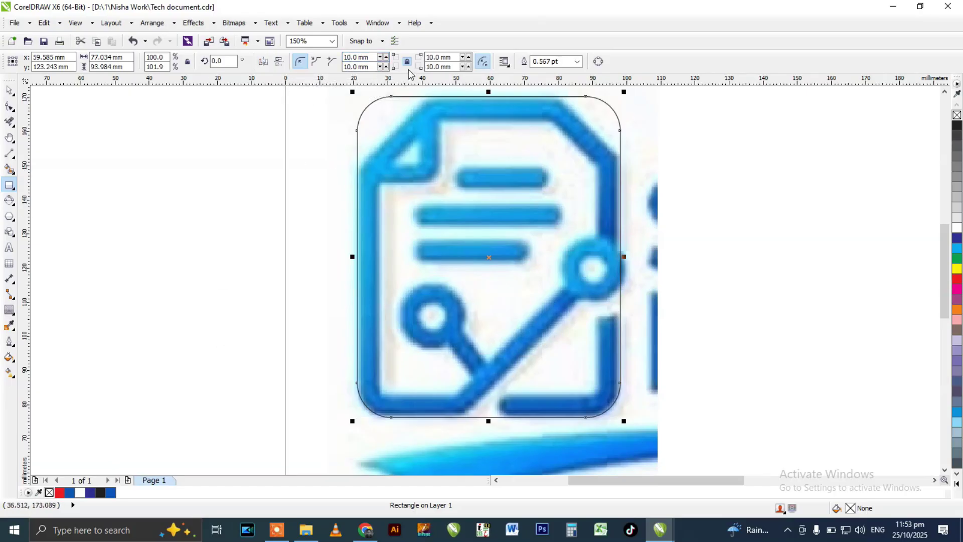
key(ctrl+z)
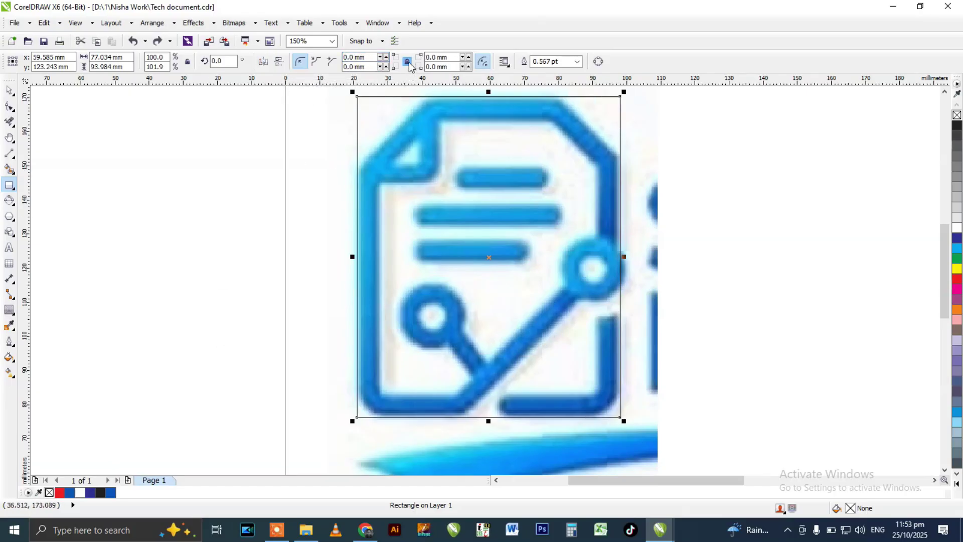
- Try rounding only the rectangle's two lower corners with a 10 mm radius each
click(361, 67)
text(10)
key(Return)
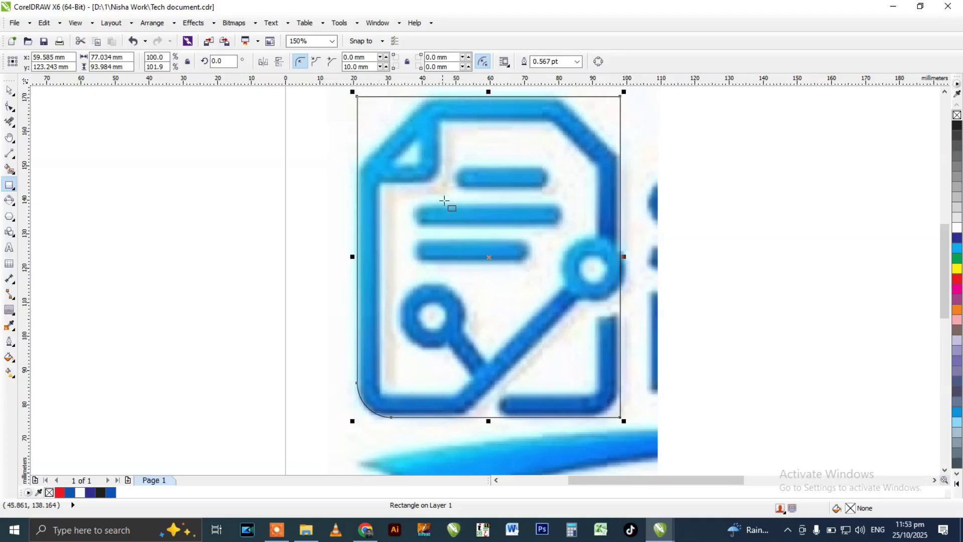
click(450, 66)
text(10)
key(Return)
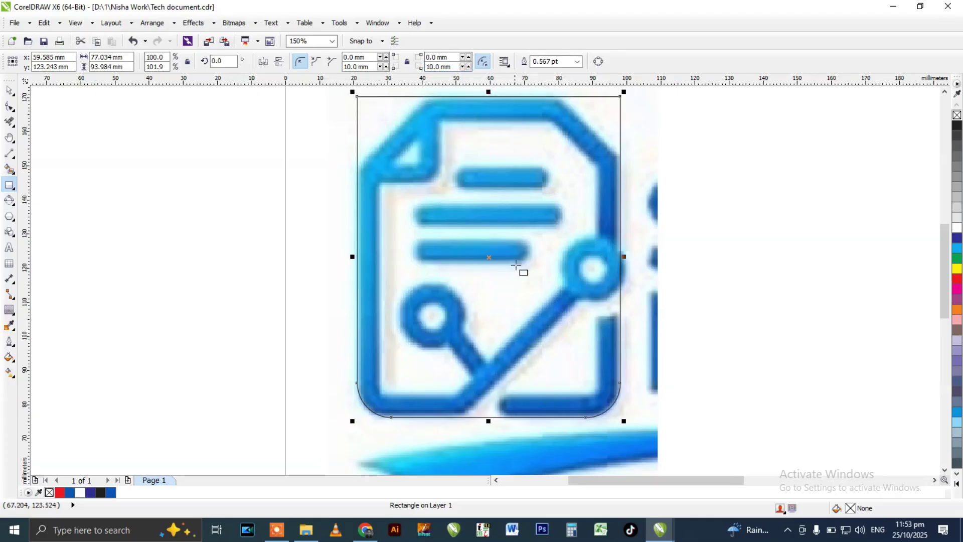
key(ctrl+z)
key(ctrl+z)
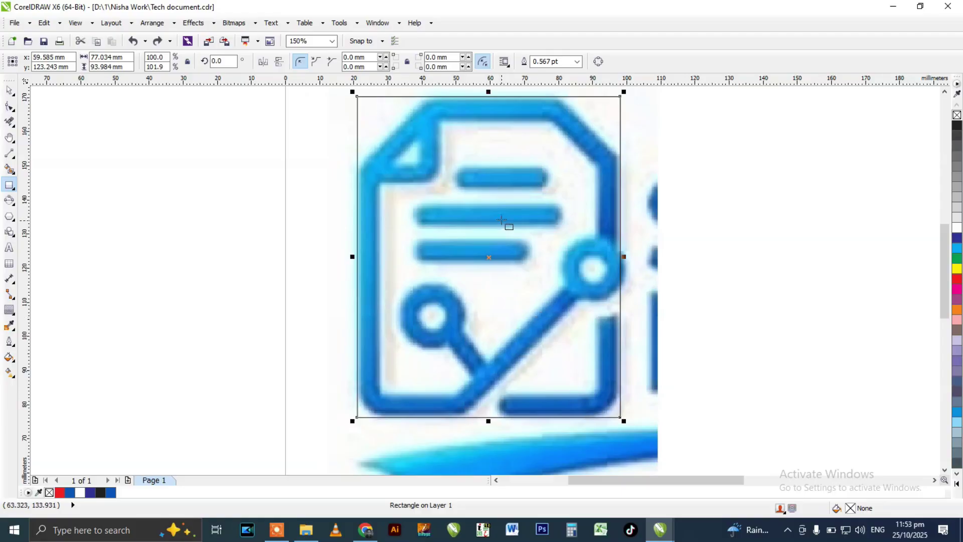
- Round the rectangle's lower-left corner freehand with the Shape tool to a radius of about 8.4 mm, following the icon's corner
click(9, 106)
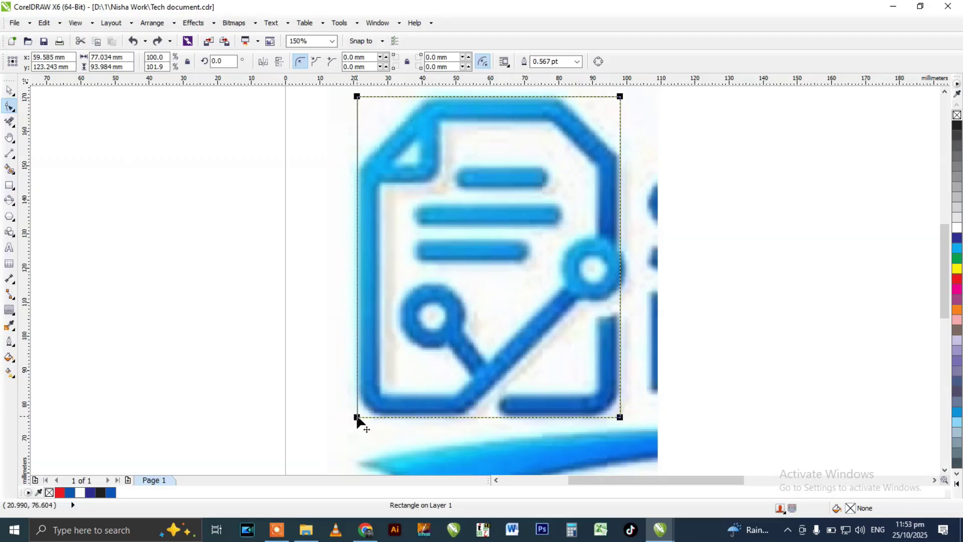
drag(358, 418, 386, 417)
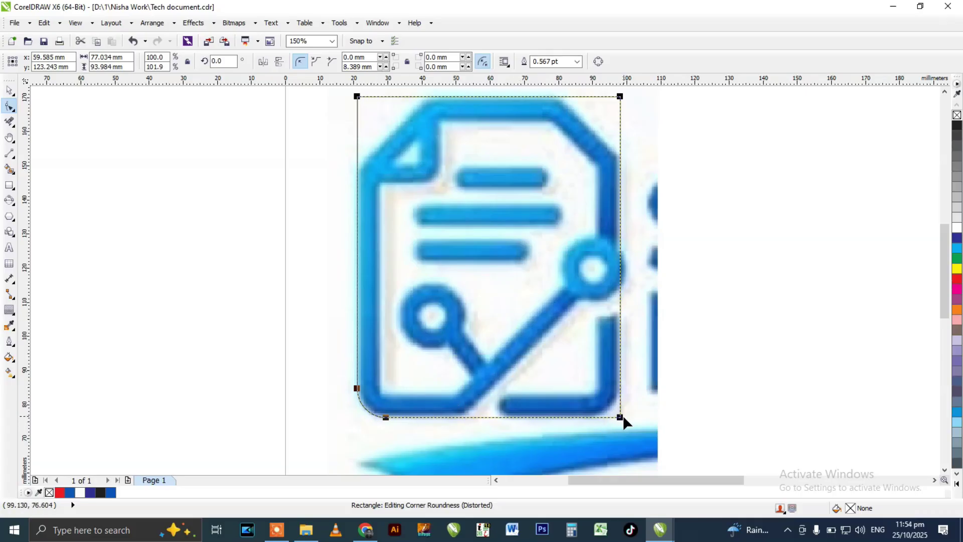
- Try rounding the rectangle's lower-right corner, both freehand to about 3.7 mm and with a pasted radius of 93.984 mm
drag(621, 418, 636, 406)
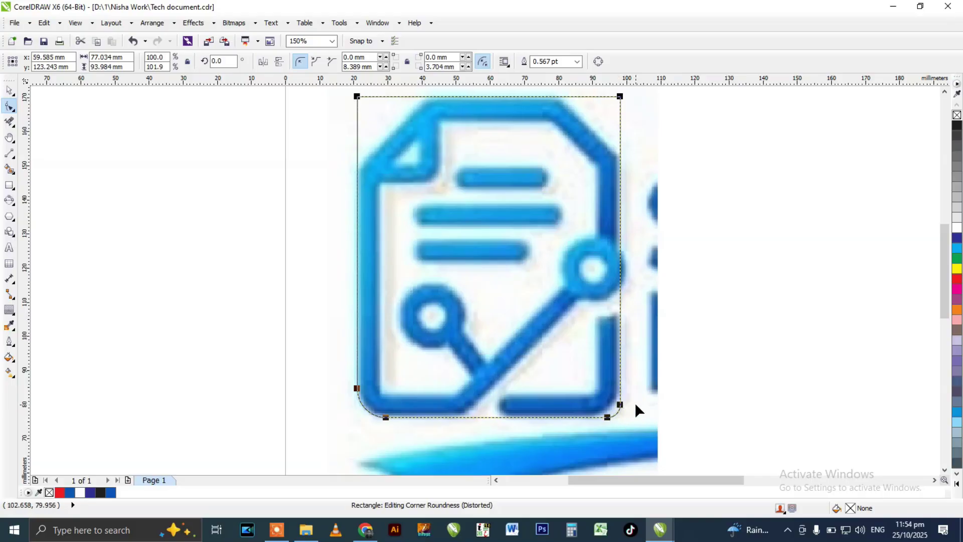
key(ctrl+z)
click(126, 67)
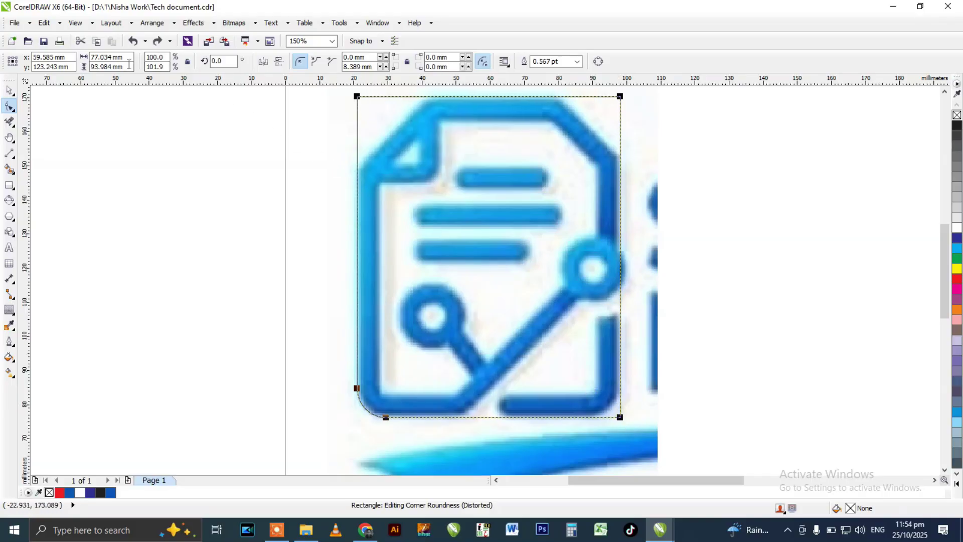
key(ctrl+c)
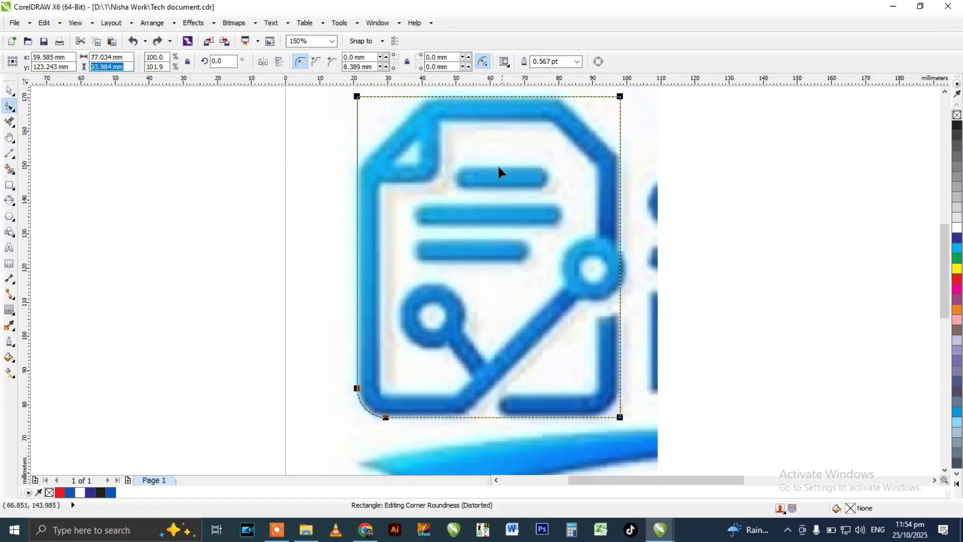
click(442, 67)
key(ctrl+v)
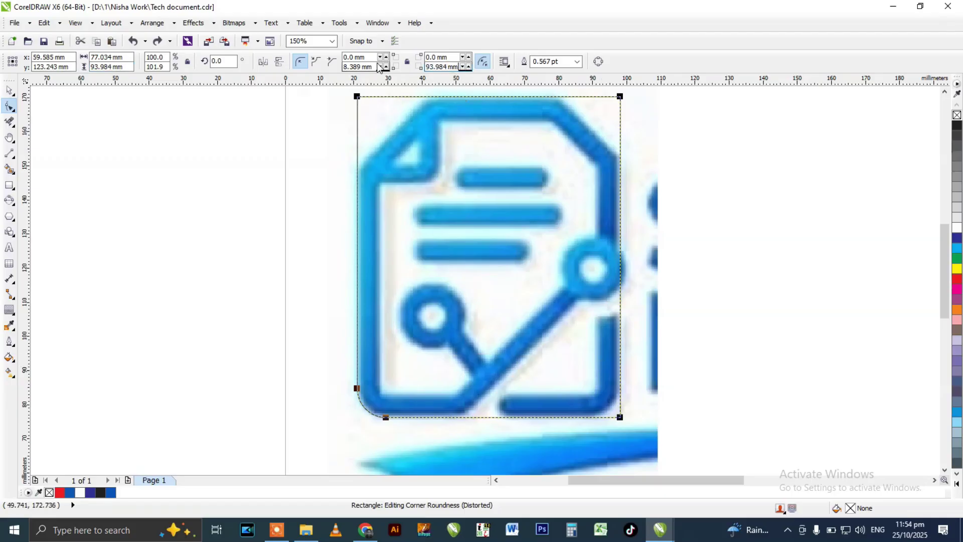
key(Return)
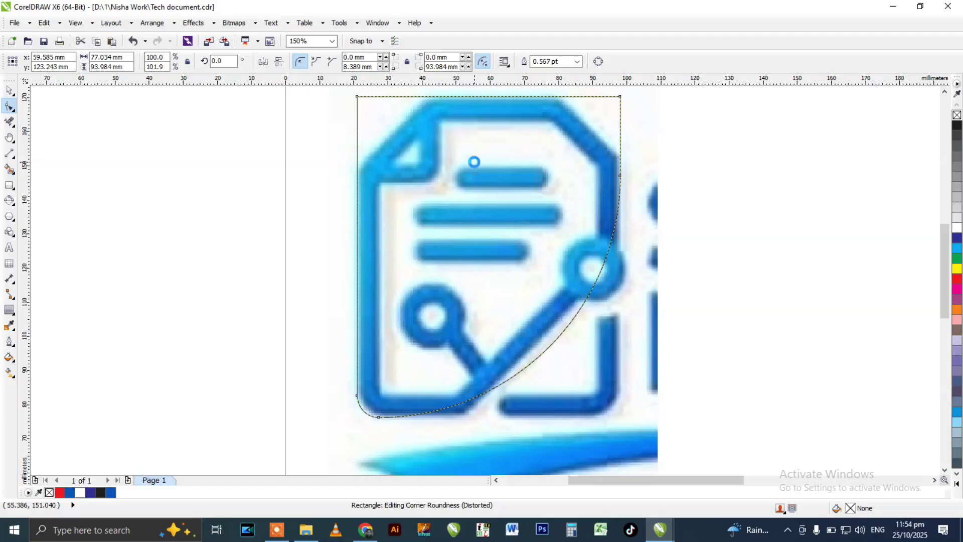
key(ctrl+z)
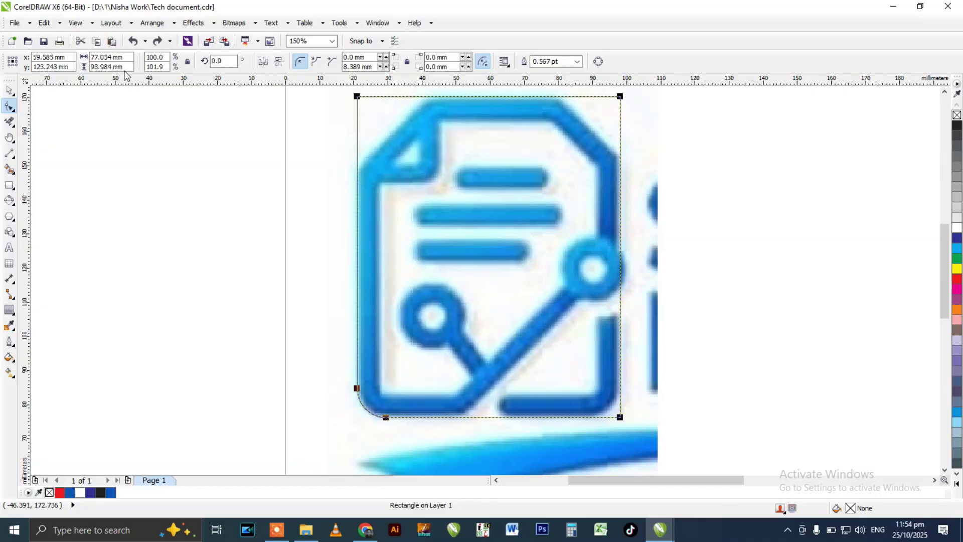
- Copy the lower-left corner's radius of 8.389 mm to the rectangle's lower-right corner
double_click(106, 66)
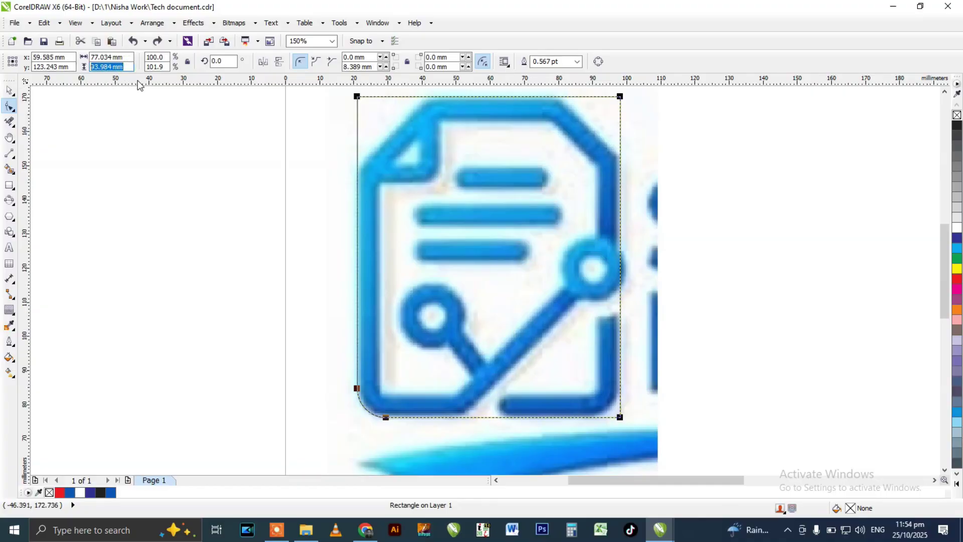
double_click(371, 67)
key(ctrl+c)
double_click(441, 67)
key(ctrl+v)
key(Return)
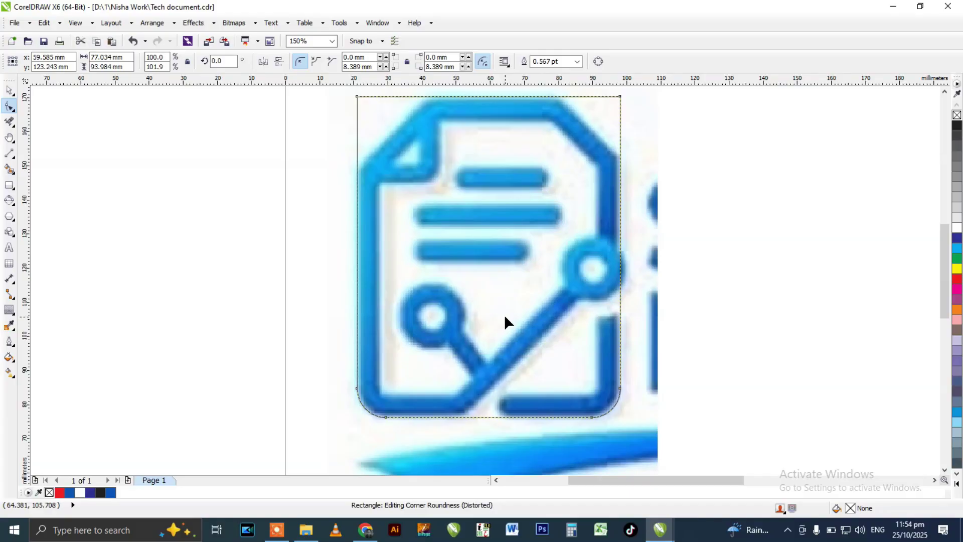
- Select the rounded rectangle as an object and convert it to curves
key(space)
scroll(522, 286, down, 2)
scroll(546, 253, up, 2)
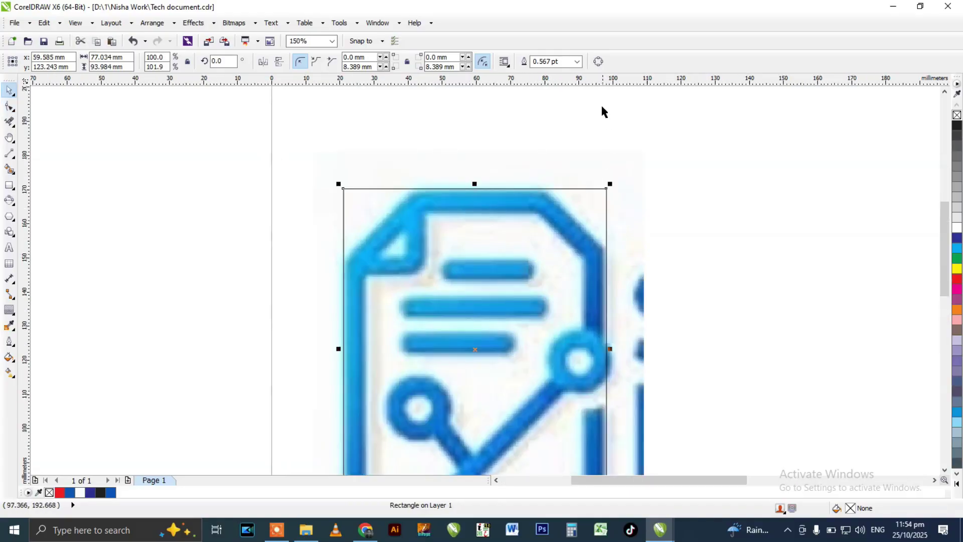
click(597, 62)
- Cut the outline's upper-left corner diagonally along the icon by adding a node on each adjoining edge and deleting the corner node
click(9, 106)
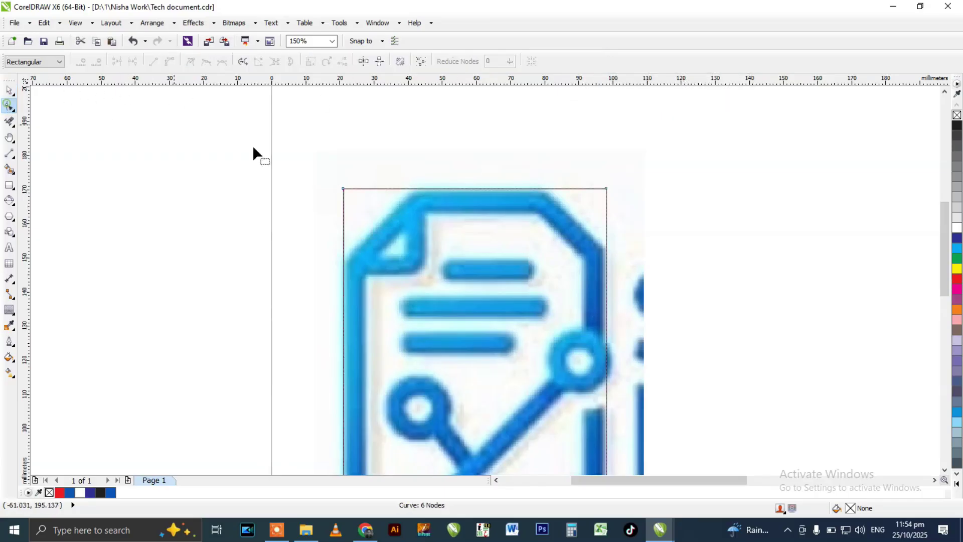
scroll(401, 193, up, 2)
double_click(425, 186)
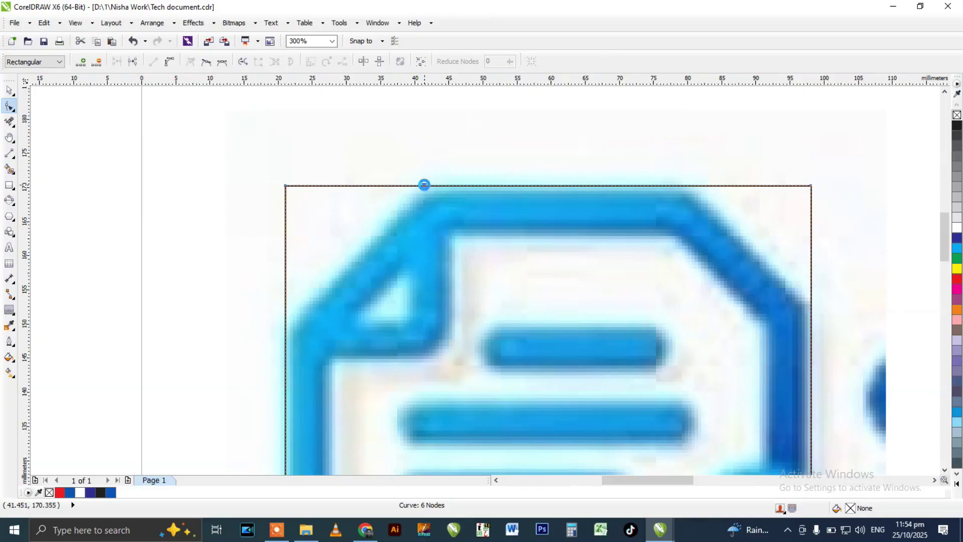
double_click(283, 327)
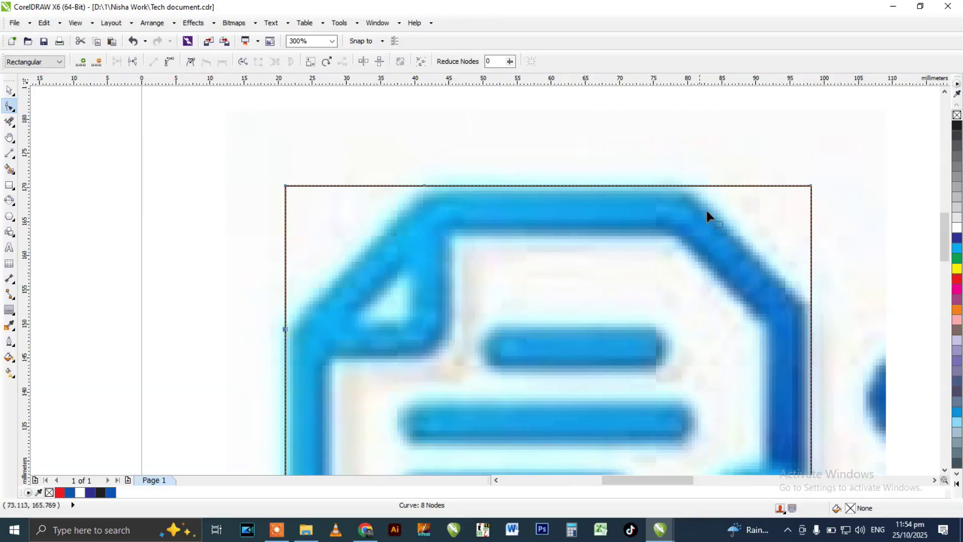
drag(248, 153, 332, 216)
key(Delete)
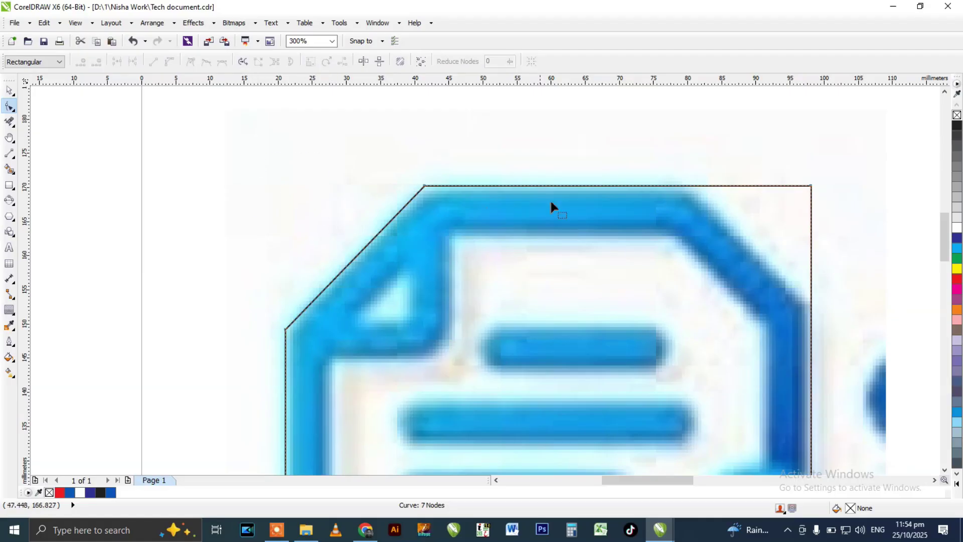
- Cut the outline's upper-right corner diagonally along the icon by adding two edge nodes and deleting the corner node
double_click(682, 185)
double_click(811, 301)
drag(819, 183, 779, 207)
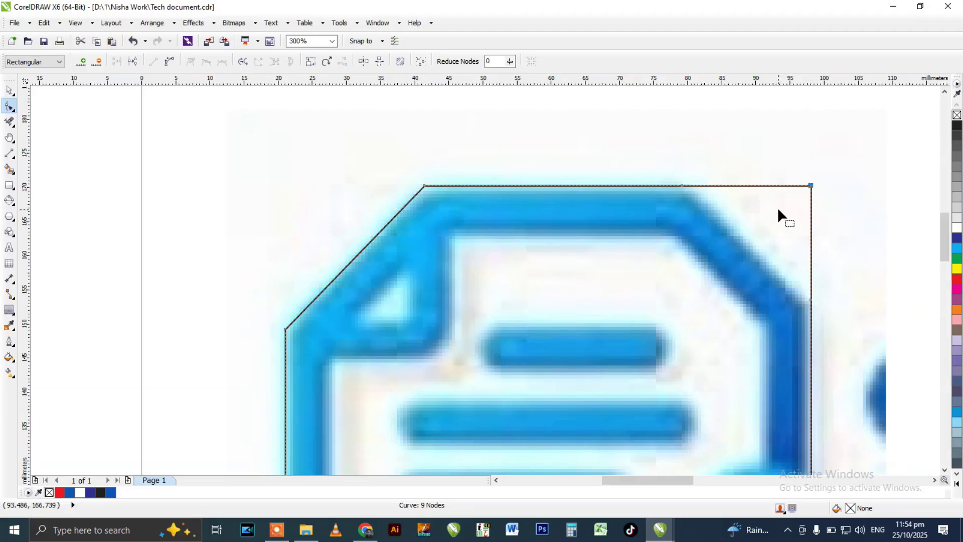
key(Delete)
scroll(409, 221, down, 1)
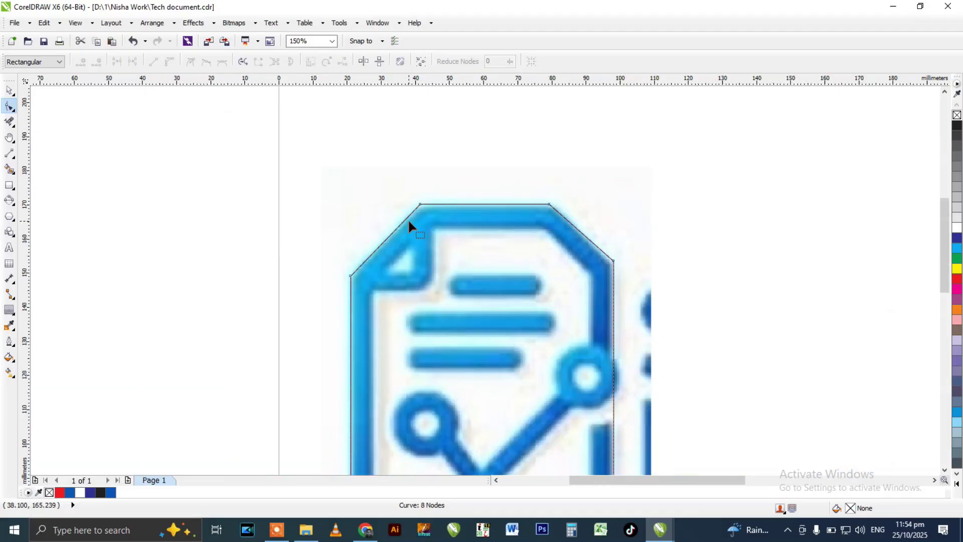
scroll(431, 216, up, 1)
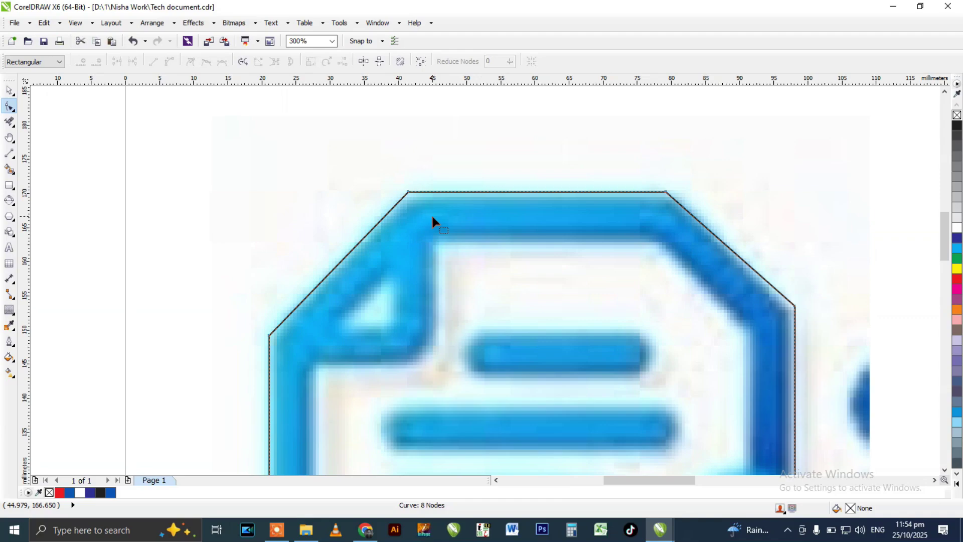
click(10, 154)
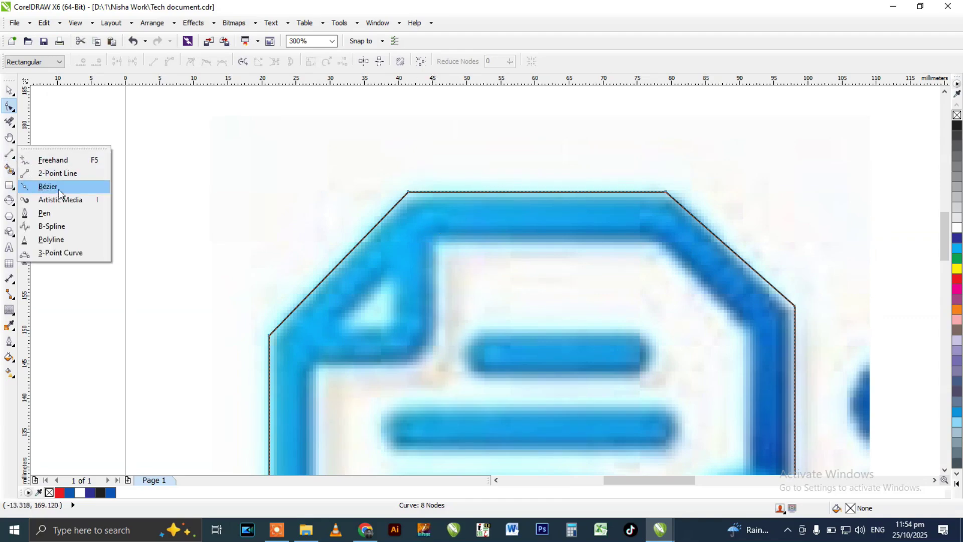
click(527, 189)
scroll(476, 189, down, 1)
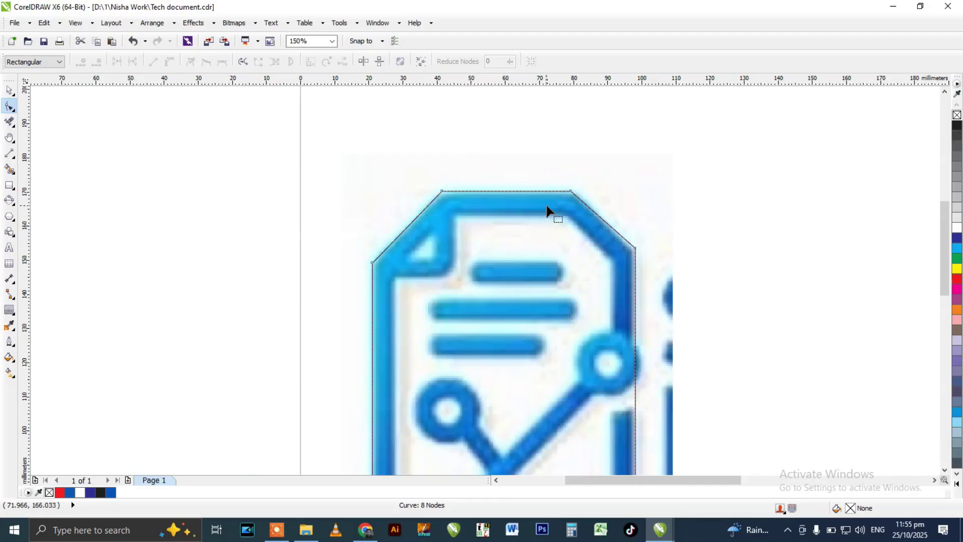
scroll(547, 209, up, 1)
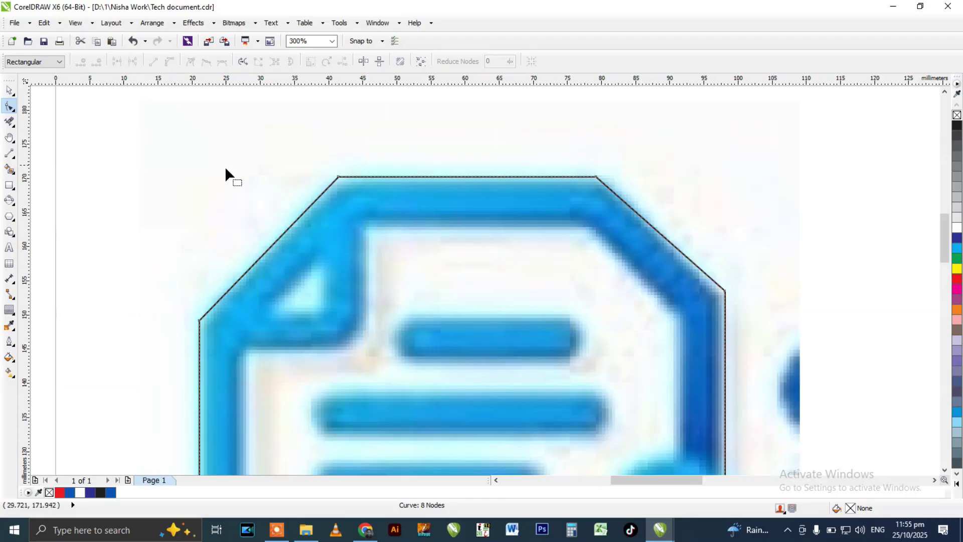
- Add a one-step inside contour offset 7.112 mm from the icon's outline and break the contour group apart
click(9, 312)
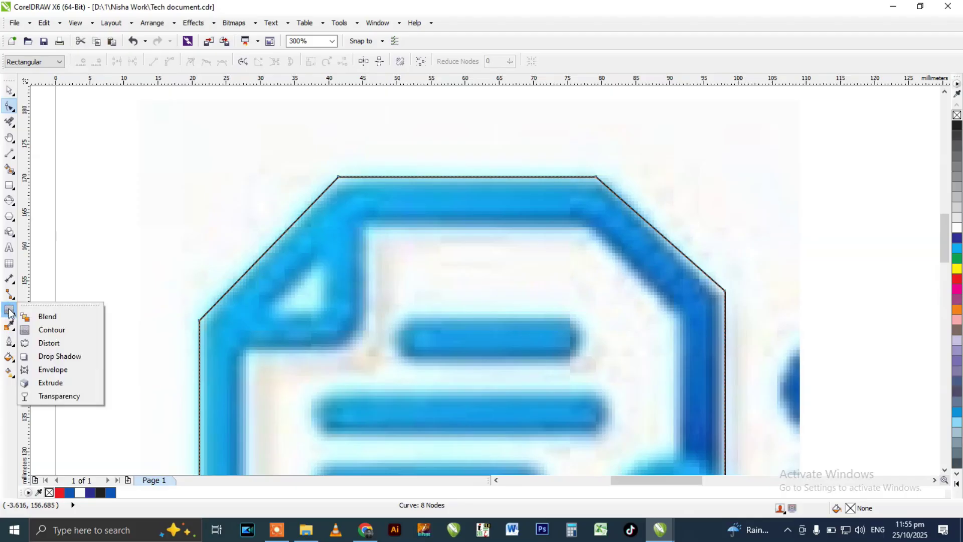
click(48, 331)
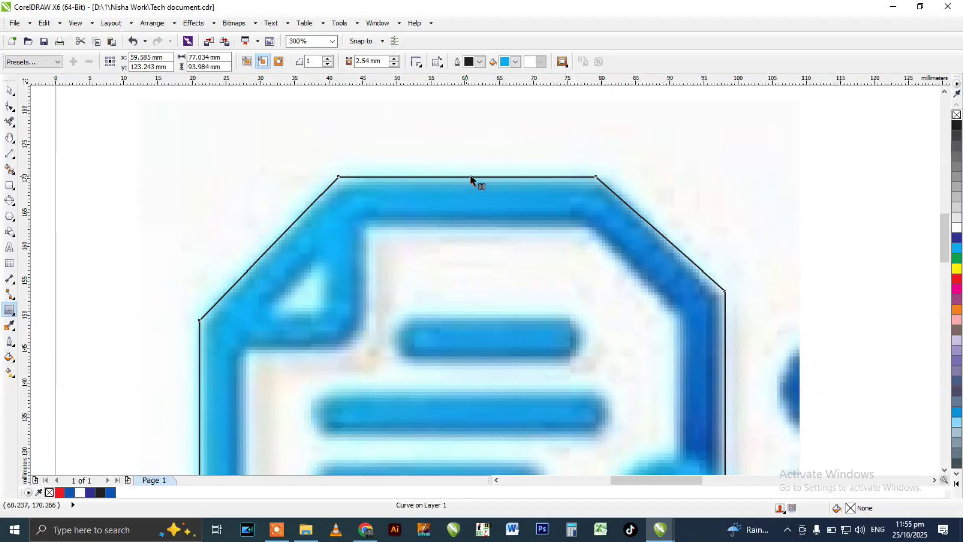
drag(473, 179, 473, 228)
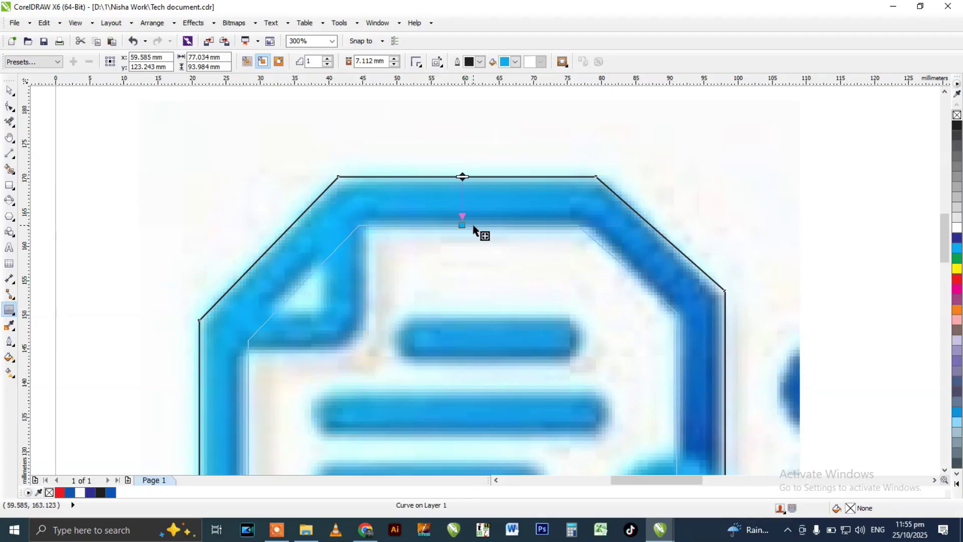
click(152, 23)
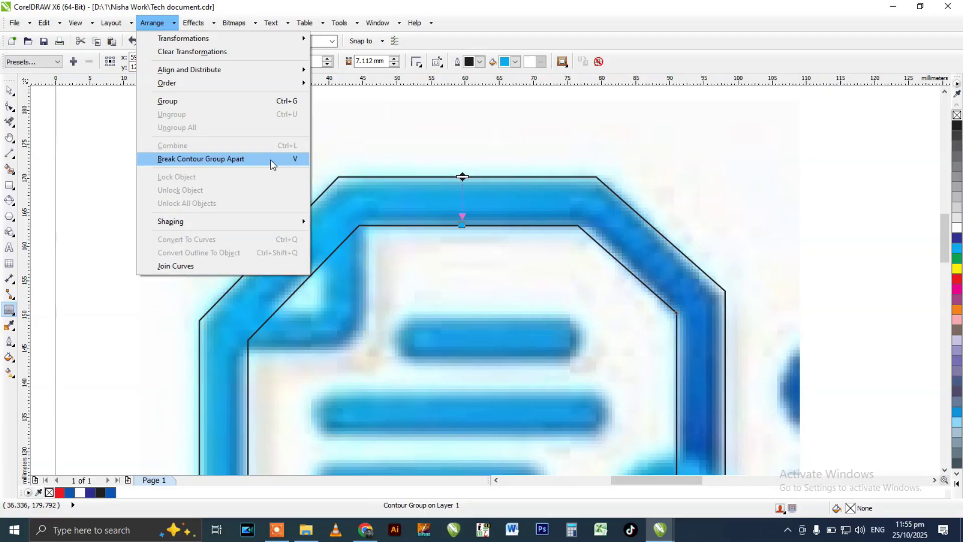
click(256, 160)
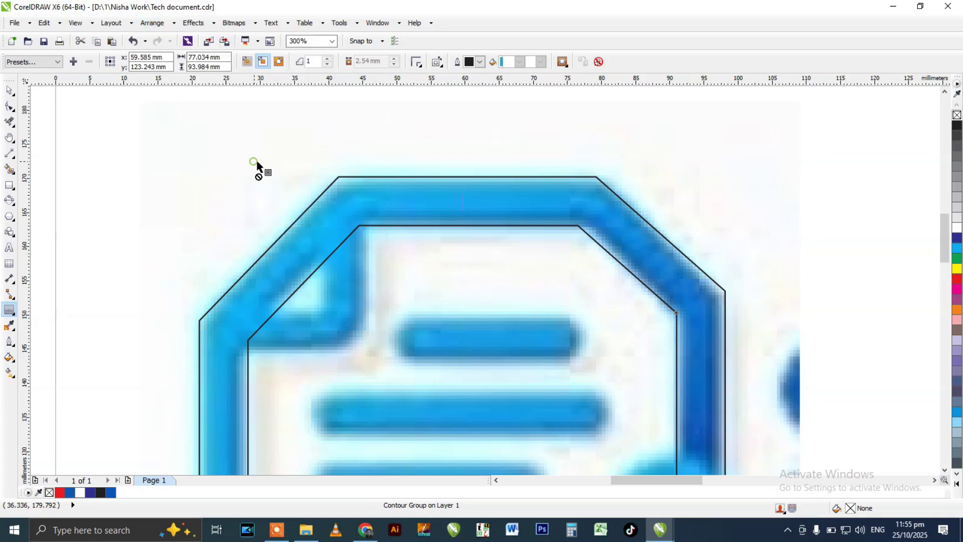
- Select the inner and outer document outlines together and combine them into a single curve
scroll(446, 159, down, 3)
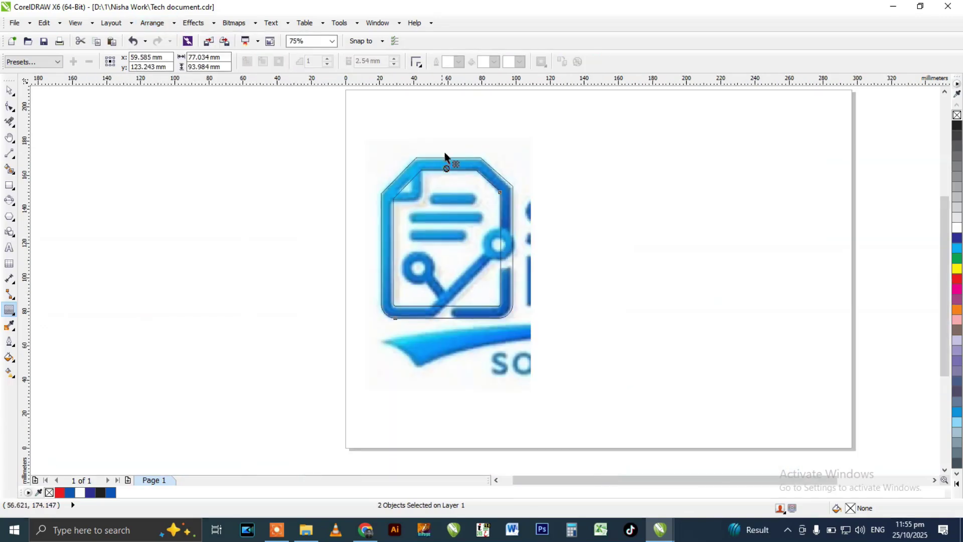
key(space)
scroll(459, 173, up, 2)
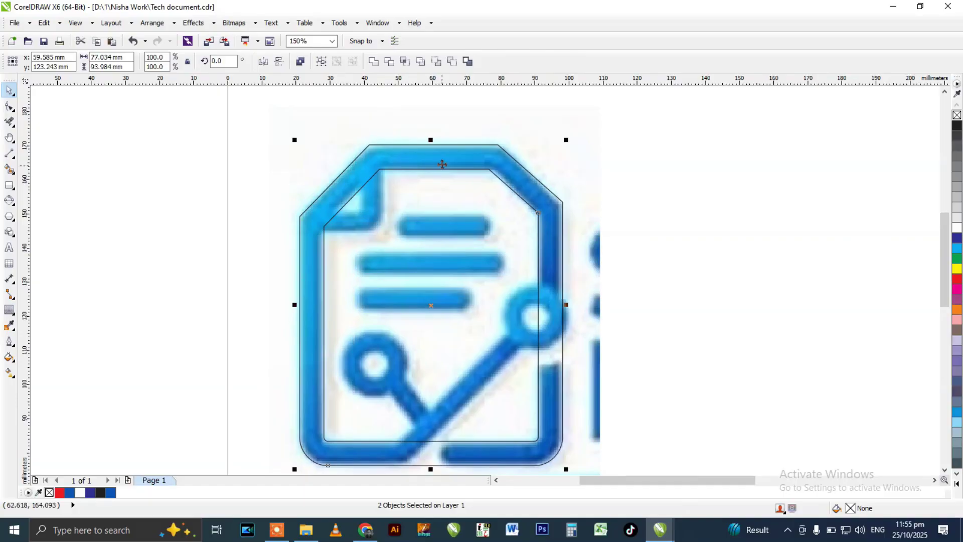
scroll(442, 166, up, 2)
scroll(430, 134, down, 2)
click(430, 134)
click(434, 176)
scroll(448, 158, up, 2)
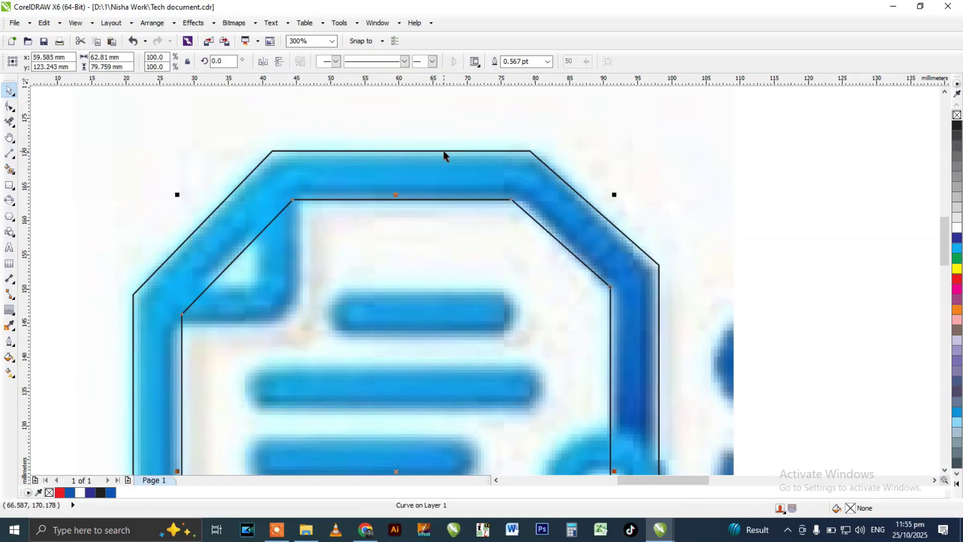
shift+click(444, 152)
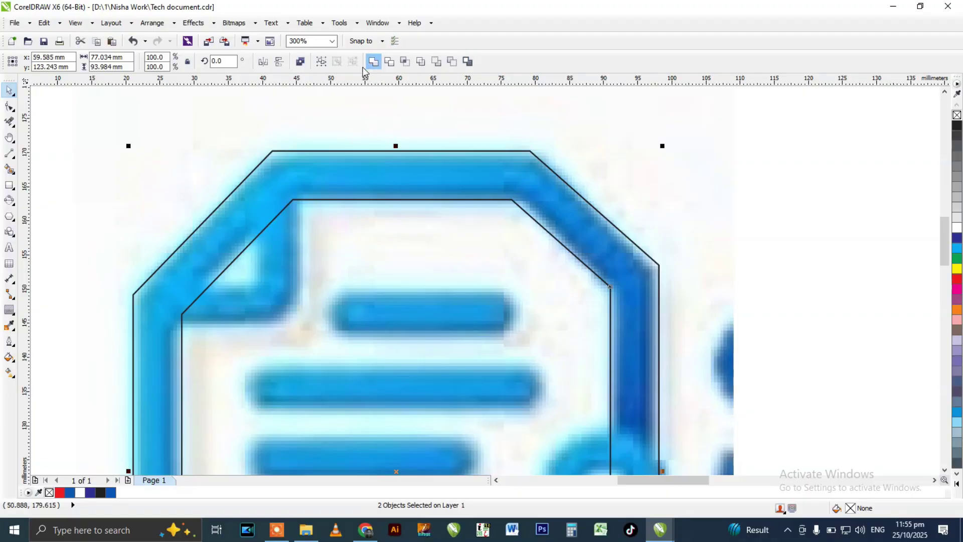
click(300, 61)
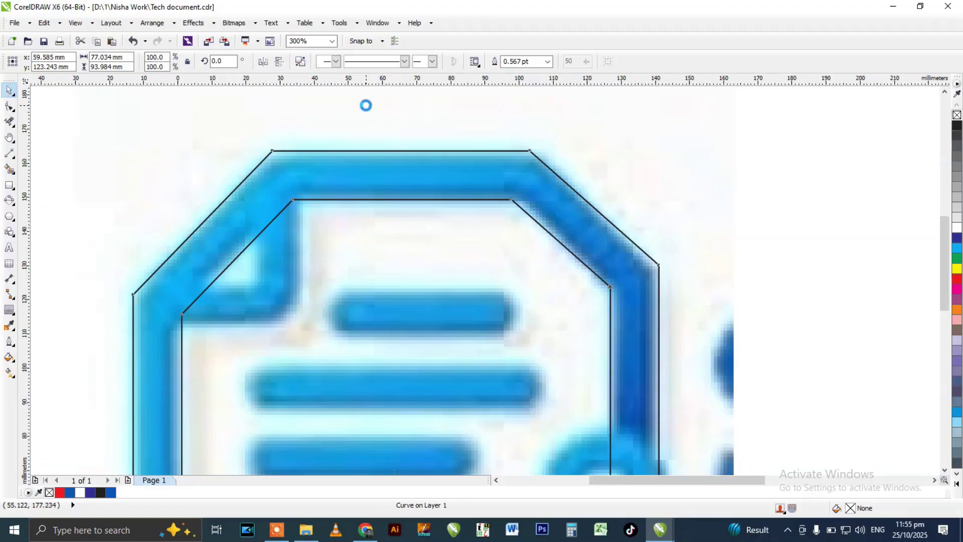
- Draw a rectangle about 12.9 × 7.1 mm between the frame outlines over the rounded end of the lower-right bar
scroll(366, 106, down, 1)
scroll(485, 279, up, 1)
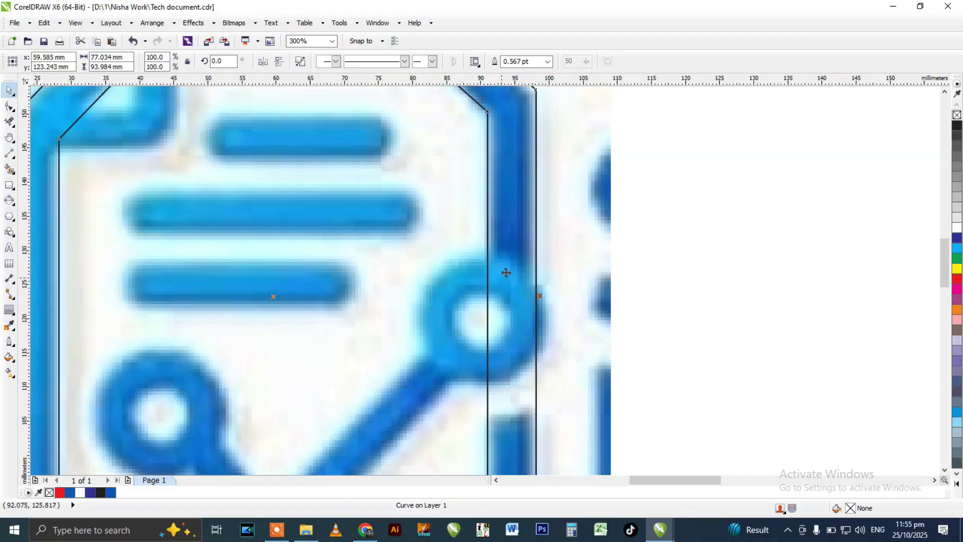
scroll(462, 175, down, 1)
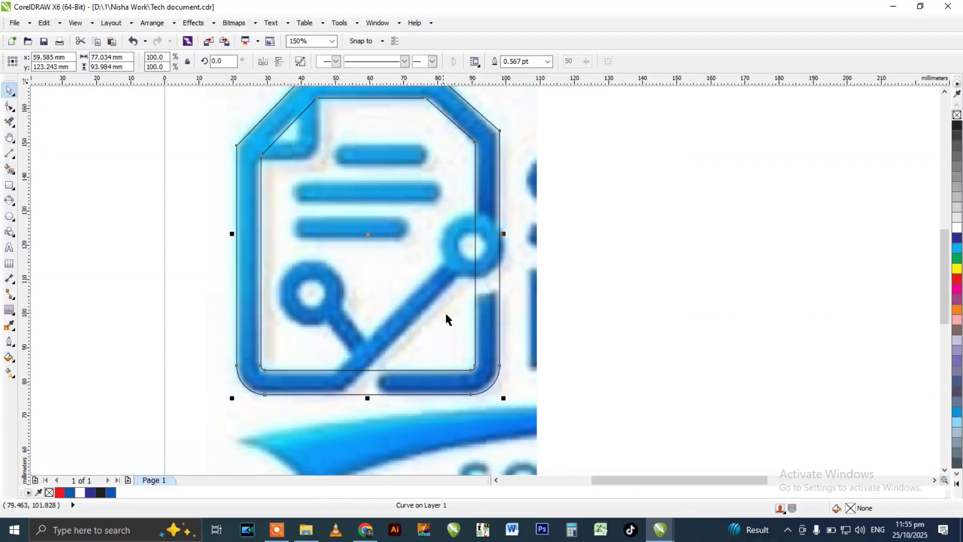
click(12, 188)
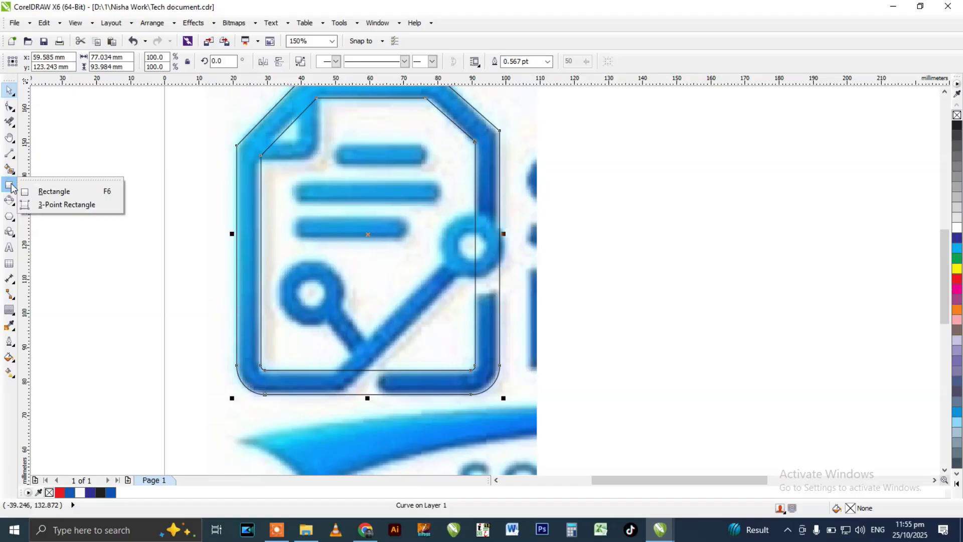
click(46, 191)
scroll(427, 376, up, 1)
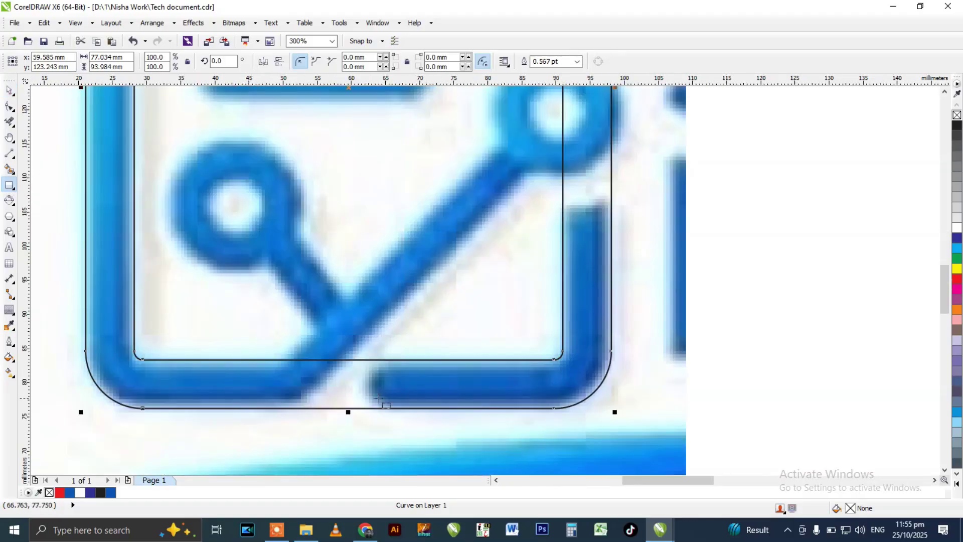
scroll(381, 402, up, 1)
drag(356, 327, 532, 424)
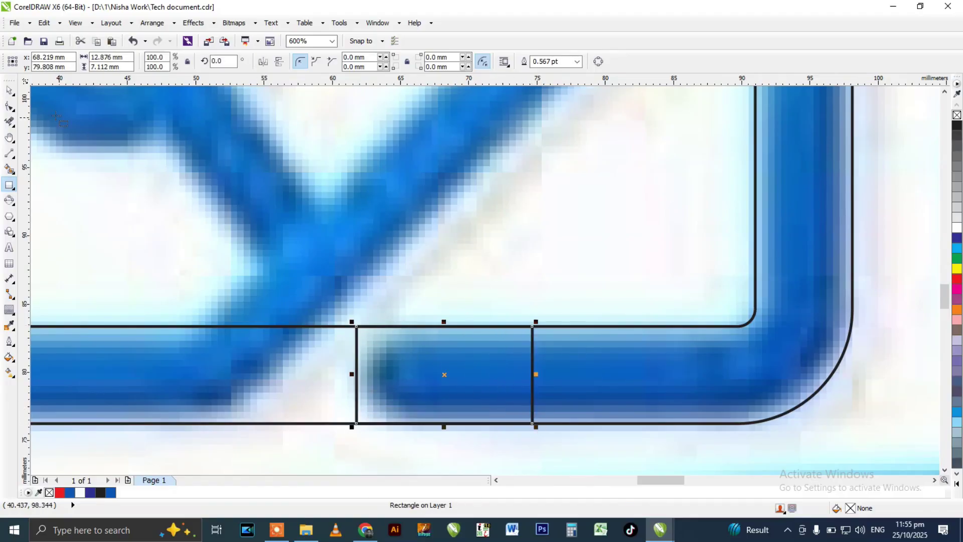
- Round all the small rectangle's corners to 3.556 mm and nudge it slightly right to match the bar's end
click(9, 105)
drag(533, 327, 453, 335)
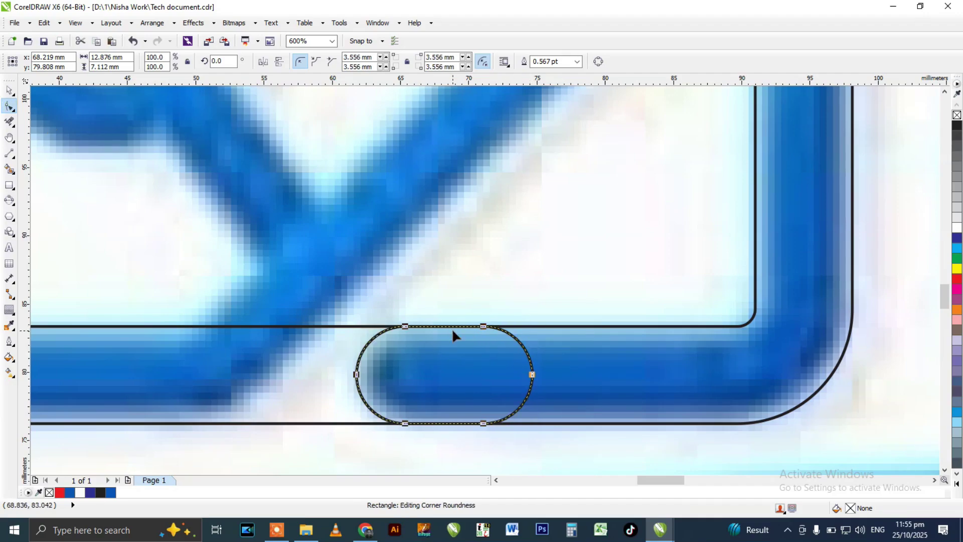
key(space)
key(Right)
key(Right)
key(Right)
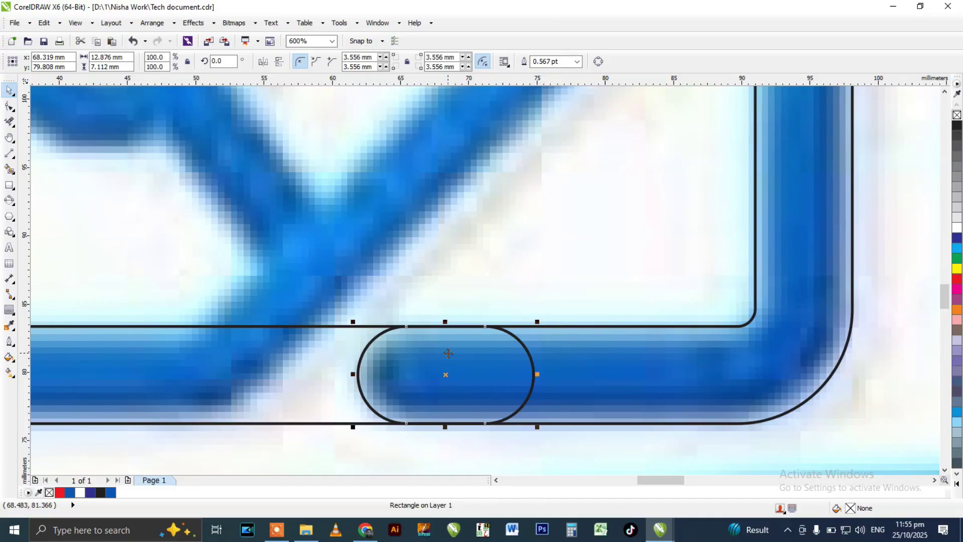
- Draw a slanted two-point line about 9.1 mm wide and 2.7 mm high across the frame's right side, just below the circle
scroll(442, 335, down, 2)
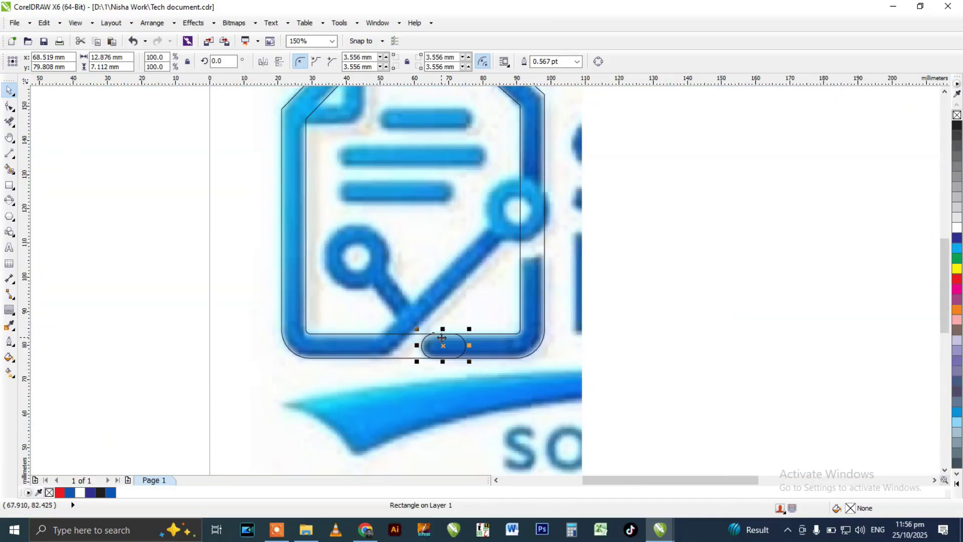
scroll(502, 272, up, 1)
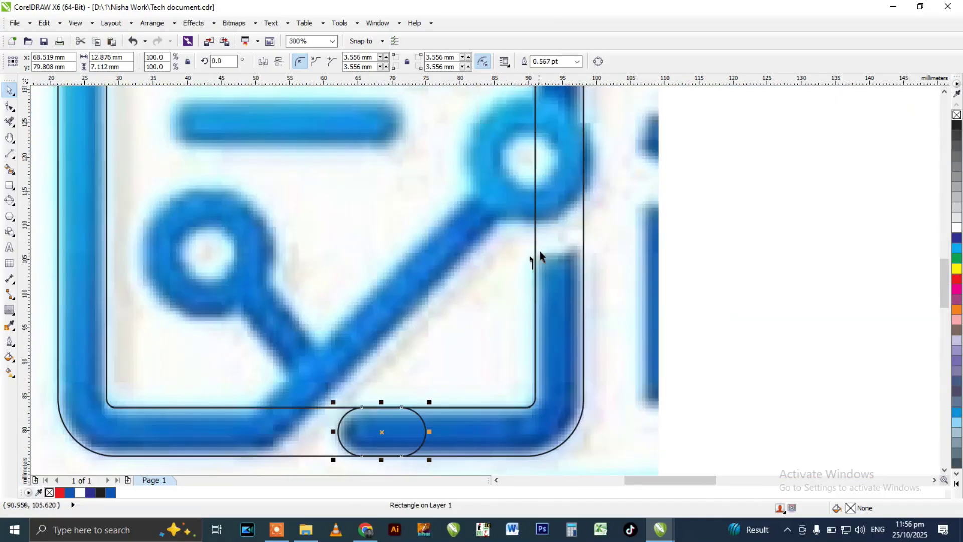
scroll(565, 251, up, 1)
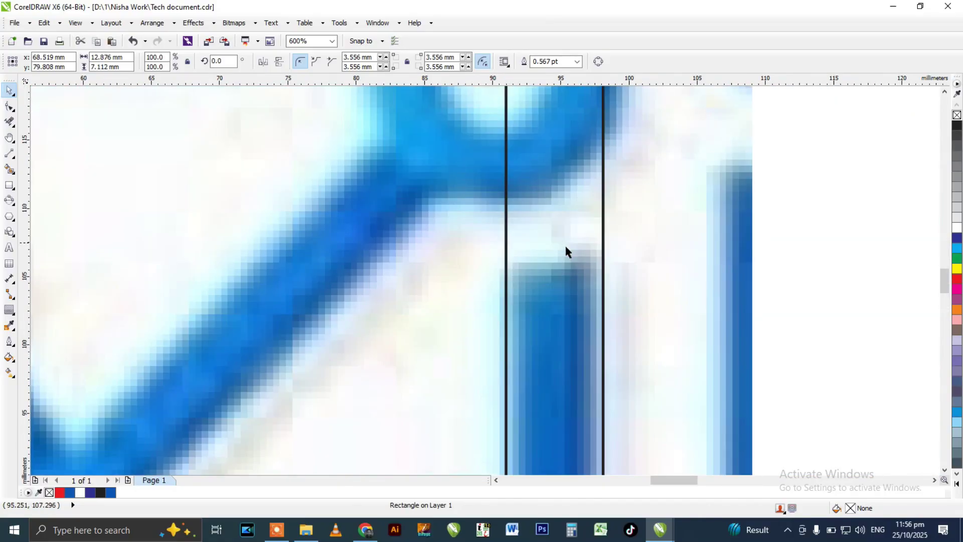
click(13, 160)
click(44, 173)
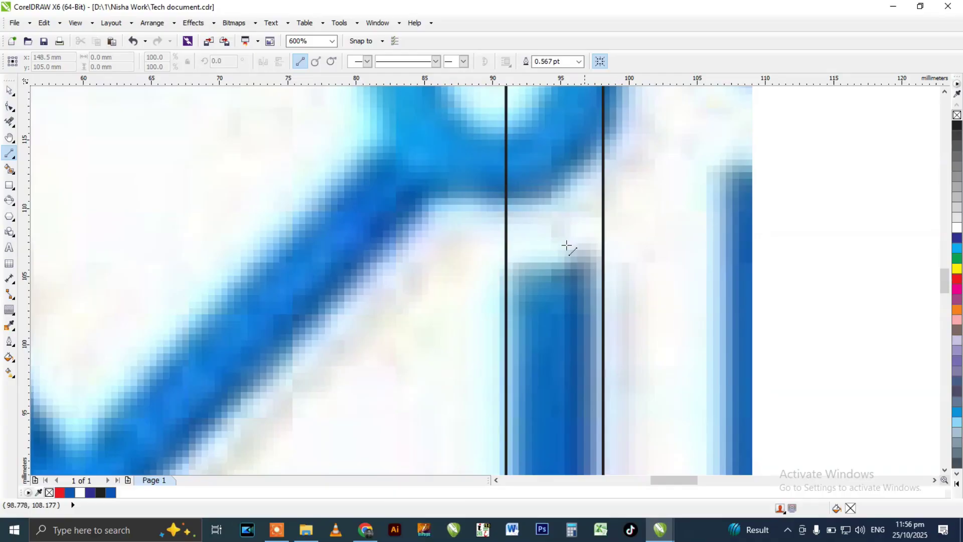
drag(490, 266, 615, 230)
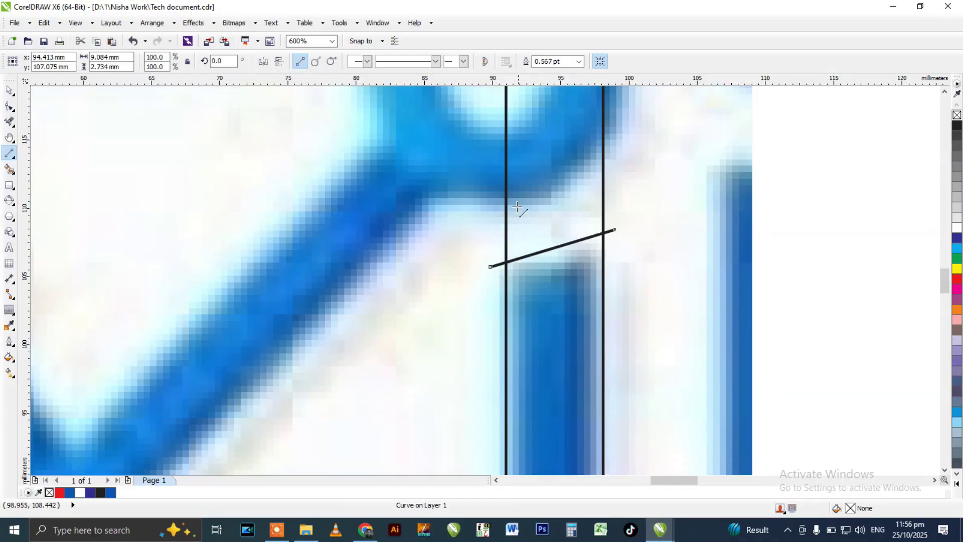
- Convert the slanted line to a curve and bend it downward to follow the top end of the frame's lower-right segment
scroll(519, 211, down, 2)
key(F10)
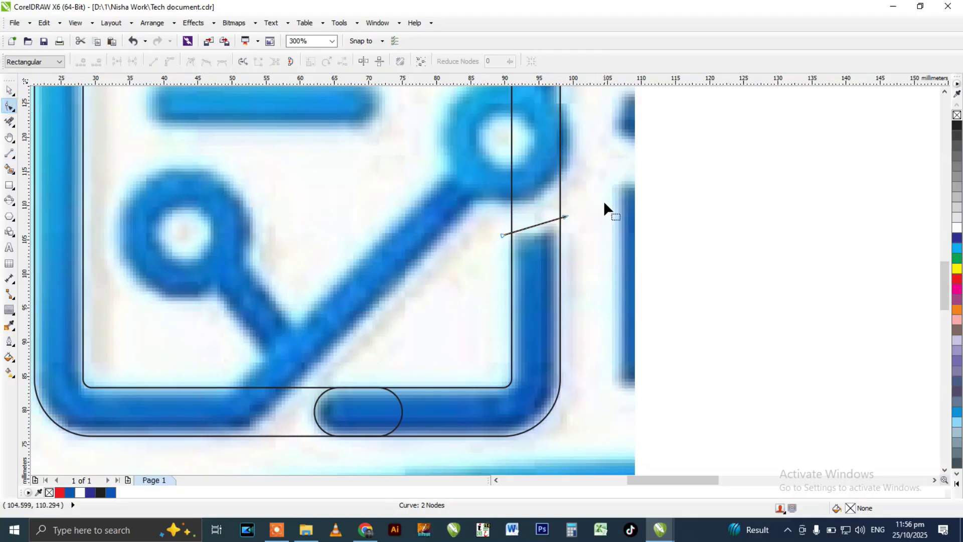
drag(474, 258, 474, 258)
scroll(571, 210, up, 2)
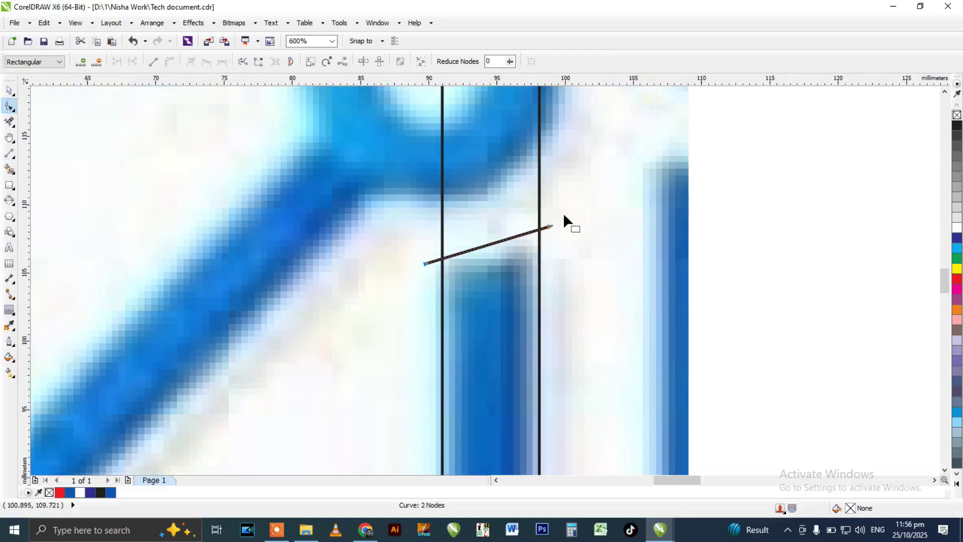
drag(490, 243, 490, 255)
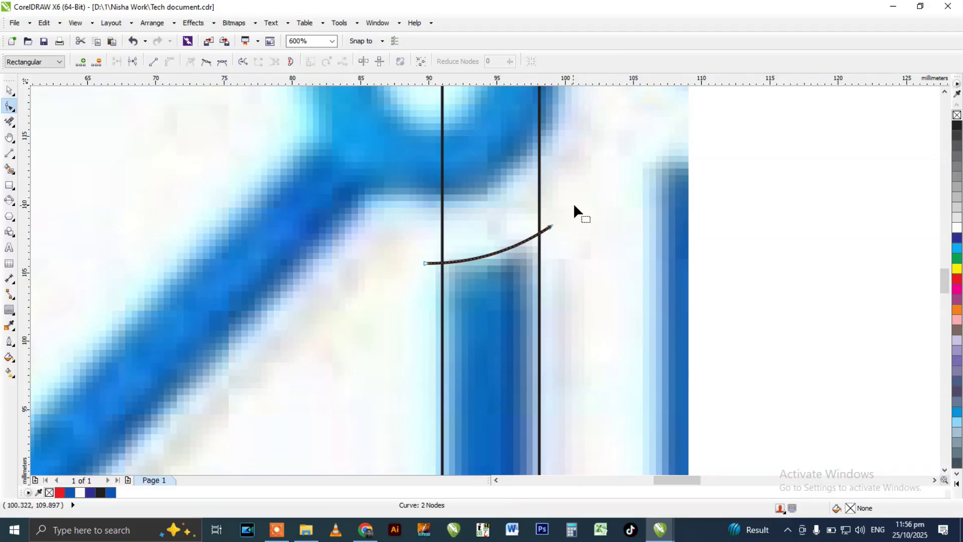
scroll(573, 205, down, 2)
scroll(526, 231, up, 2)
click(578, 232)
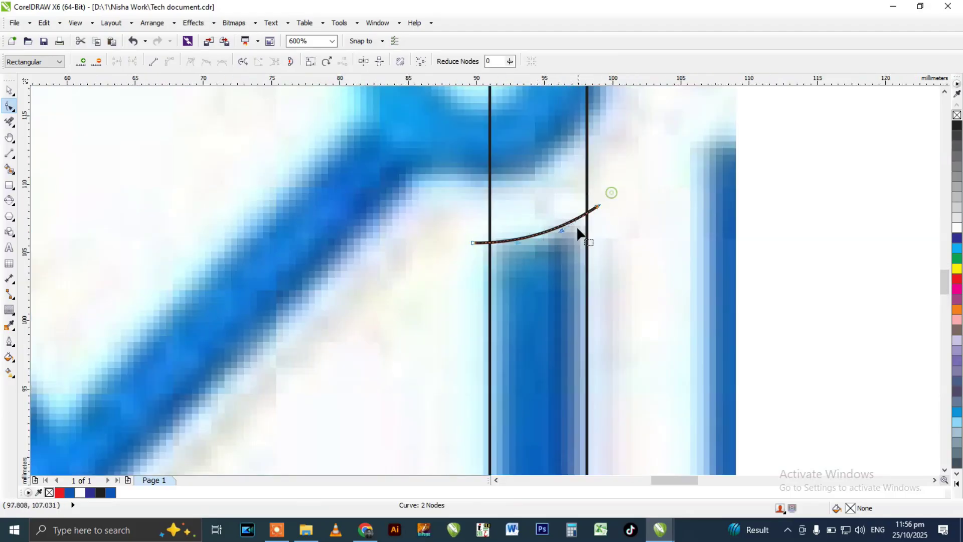
click(558, 190)
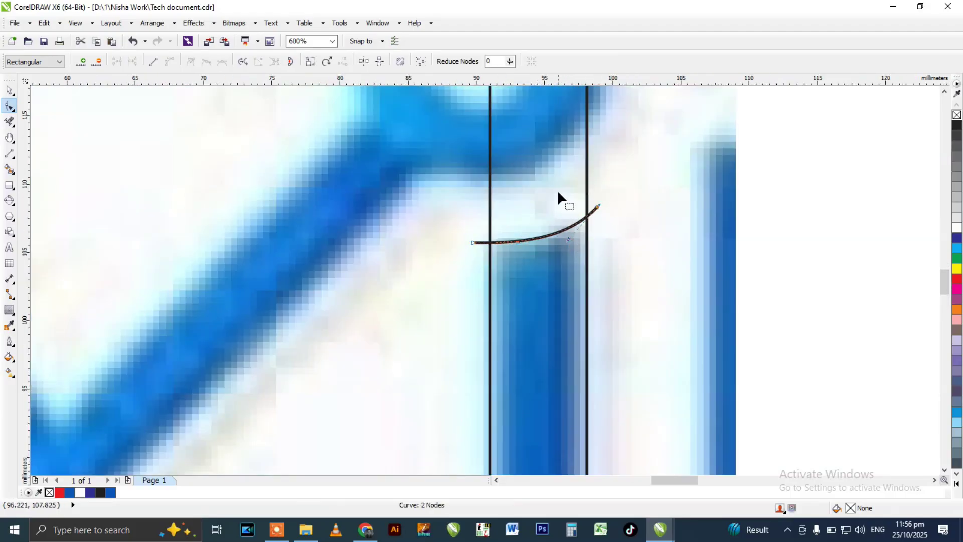
scroll(557, 188, down, 2)
key(space)
- Draw a rectangle about 28.8 × 6.9 mm around the icon's uppermost text bar
scroll(524, 254, down, 4)
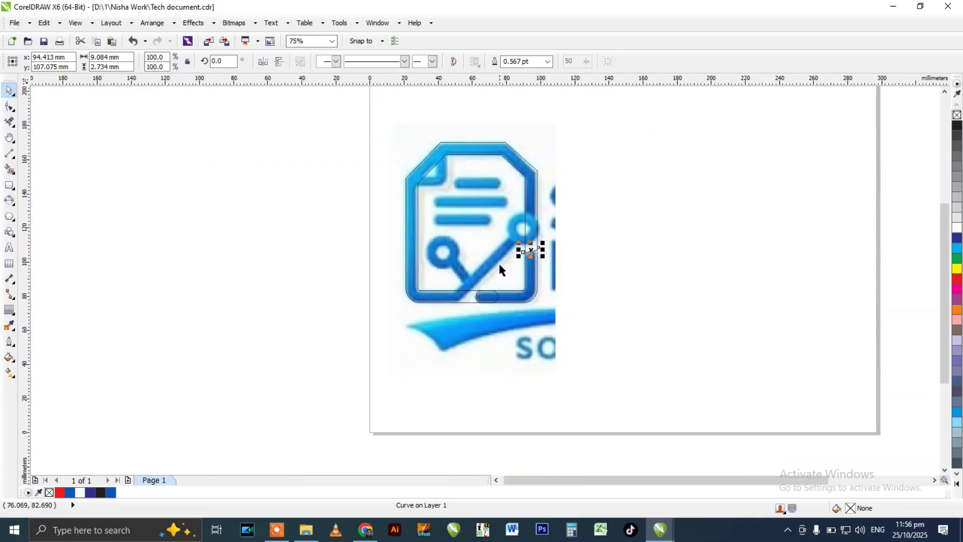
scroll(500, 269, up, 2)
scroll(486, 188, down, 2)
scroll(522, 189, up, 2)
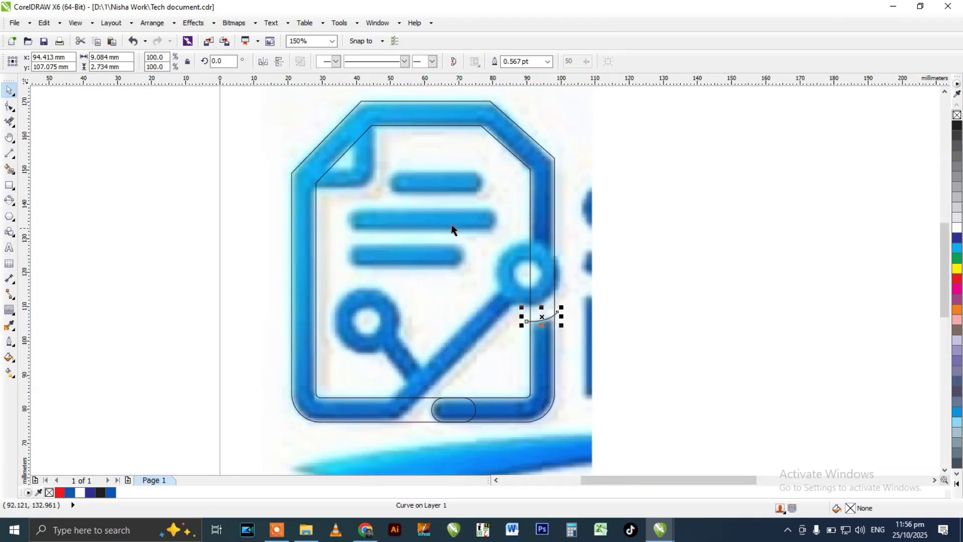
click(9, 185)
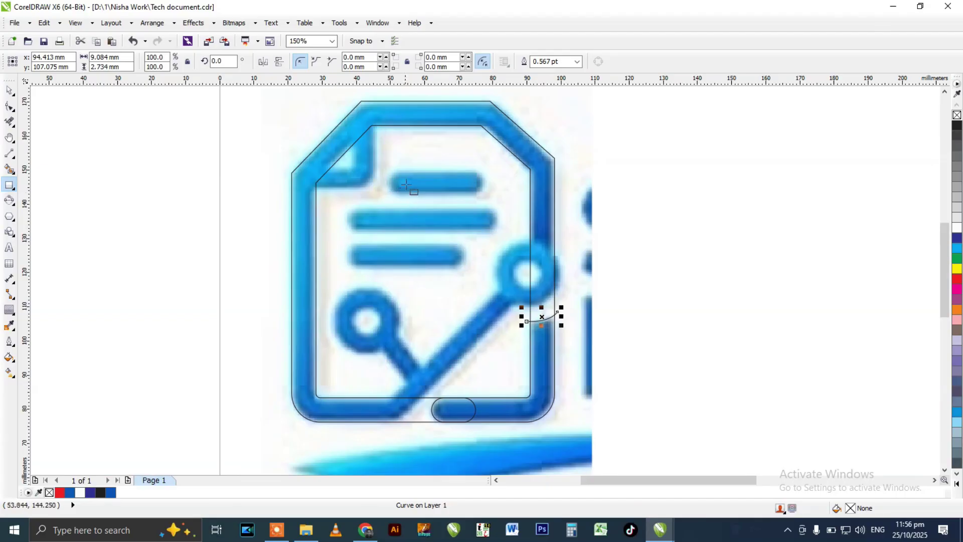
scroll(384, 195, up, 4)
mouse_move(328, 133)
mouse_down()
mouse_move(387, 185)
mouse_move(503, 213)
mouse_move(721, 226)
mouse_up()
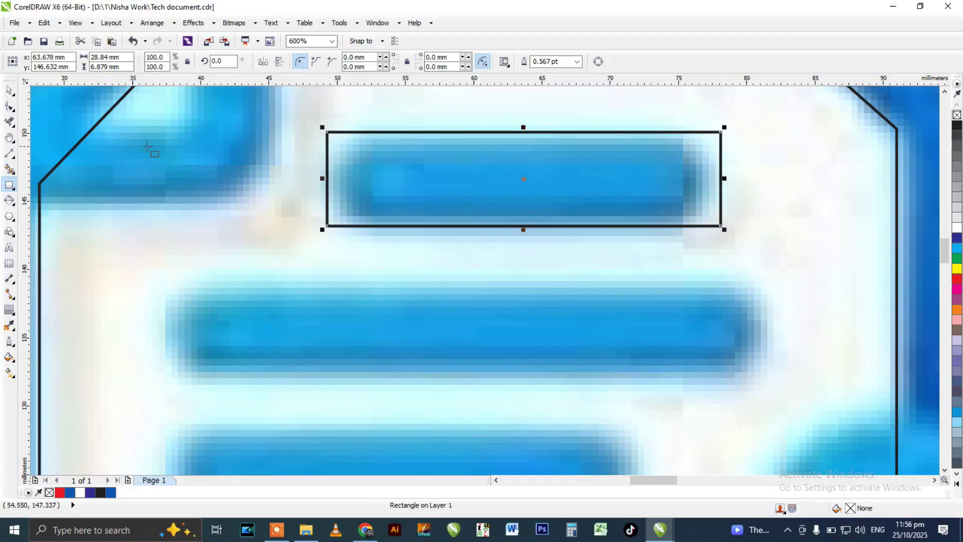
- Round all corners of the uppermost text bar's rectangle to 3.44 mm so it forms a pill shape
click(10, 107)
drag(325, 135, 443, 157)
scroll(439, 156, down, 2)
key(space)
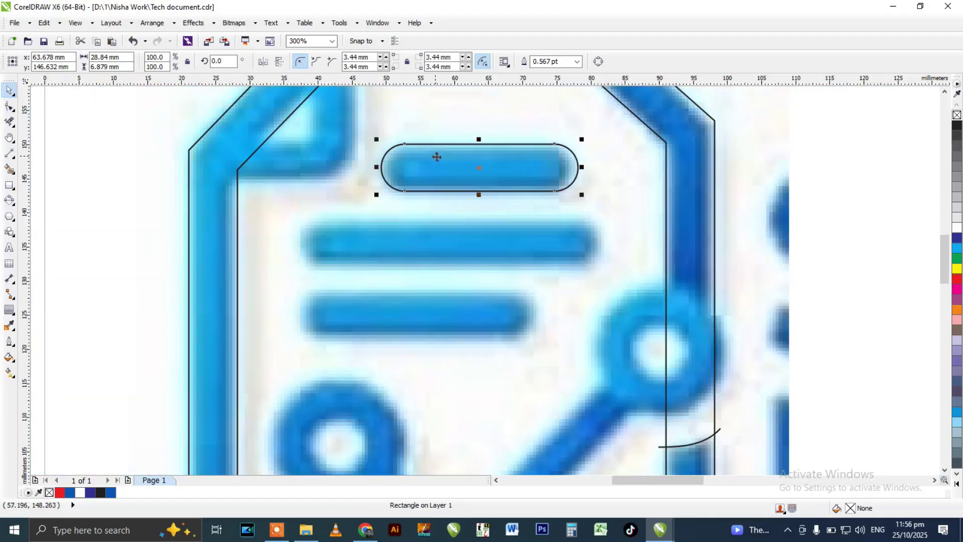
- Copy the uppermost text bar's pill outline onto the middle text bar, aligned with that bar's left end
scroll(458, 158, up, 1)
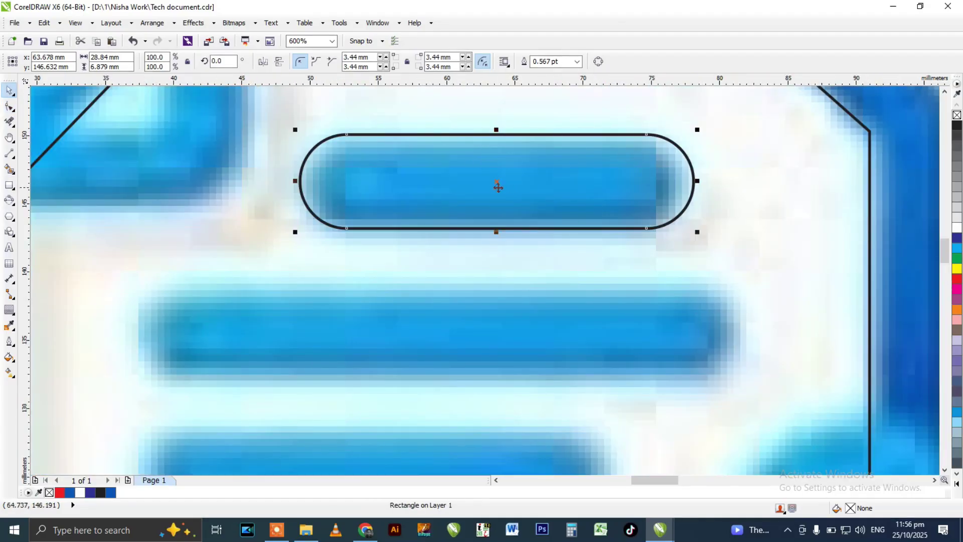
drag(474, 160, 317, 308)
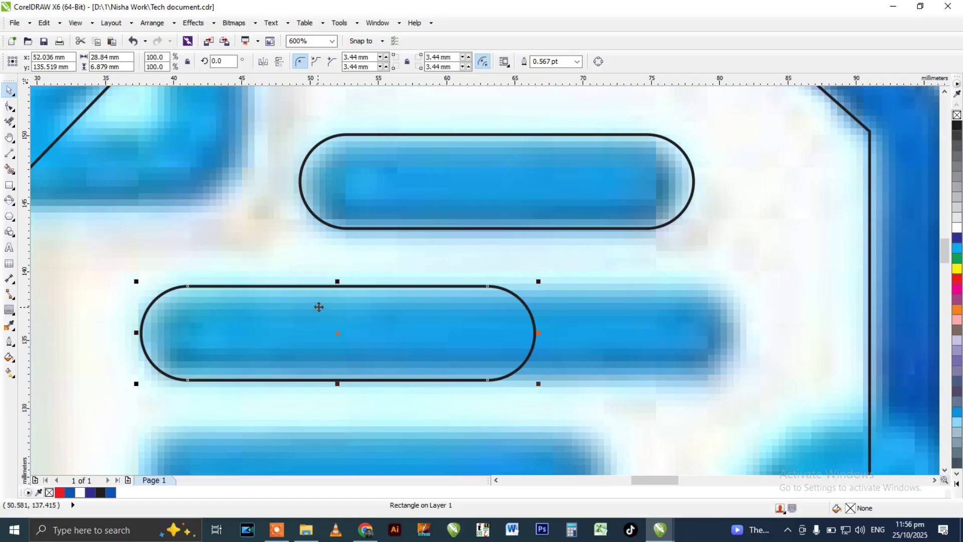
click(9, 185)
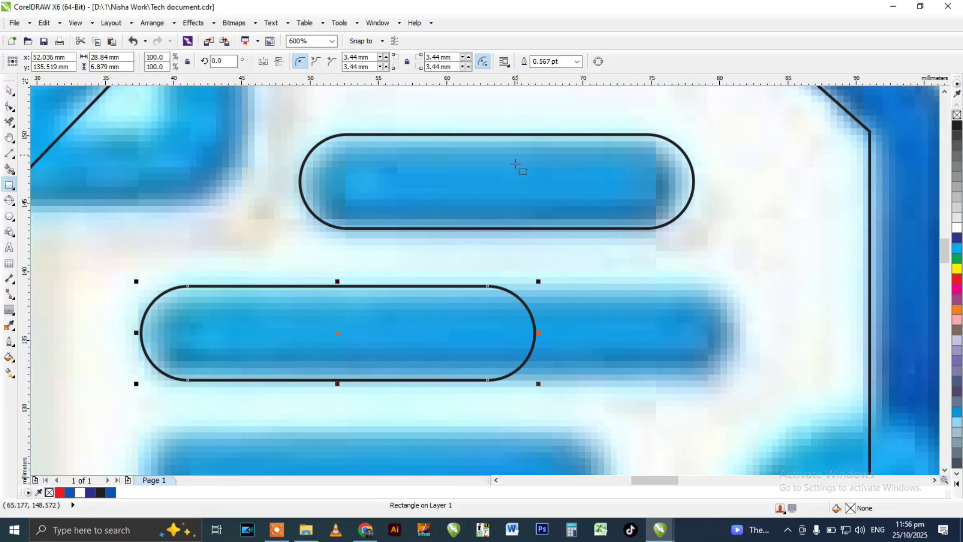
drag(560, 282, 739, 385)
key(space)
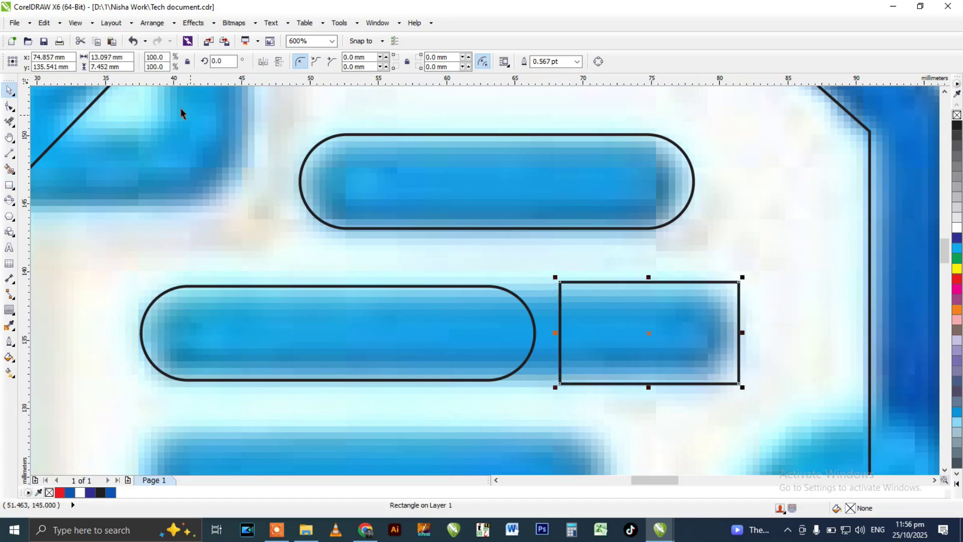
click(432, 171)
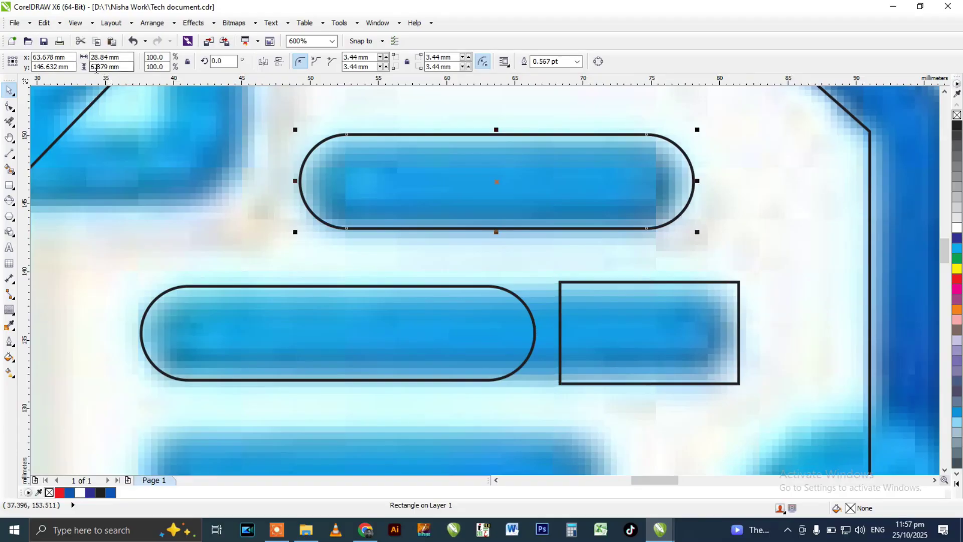
click(685, 328)
key(Delete)
- Convert the middle bar's pill to curves and move its right-end nodes to the bar's right end, about 43.6 mm overall width
click(539, 183)
click(405, 324)
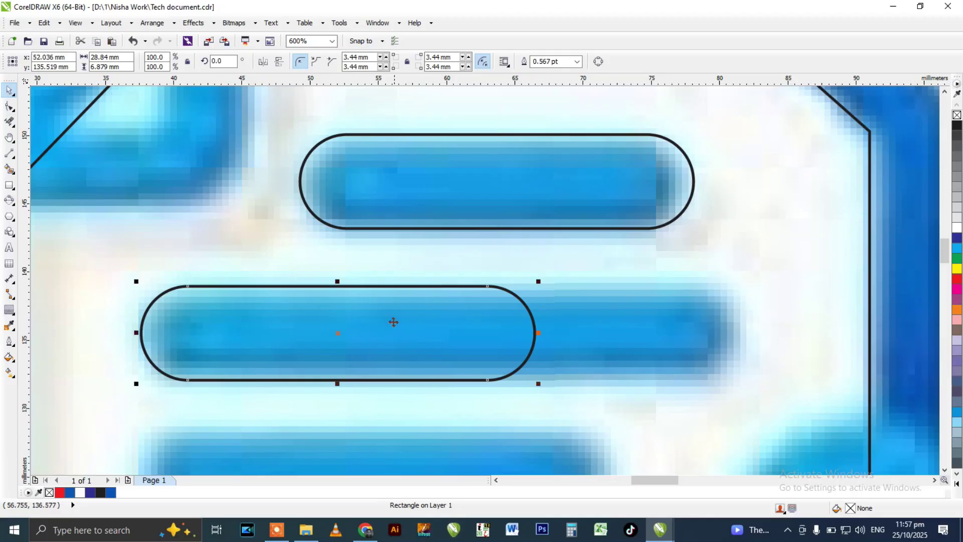
click(381, 326)
click(381, 326)
click(598, 61)
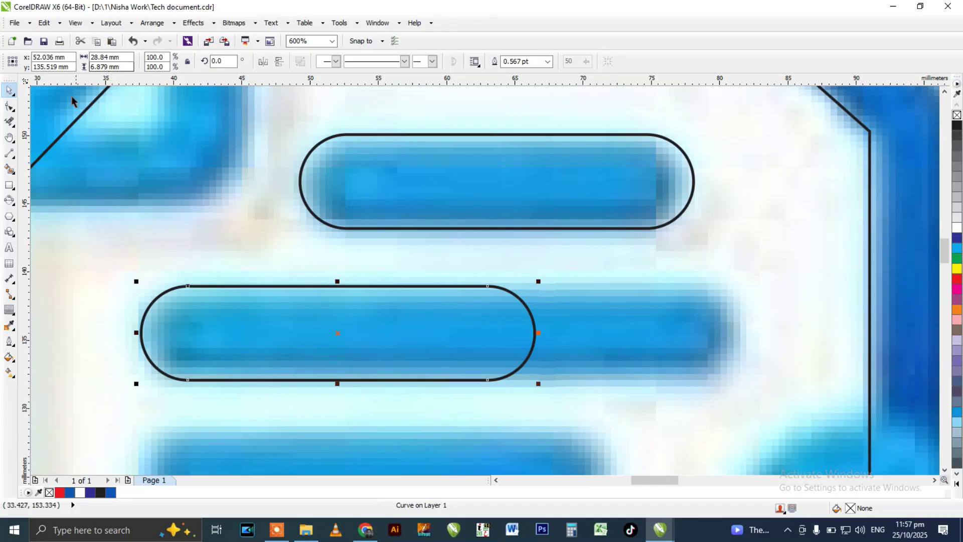
click(9, 107)
drag(447, 267, 572, 411)
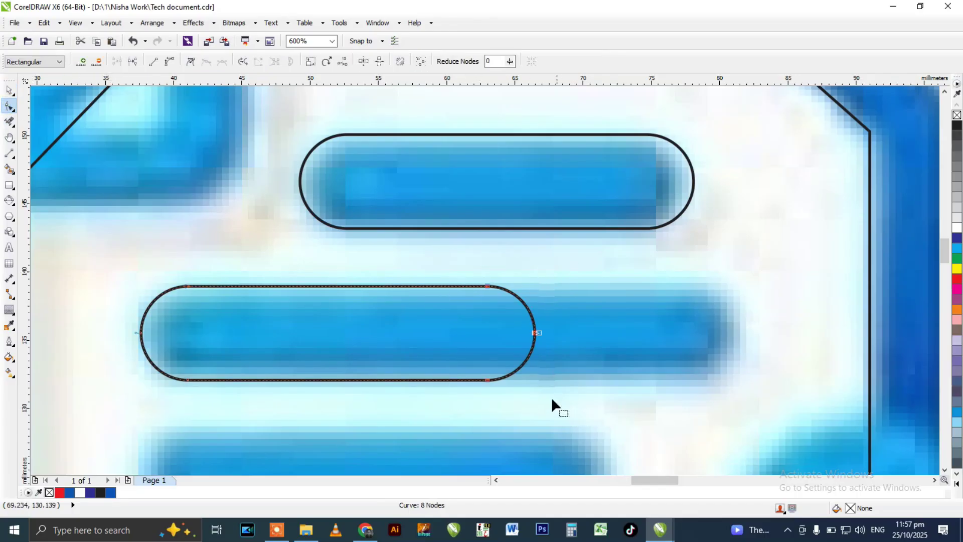
drag(486, 382, 687, 381)
click(522, 186)
key(space)
drag(698, 182, 790, 180)
key(ctrl+z)
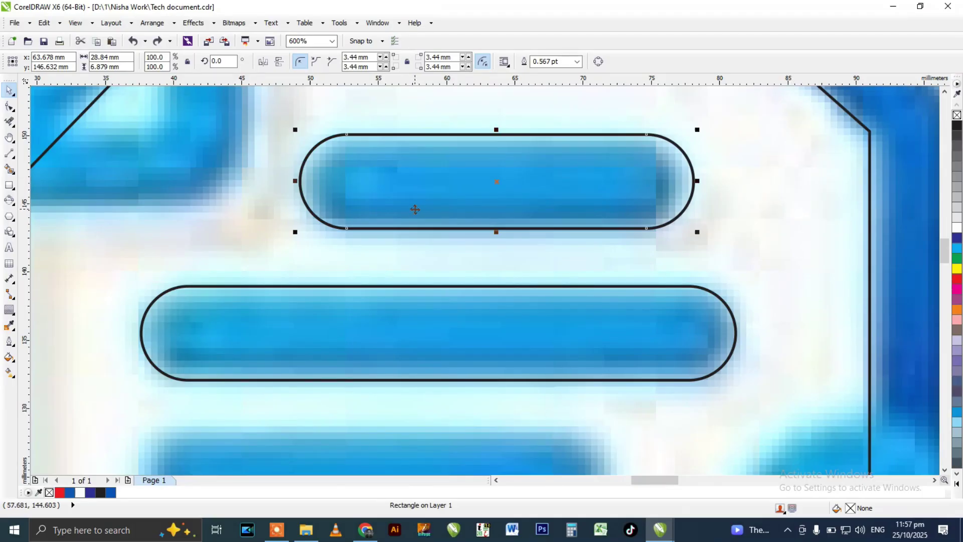
- Copy the middle text bar's pill outline straight down onto the lowest text bar
scroll(415, 210, down, 3)
scroll(380, 190, up, 2)
click(370, 185)
scroll(346, 181, up, 1)
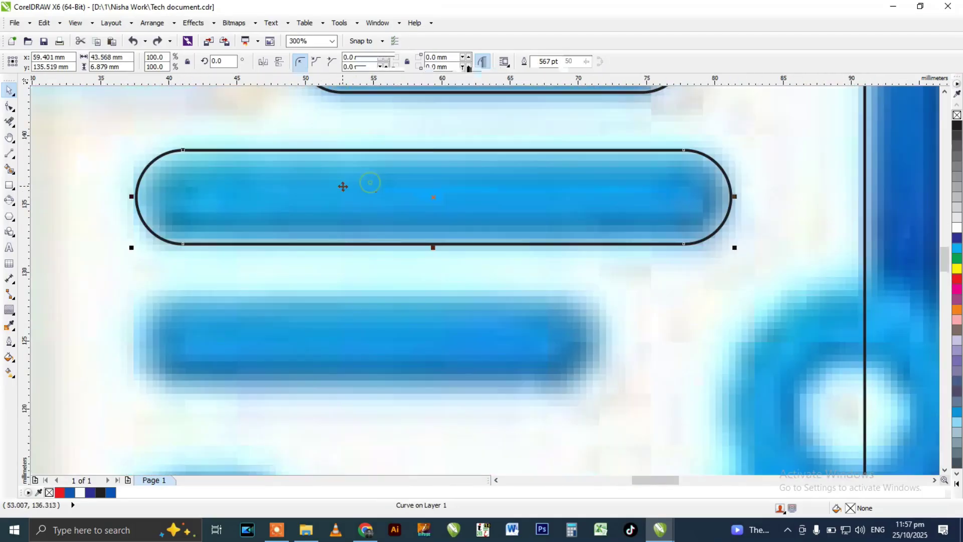
drag(326, 177, 357, 307)
right_click(327, 314)
- Shorten the lowest bar's pill to about 34.4 mm wide by moving its right-end nodes, keeping the end round
drag(733, 337, 619, 343)
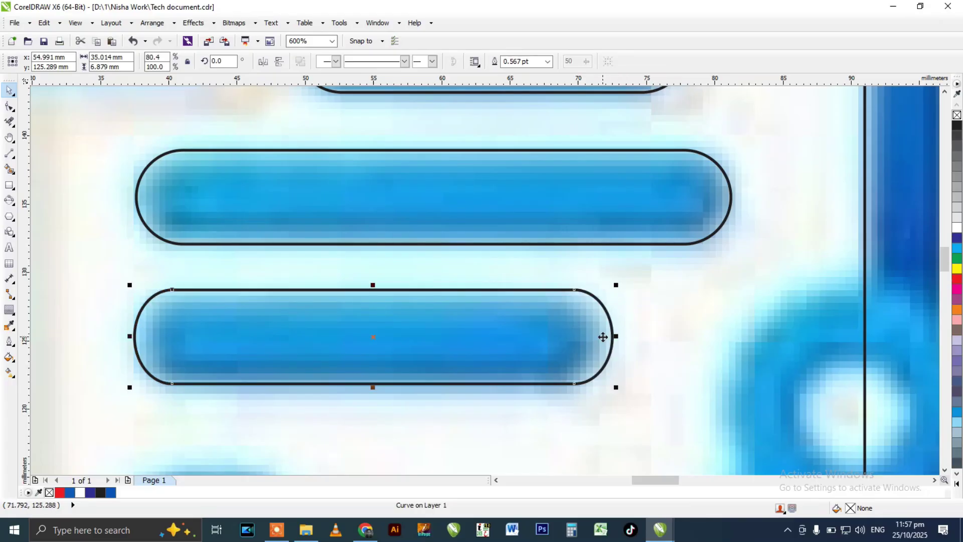
key(ctrl+z)
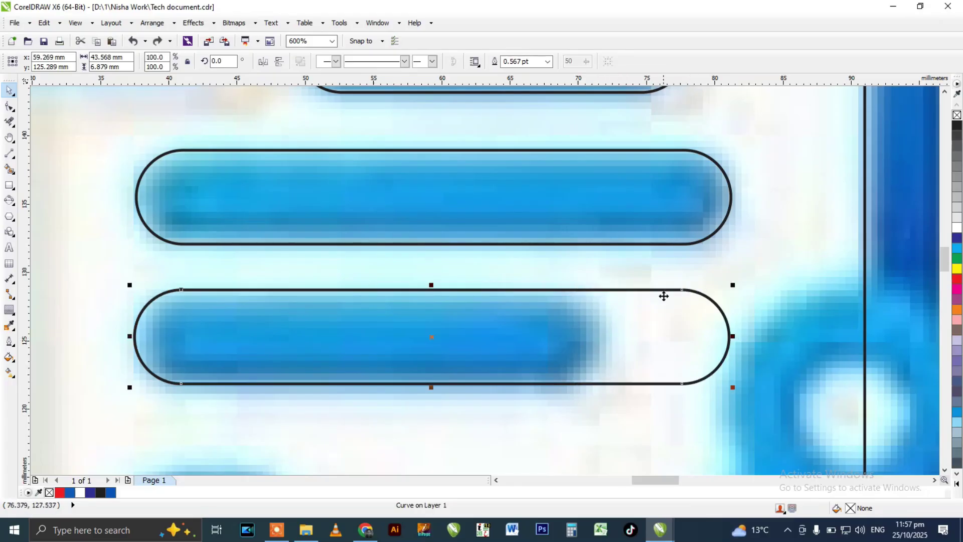
key(F10)
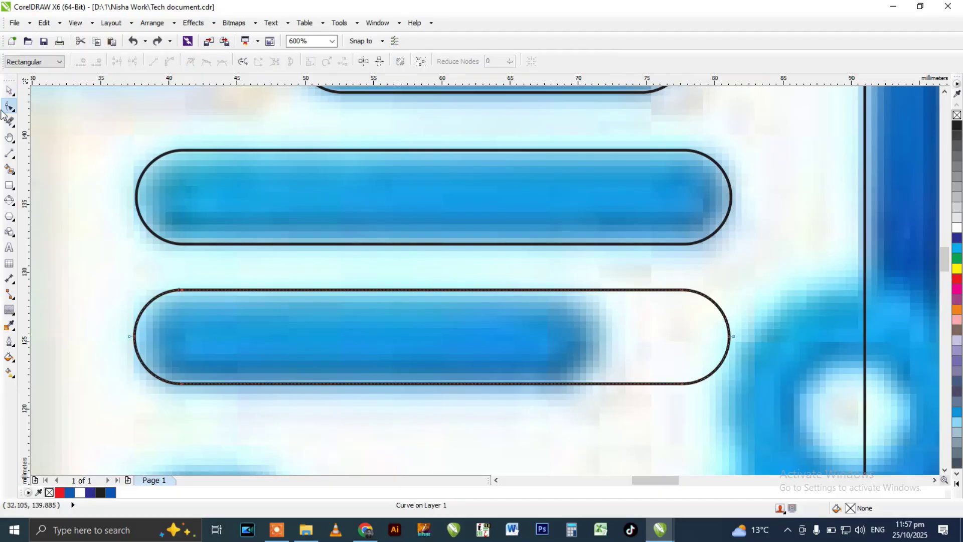
drag(605, 263, 557, 384)
key(space)
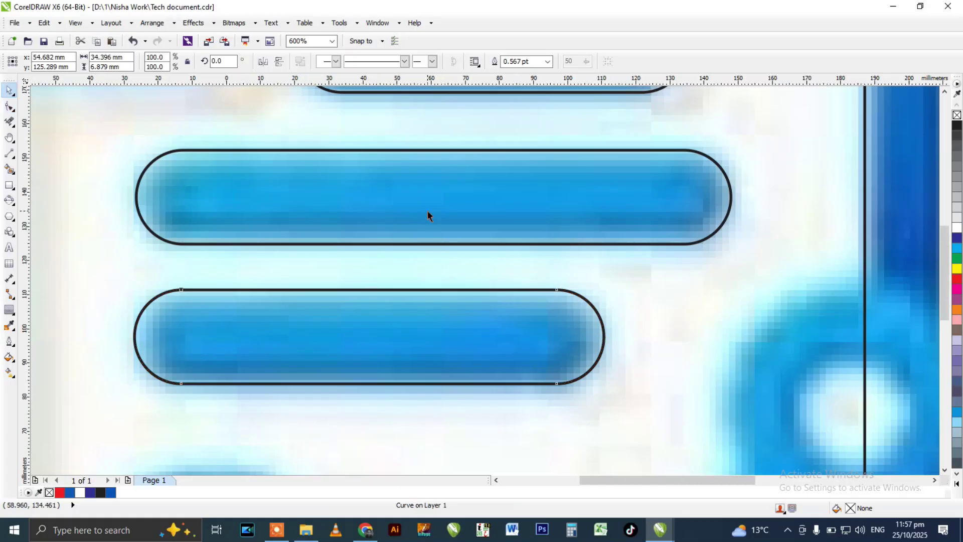
- Draw a three-point ellipse as a circle about 8.7 mm in diameter around the white hole of the right-hand ring
scroll(430, 235, down, 5)
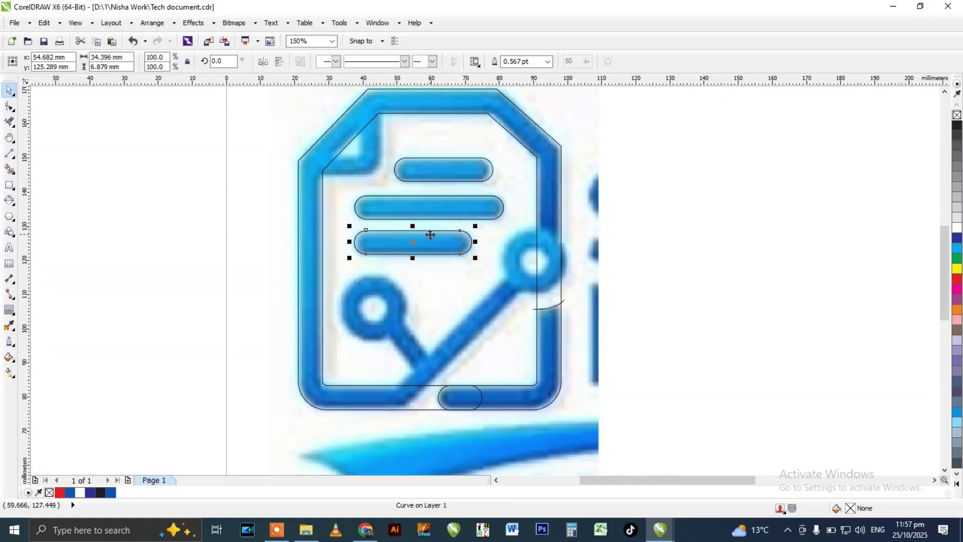
scroll(520, 234, up, 1)
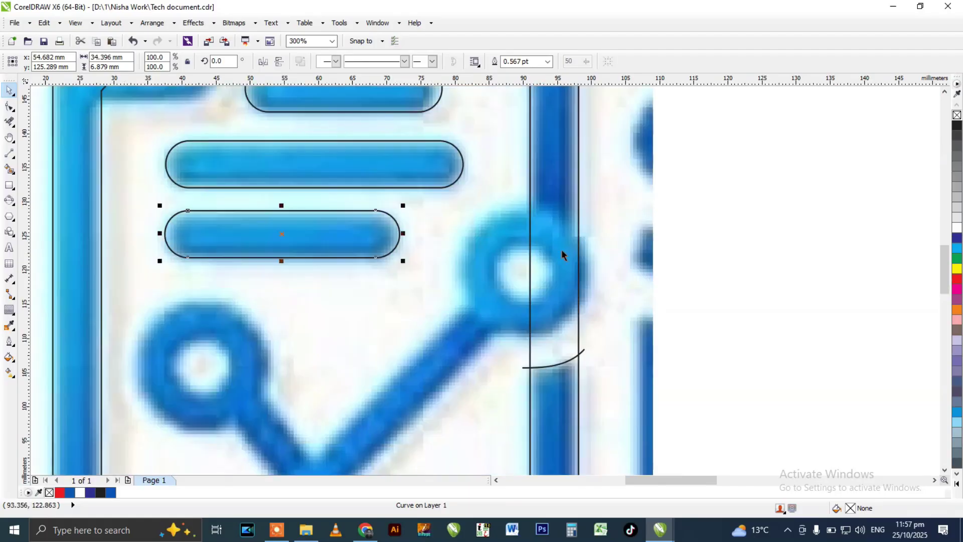
click(10, 200)
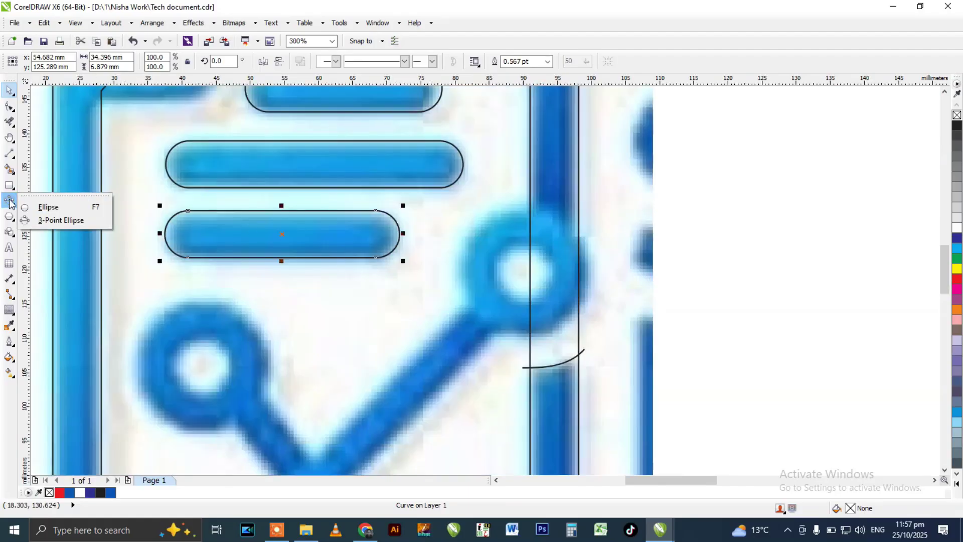
click(59, 220)
scroll(500, 276, up, 1)
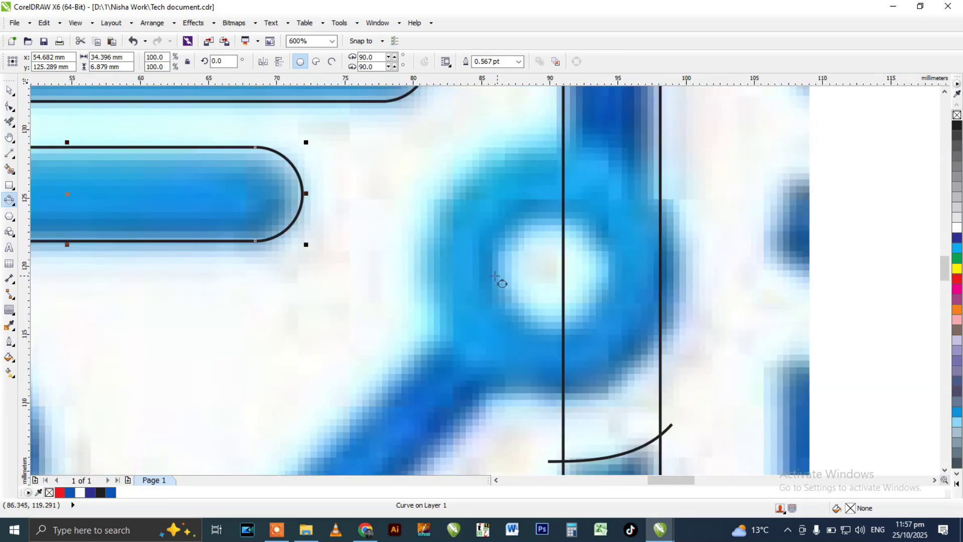
drag(497, 272, 611, 269)
drag(611, 270, 614, 271)
click(618, 253)
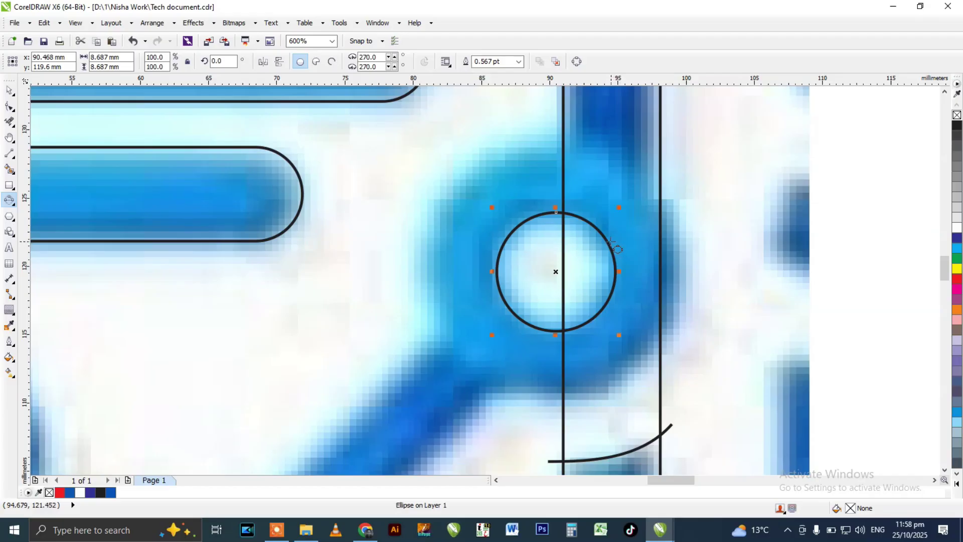
- Make an enlarged concentric copy of the circle, about 19.3 mm in diameter, around the right-hand ring's outer edge
drag(621, 209, 693, 129)
scroll(592, 192, down, 2)
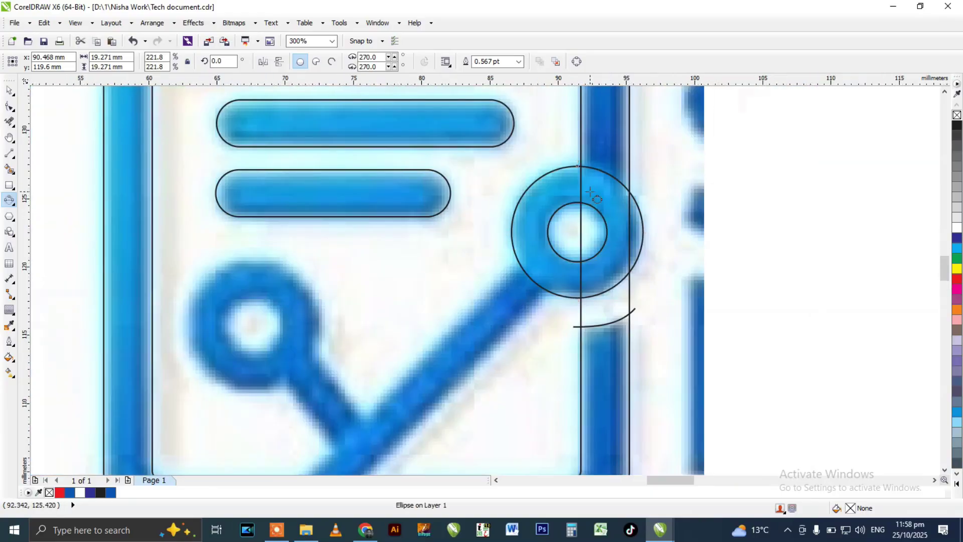
- Combine the right-hand ring's inner and outer circles into one curve
scroll(591, 192, up, 2)
key(space)
click(553, 217)
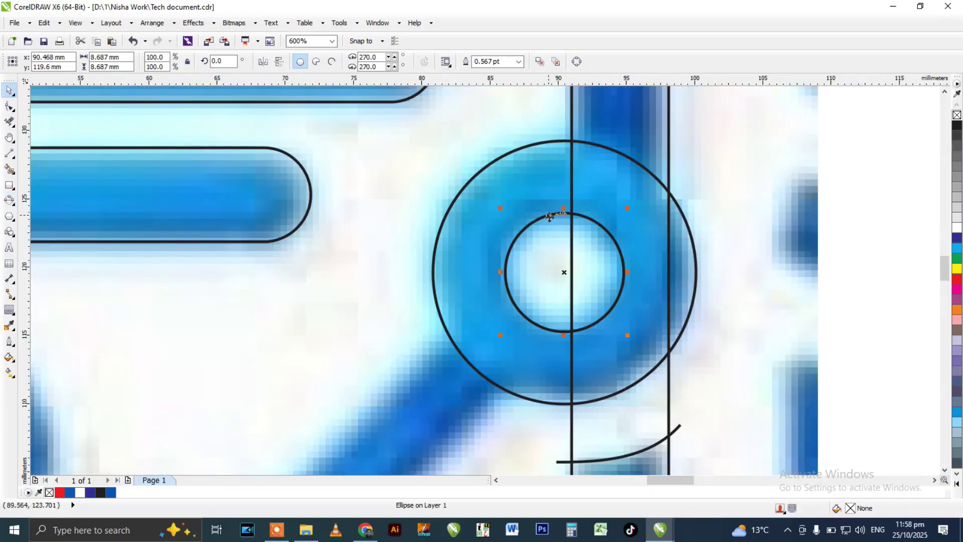
click(537, 147)
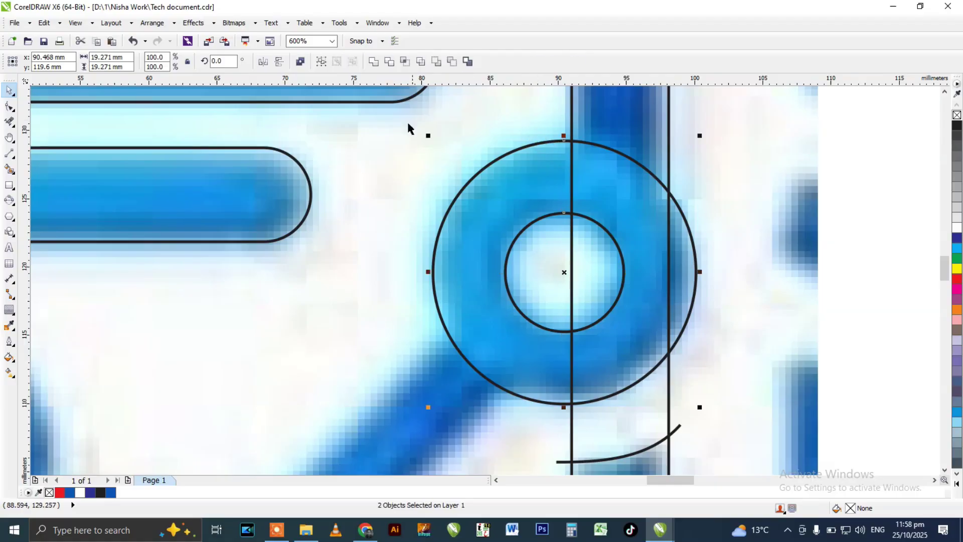
click(300, 61)
- Copy the combined ring onto the icon's left-hand ring
scroll(645, 197, down, 2)
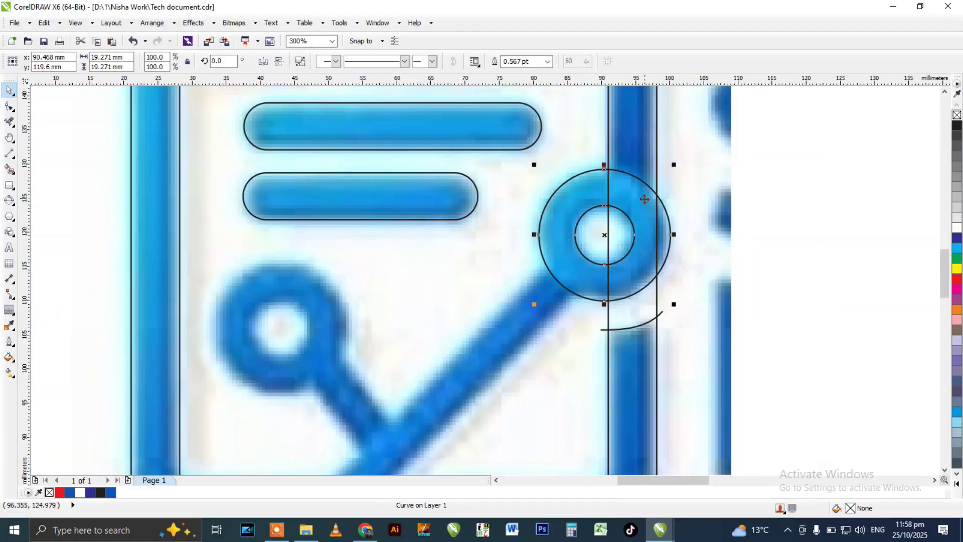
drag(631, 190, 306, 282)
scroll(294, 319, down, 1)
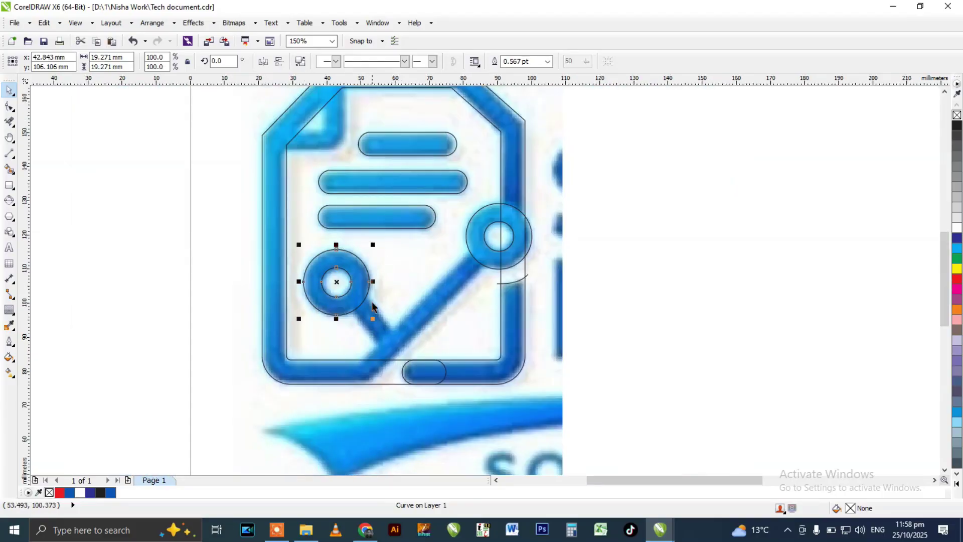
- Draw a two-point line about 39.1 mm wide and 38.9 mm high along the long diagonal bar's lower edge
scroll(374, 309, up, 1)
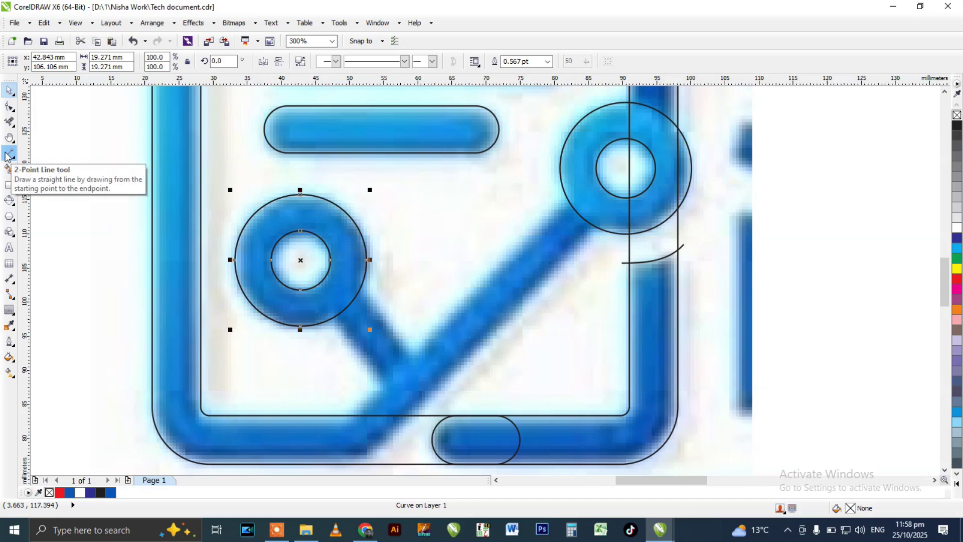
click(10, 186)
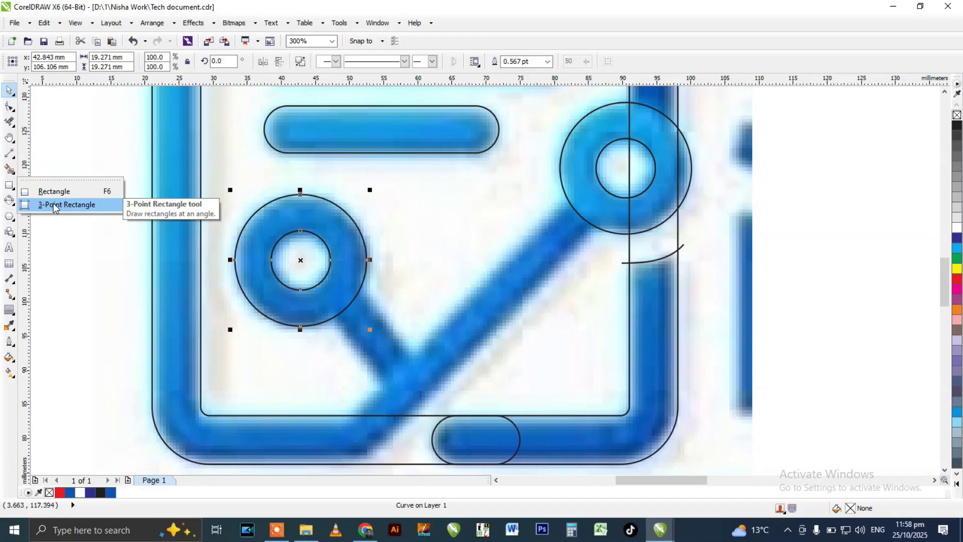
mouse_move(11, 156)
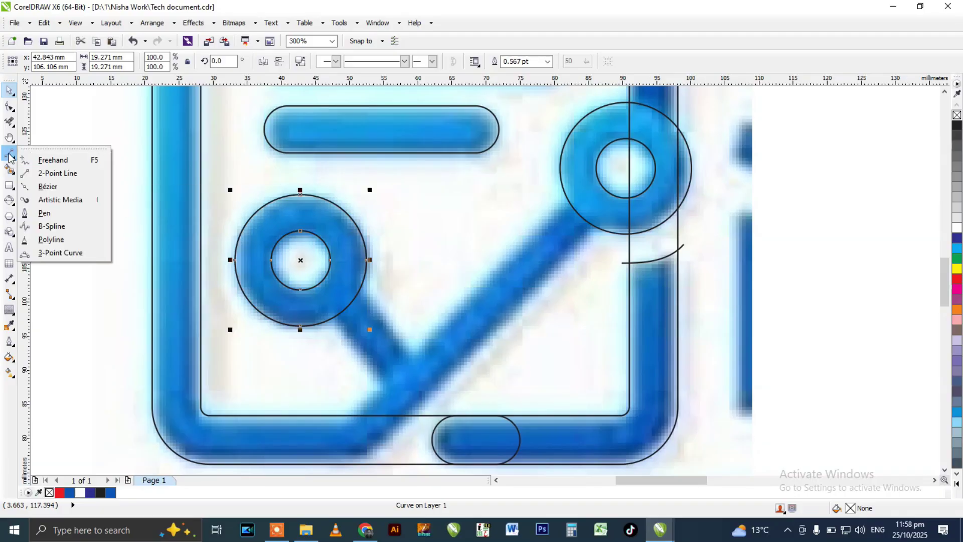
click(41, 173)
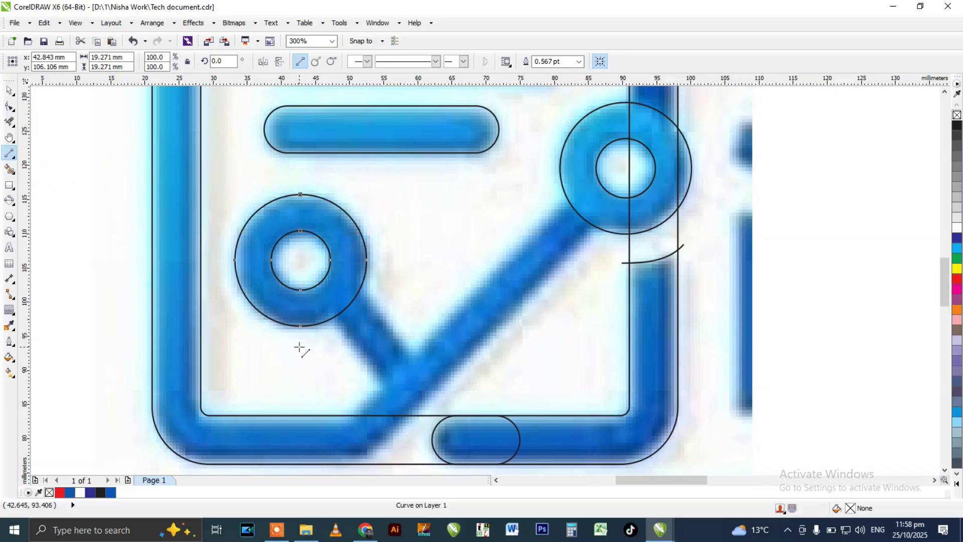
scroll(301, 347, down, 1)
scroll(364, 382, up, 1)
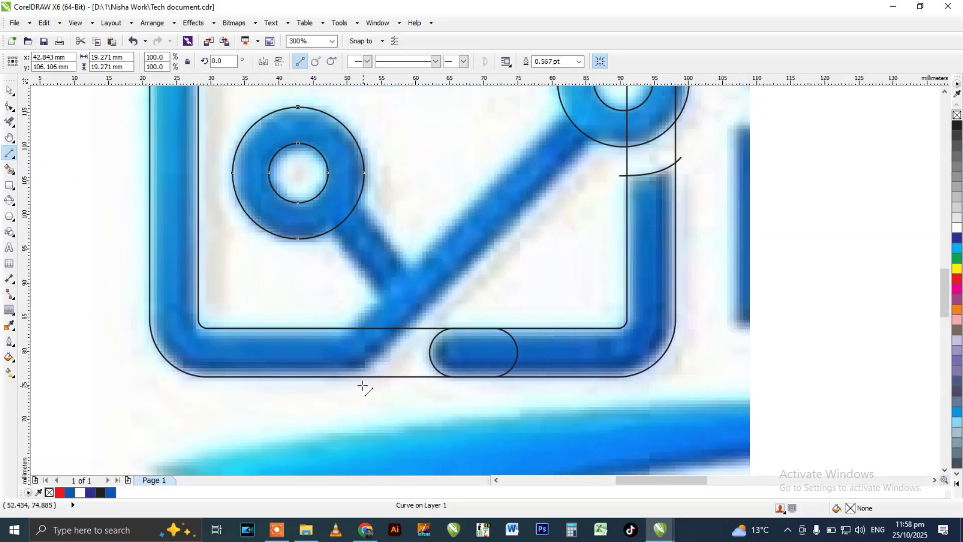
drag(343, 393, 609, 128)
key(space)
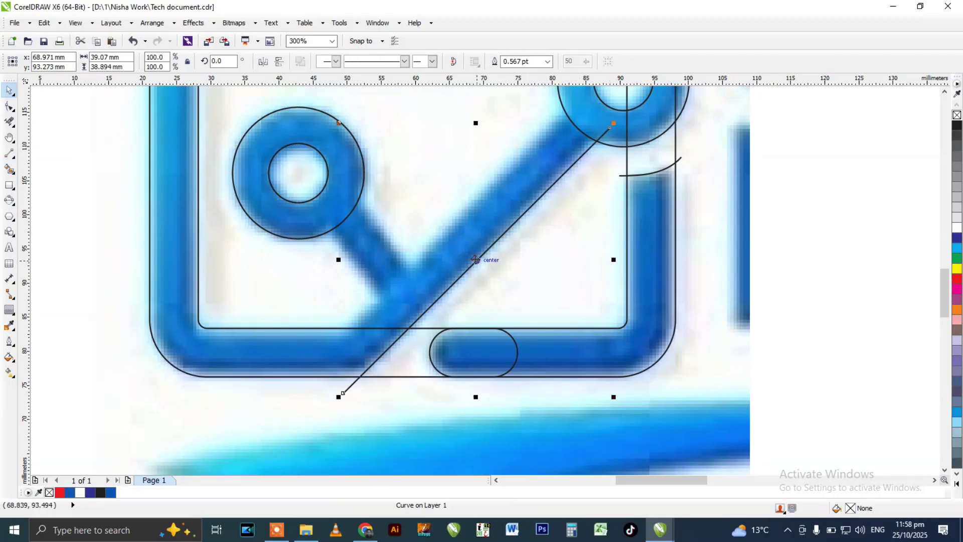
- Copy the diagonal line onto the upper edge of the long diagonal bar
key(F10)
drag(476, 259, 418, 248)
drag(418, 250, 424, 251)
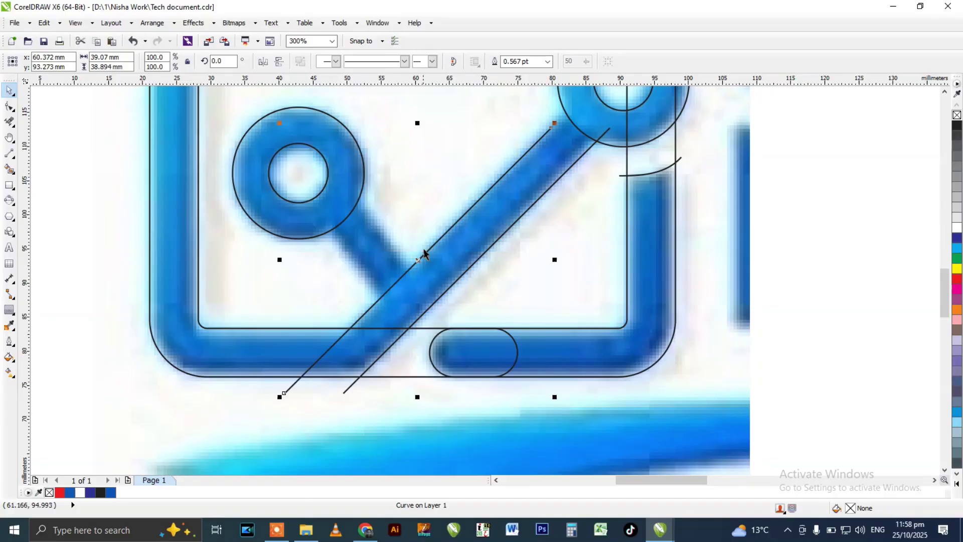
- Scale the upper diagonal line to about 42.2 × 42.0 mm so its end crosses the right-hand ring's outer circle
scroll(423, 253, down, 1)
scroll(493, 200, up, 3)
drag(492, 254, 552, 226)
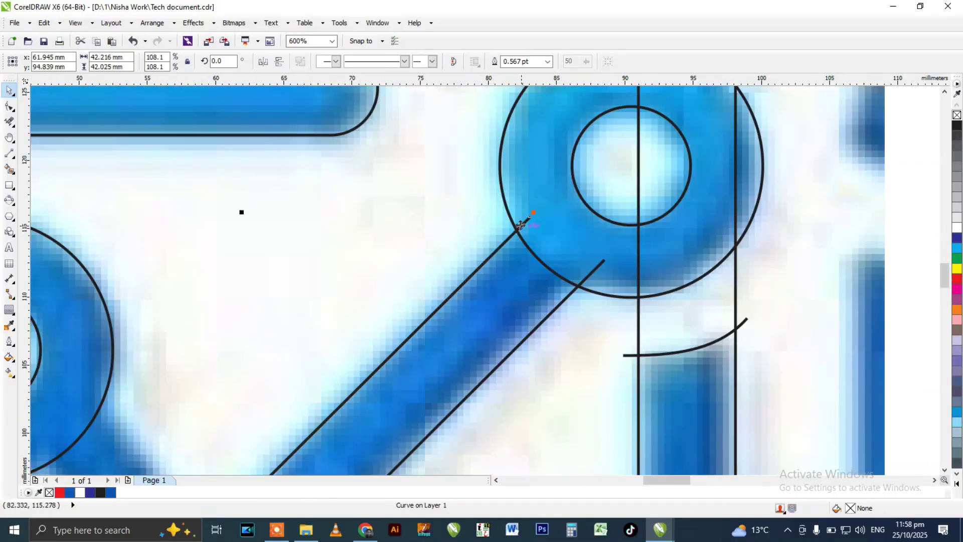
scroll(502, 217, up, 2)
- Draw a two-point line about 10.7 mm wide and 13.7 mm high along the short diagonal bar's upper-right edge
scroll(562, 220, down, 6)
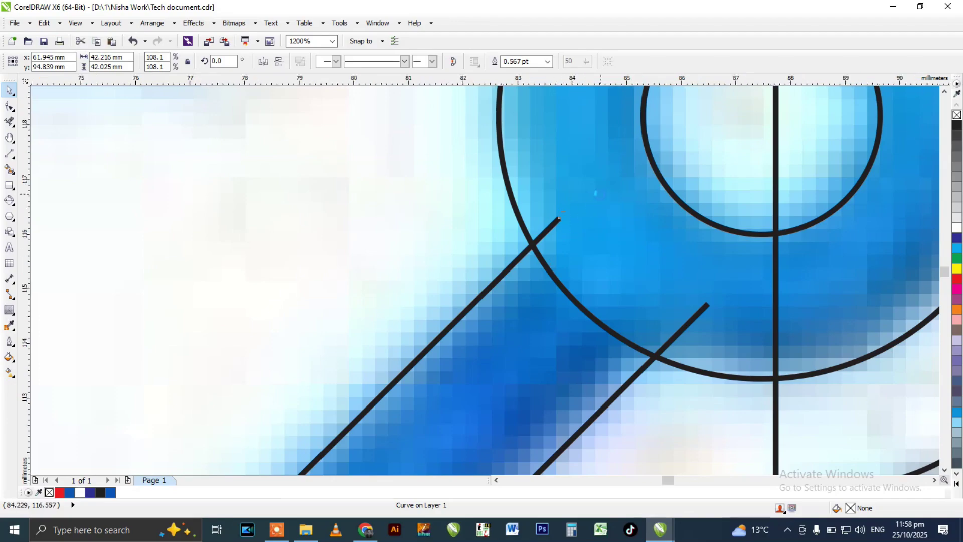
scroll(499, 278, up, 2)
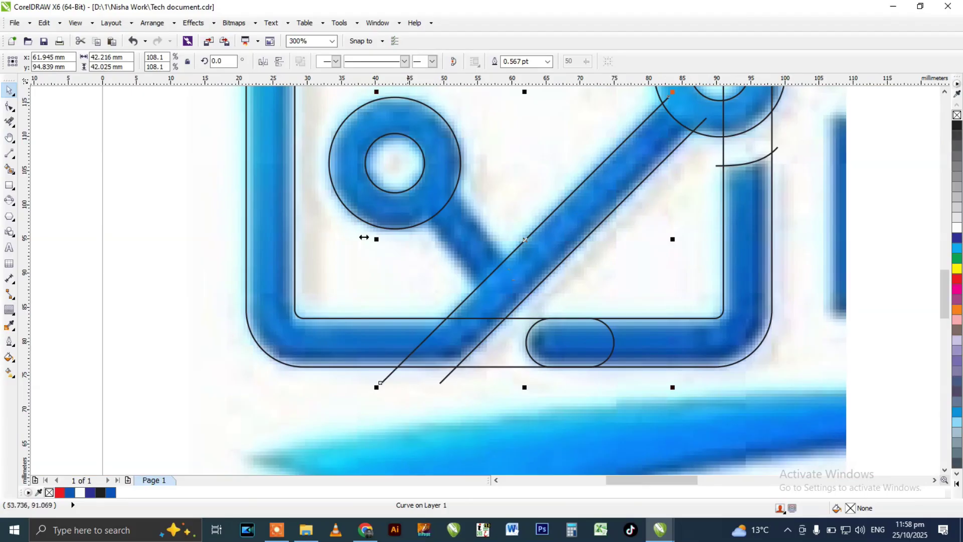
click(9, 153)
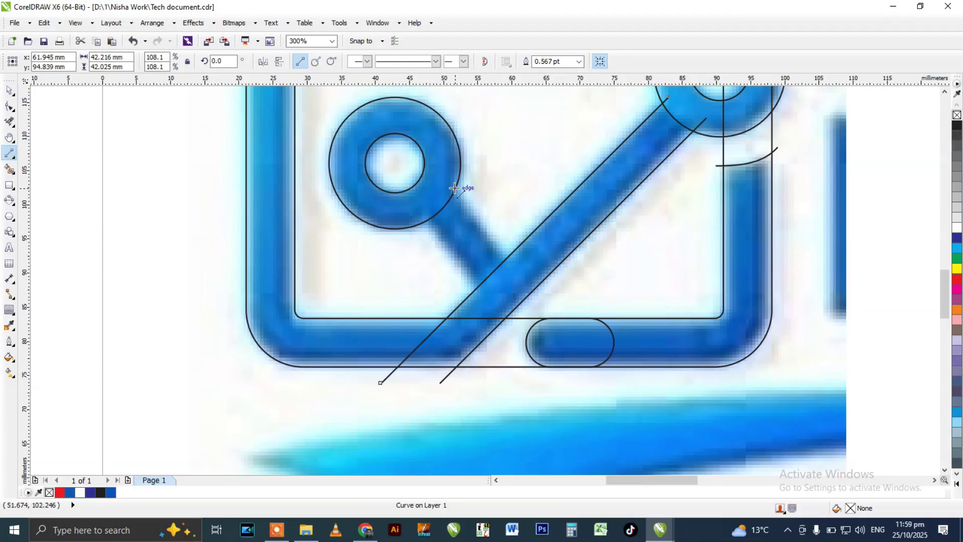
mouse_move(515, 271)
mouse_down()
mouse_move(472, 229)
mouse_move(443, 178)
mouse_up()
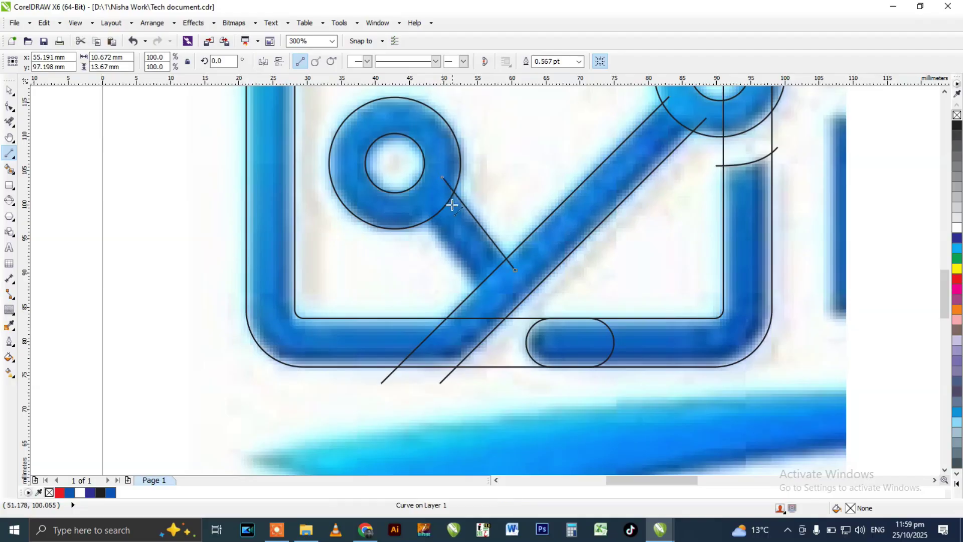
- Copy the short diagonal line onto the lower-left edge of the short bar
scroll(453, 206, up, 2)
key(space)
click(505, 243)
drag(505, 243, 445, 285)
scroll(454, 277, down, 1)
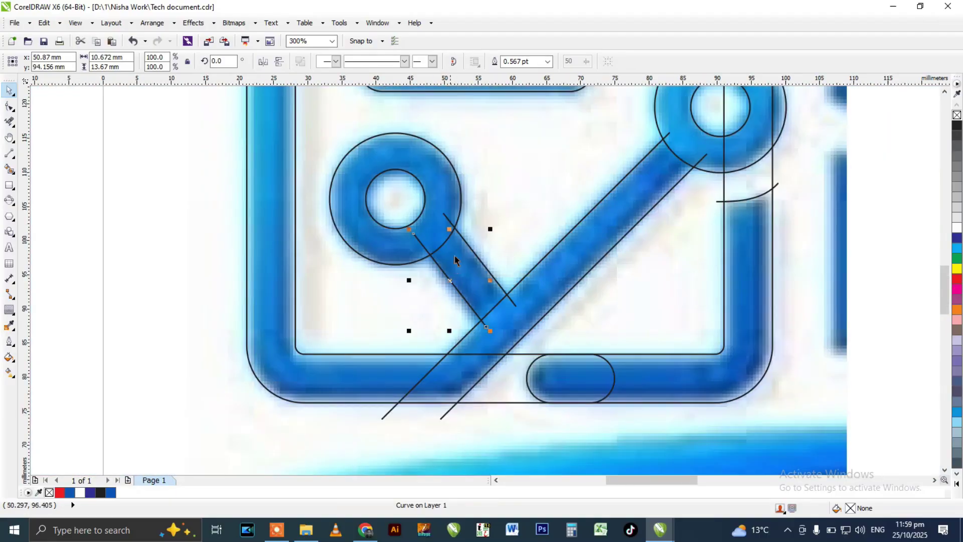
scroll(455, 260, down, 2)
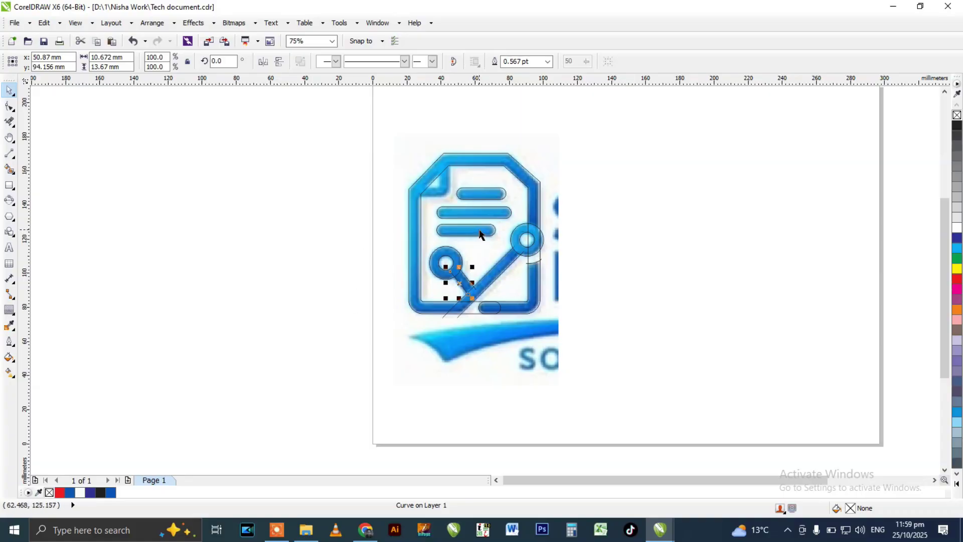
- Draw a rectangle about 22.6 × 26.7 mm over the folded corner at the icon's upper left
scroll(451, 184, up, 1)
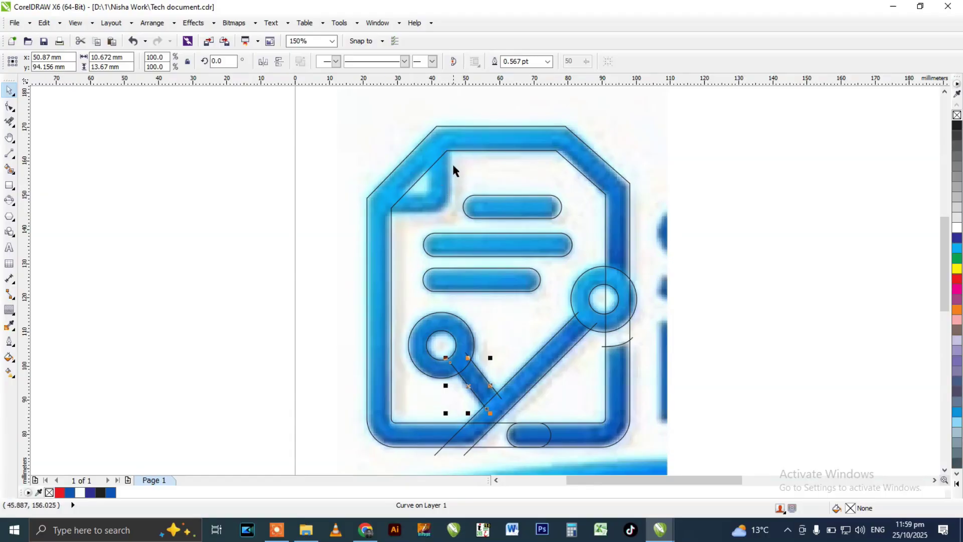
scroll(453, 167, up, 1)
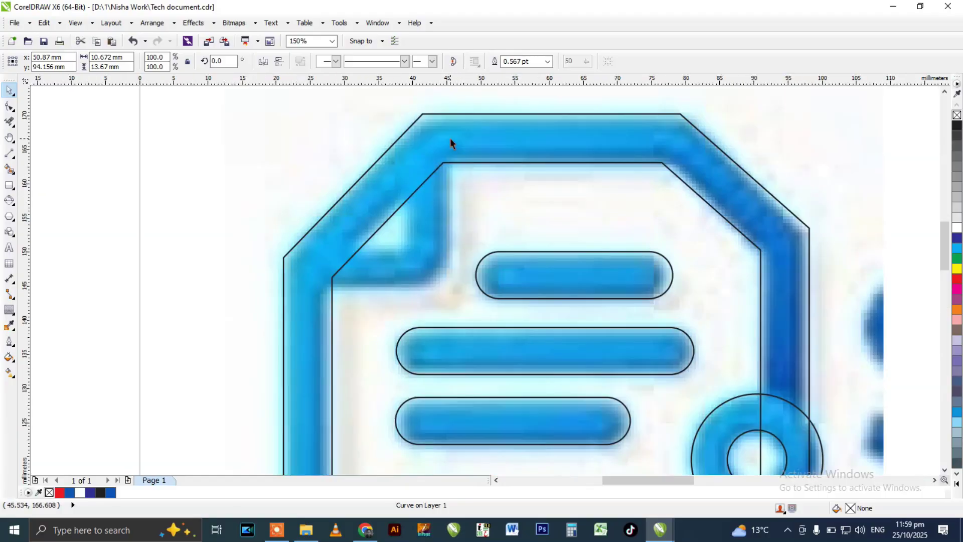
click(9, 185)
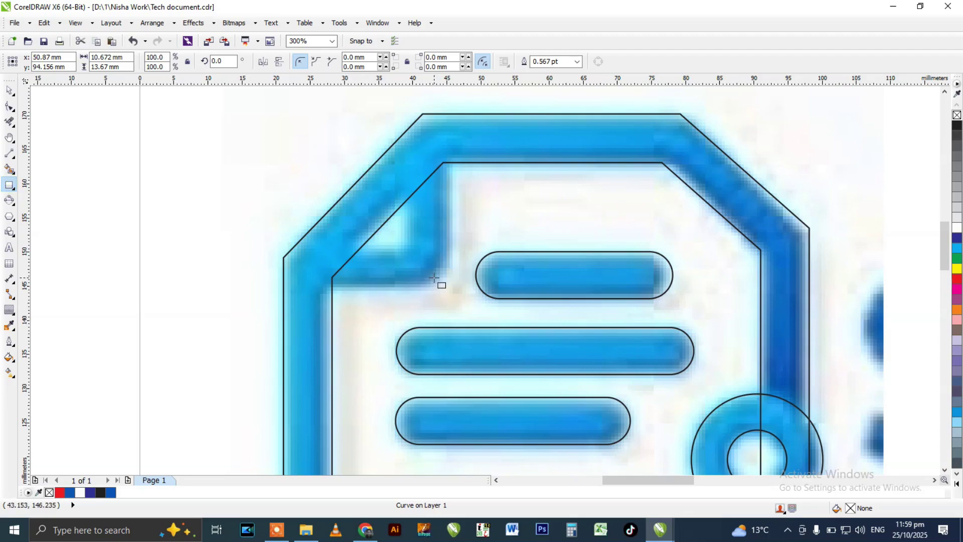
mouse_move(445, 281)
mouse_down()
mouse_move(331, 181)
mouse_move(290, 98)
mouse_up()
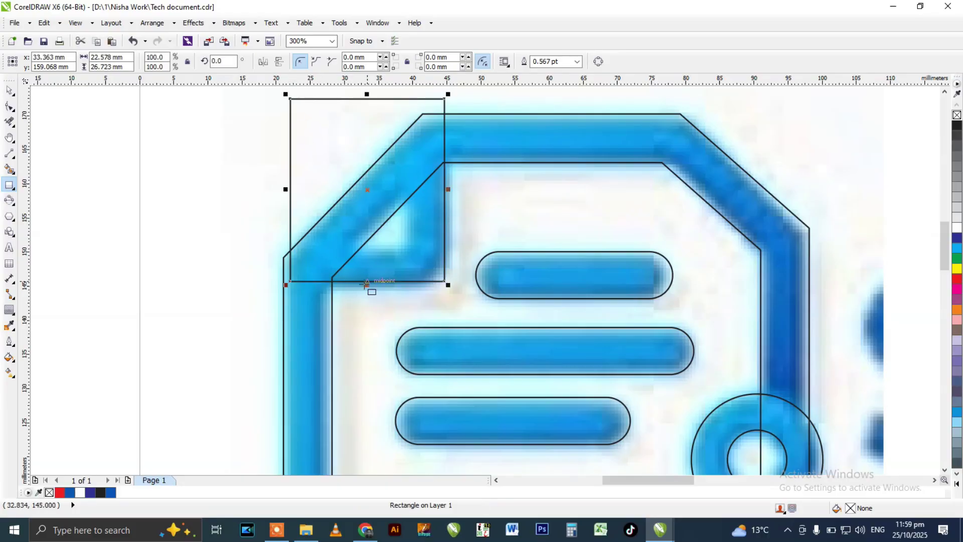
- Stretch the rectangle's bottom and right sides to the fold's outer edges, making it about 23.3 × 27.2 mm
scroll(364, 286, up, 1)
drag(367, 285, 371, 286)
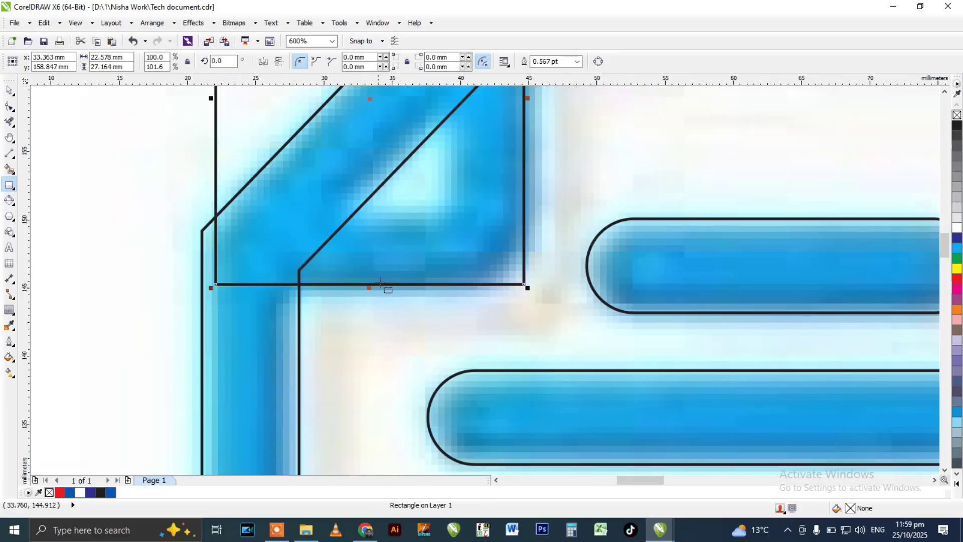
scroll(434, 296, down, 1)
scroll(493, 198, up, 1)
drag(469, 215, 479, 216)
scroll(426, 221, down, 1)
- Round only the rectangle's lower-right corner to a radius of about 4.41 mm to match the fold
click(9, 106)
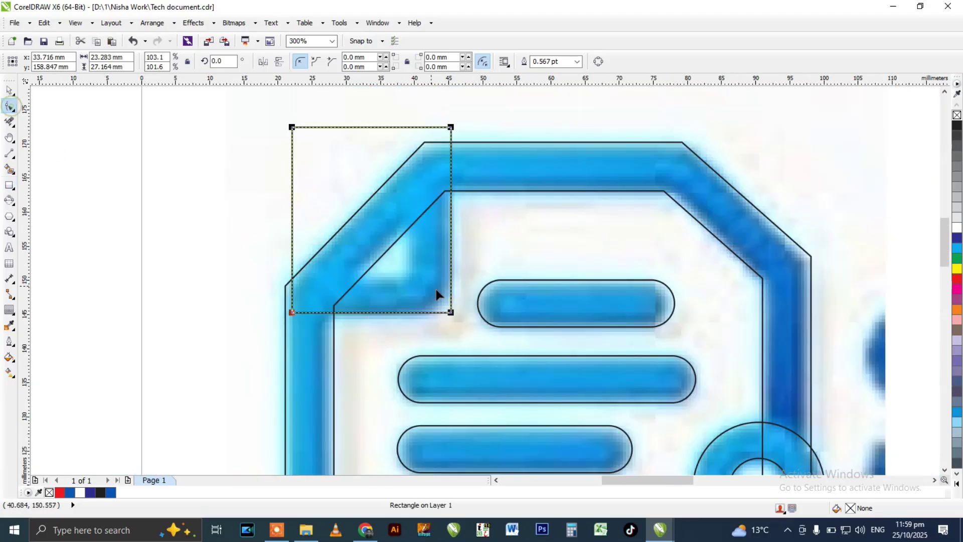
scroll(442, 310, up, 1)
drag(418, 307, 358, 316)
scroll(404, 281, down, 2)
key(space)
scroll(384, 228, up, 1)
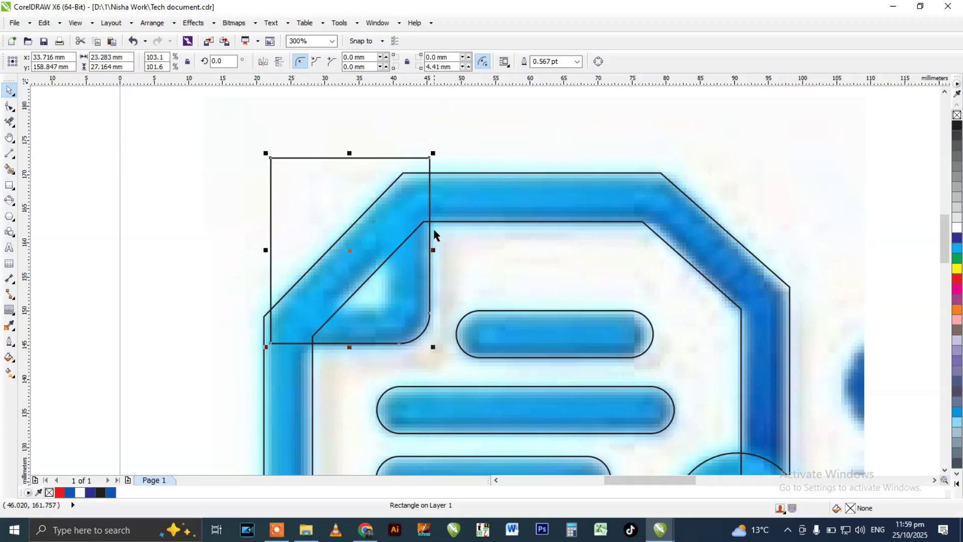
- Try to intersect the rounded rectangle with the combined frame curve and delete the rectangle
scroll(434, 233, up, 1)
shift+click(444, 216)
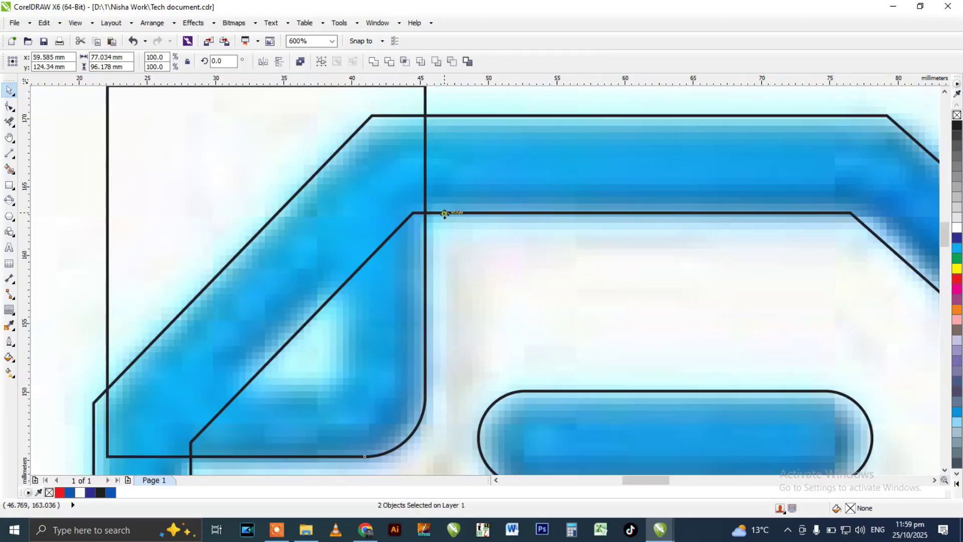
click(408, 61)
scroll(362, 171, down, 1)
click(348, 155)
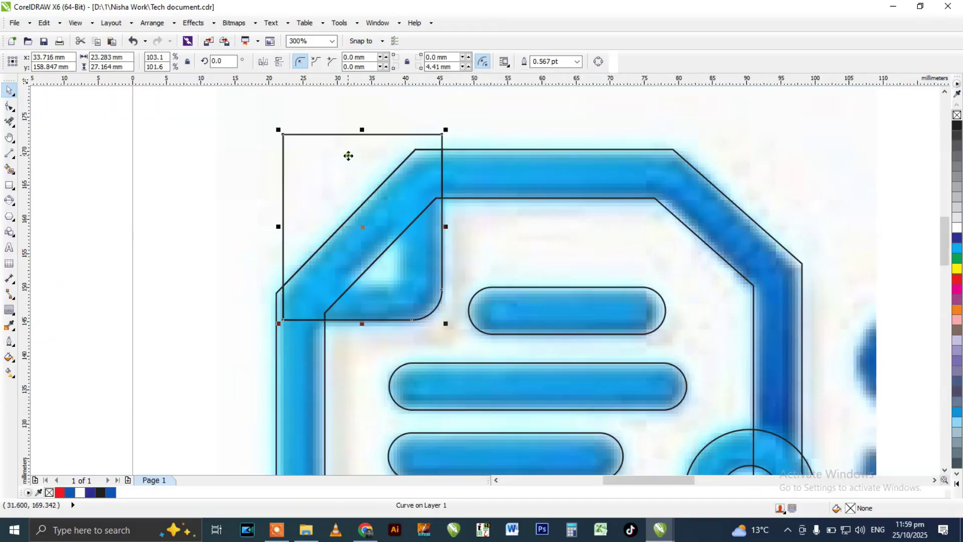
key(Delete)
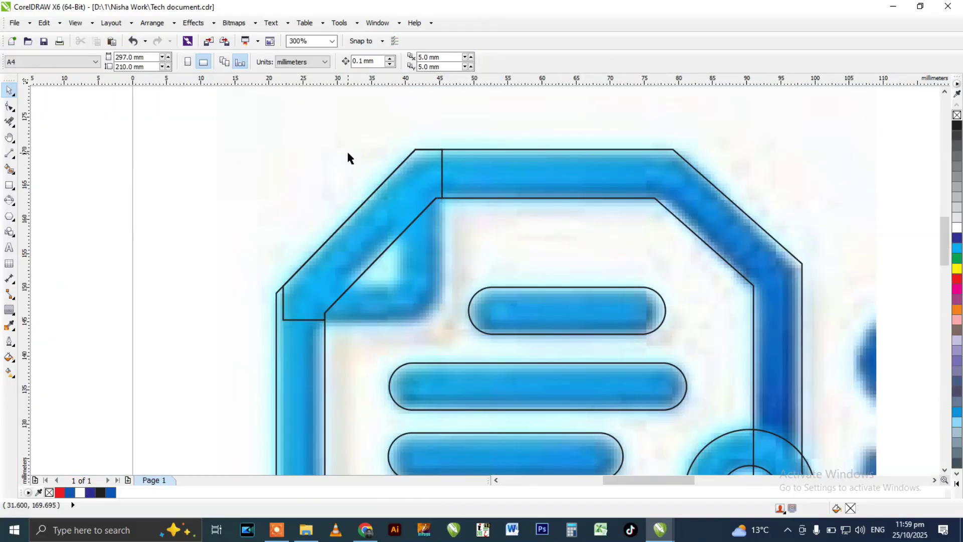
key(ctrl+z)
- Break the combined frame curve apart into separate outer and inner outlines, keeping both in place
click(456, 187)
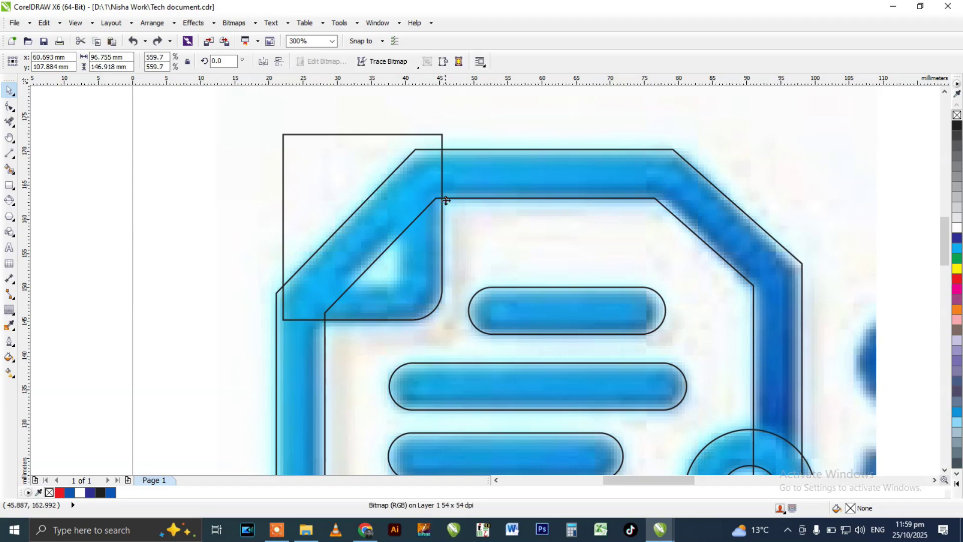
click(441, 201)
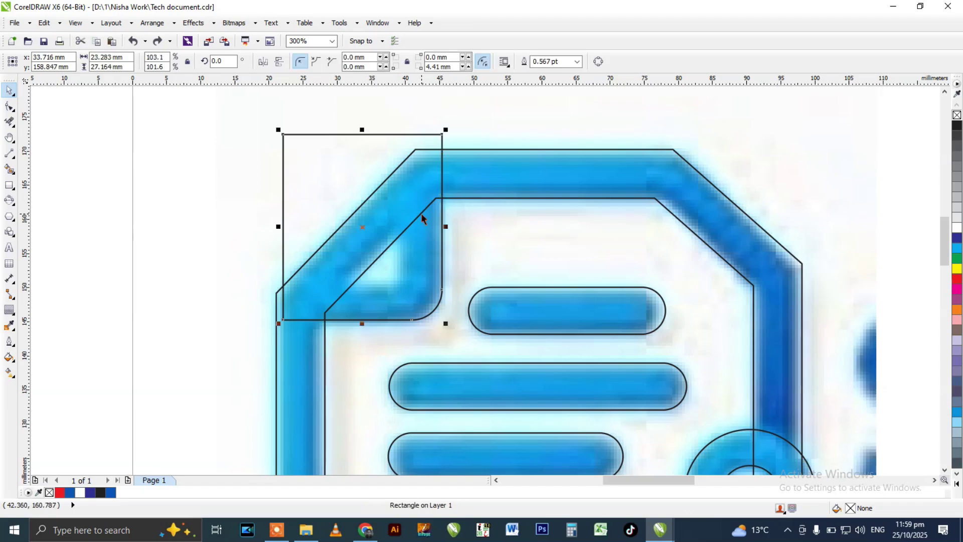
click(459, 198)
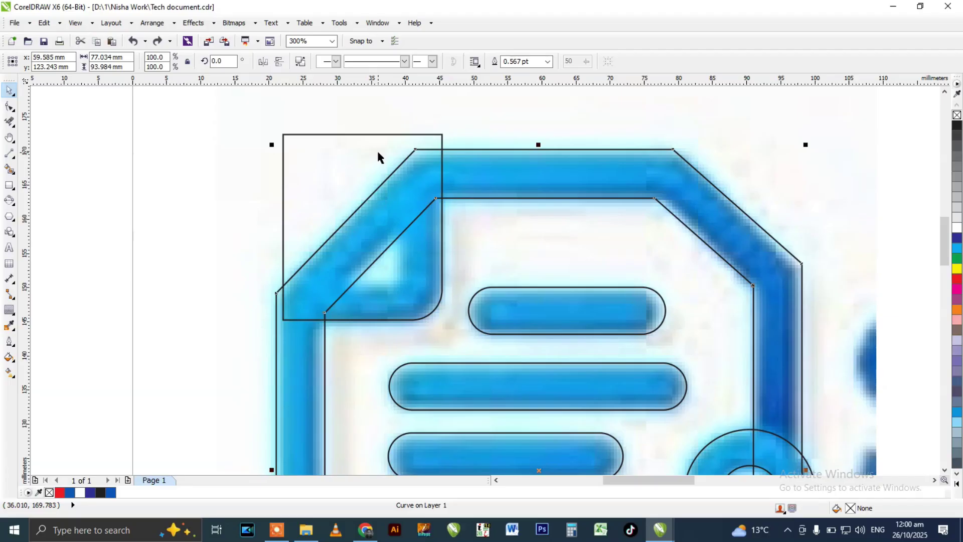
drag(487, 198, 479, 126)
key(ctrl+z)
click(475, 131)
drag(499, 199, 450, 116)
key(ctrl+z)
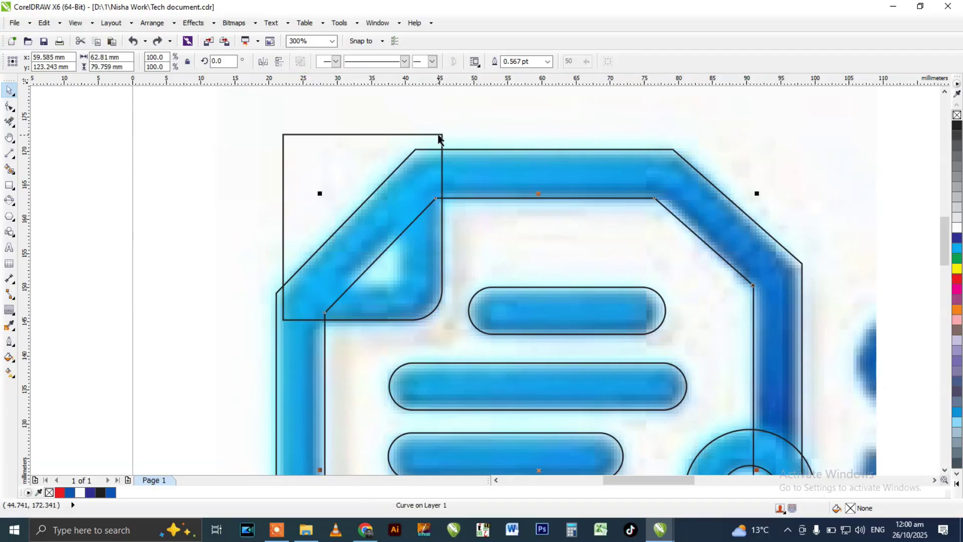
- Intersect the rounded rectangle with the frame's inner outline to form the folded corner, and delete the rectangle
click(440, 134)
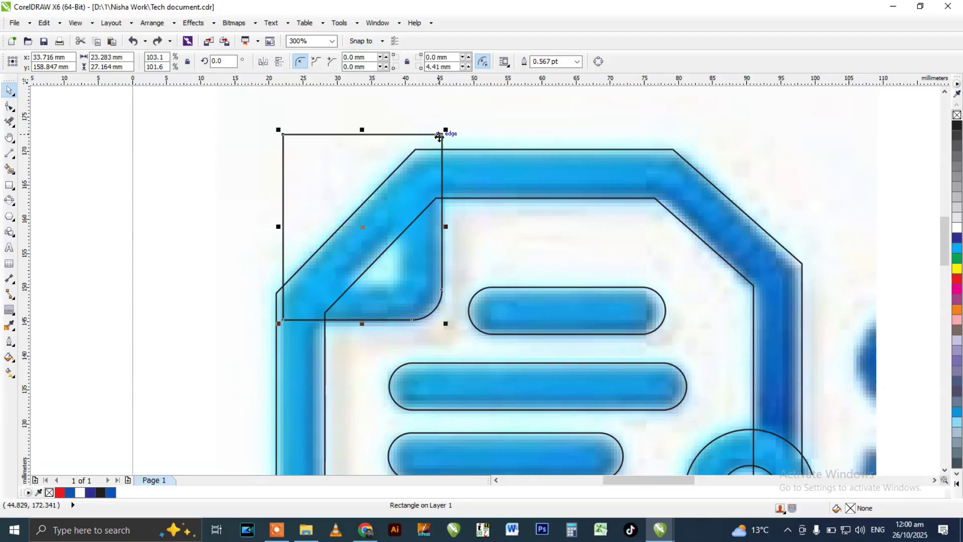
shift+click(462, 200)
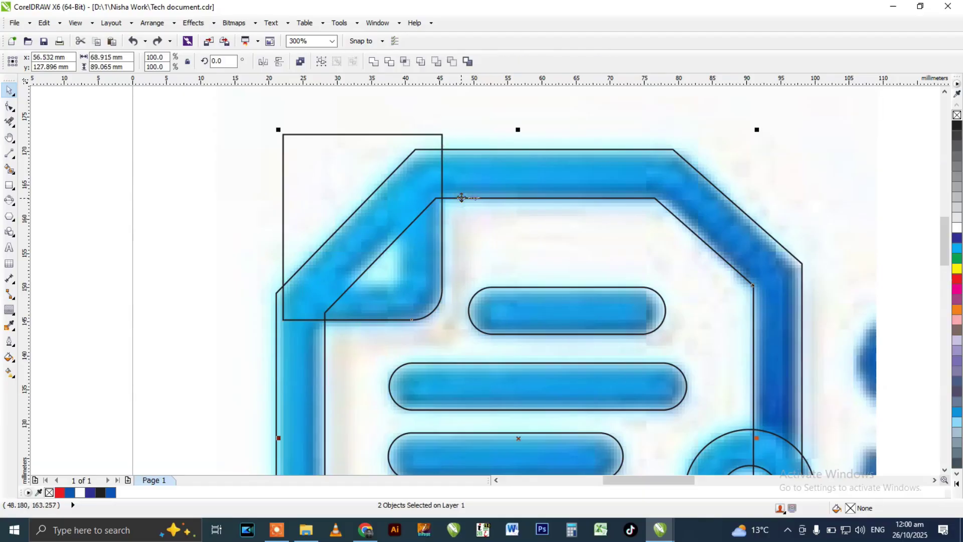
click(405, 62)
drag(425, 254, 538, 255)
key(ctrl+z)
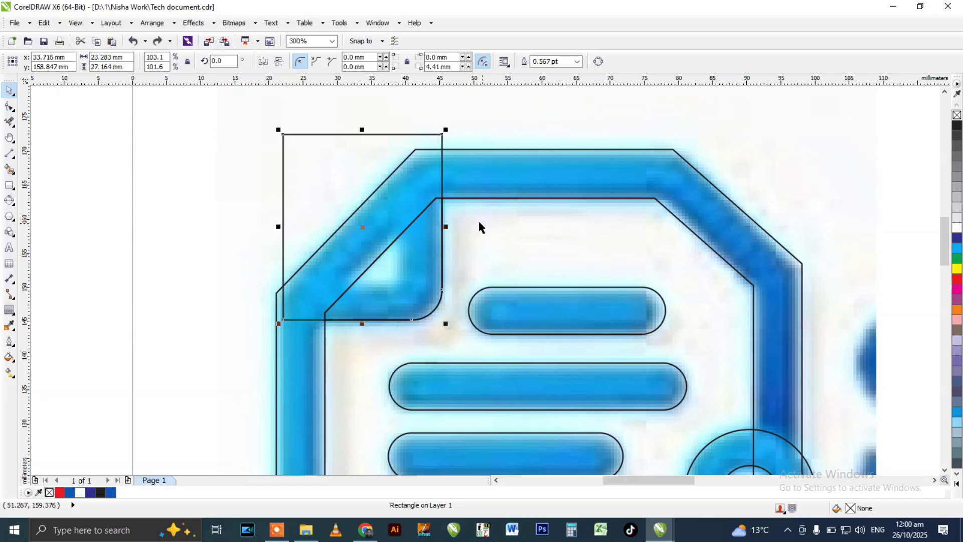
key(Delete)
- Copy the folded-corner shape up and to the left so its rounded corner matches the fold's inner white triangle
click(443, 266)
click(444, 225)
drag(444, 225, 518, 228)
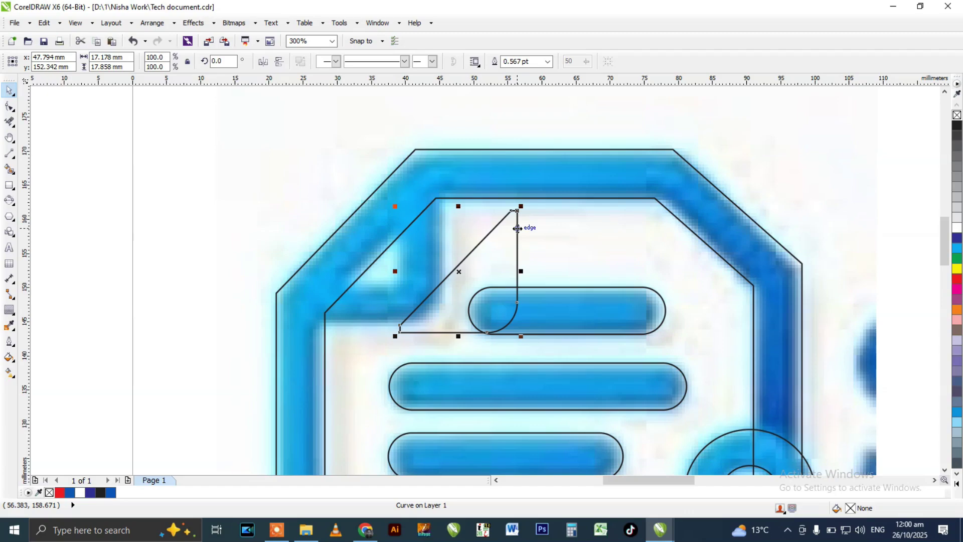
key(ctrl+z)
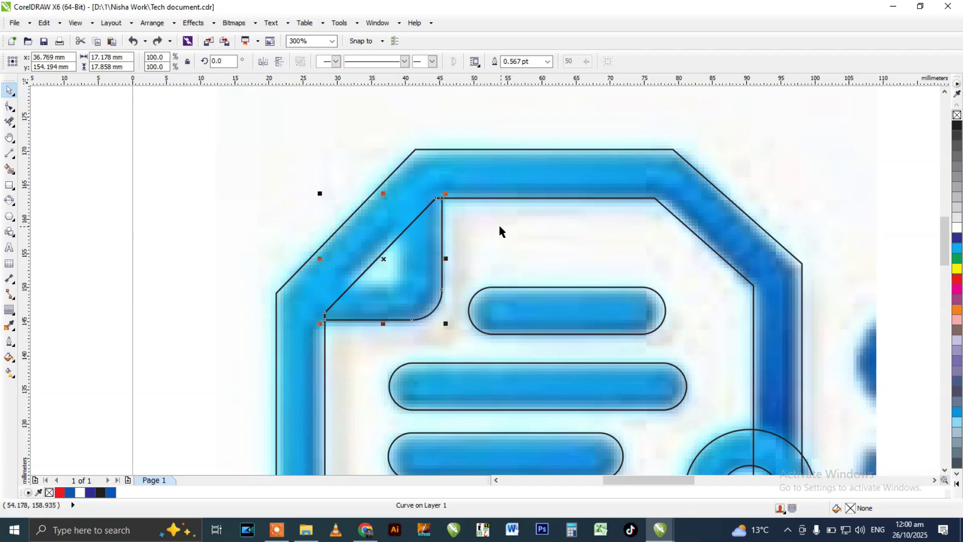
scroll(498, 224, up, 2)
scroll(352, 296, down, 1)
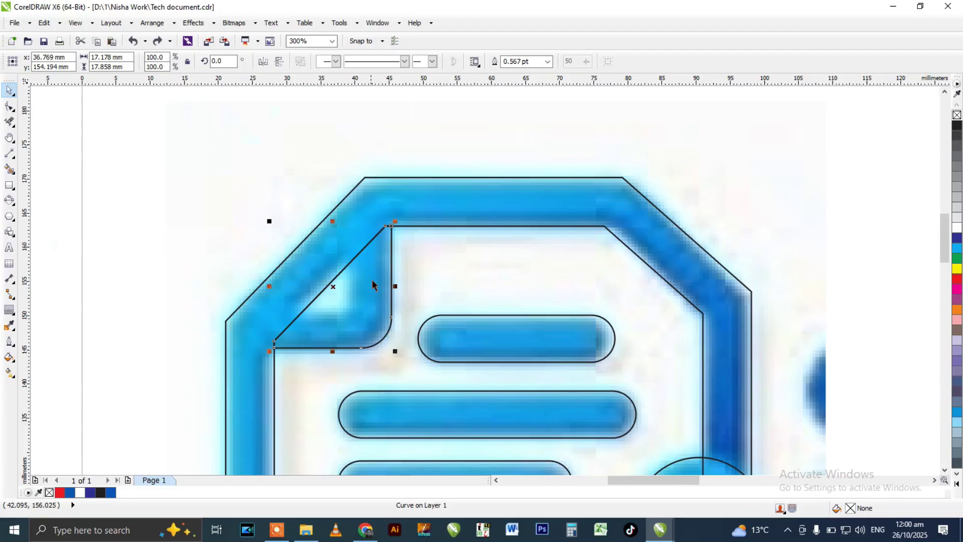
drag(335, 287, 291, 253)
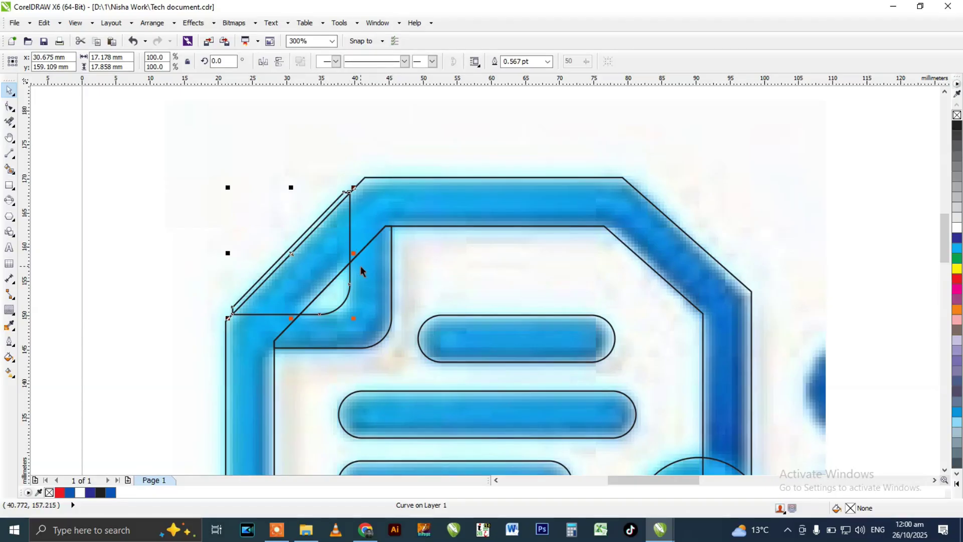
- Intersect the copied fold shape with the frame's inner outline to form the inner triangle, and delete the copy
scroll(354, 271, up, 2)
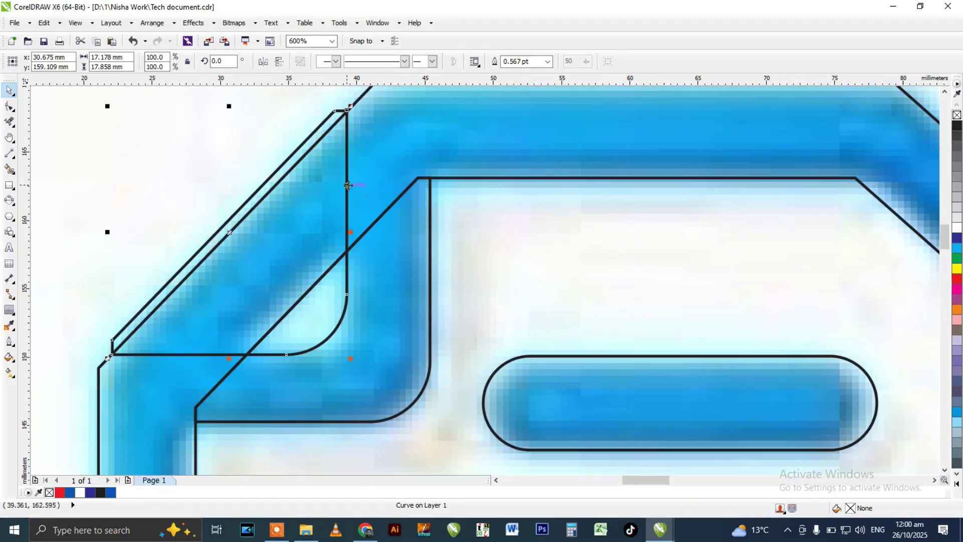
shift+click(459, 178)
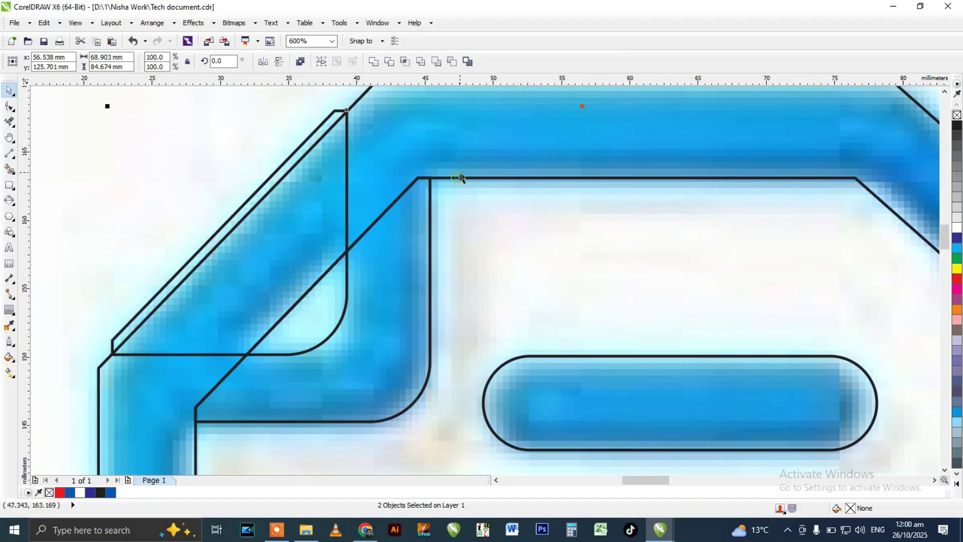
click(404, 61)
click(524, 232)
click(346, 148)
key(Escape)
scroll(365, 176, down, 3)
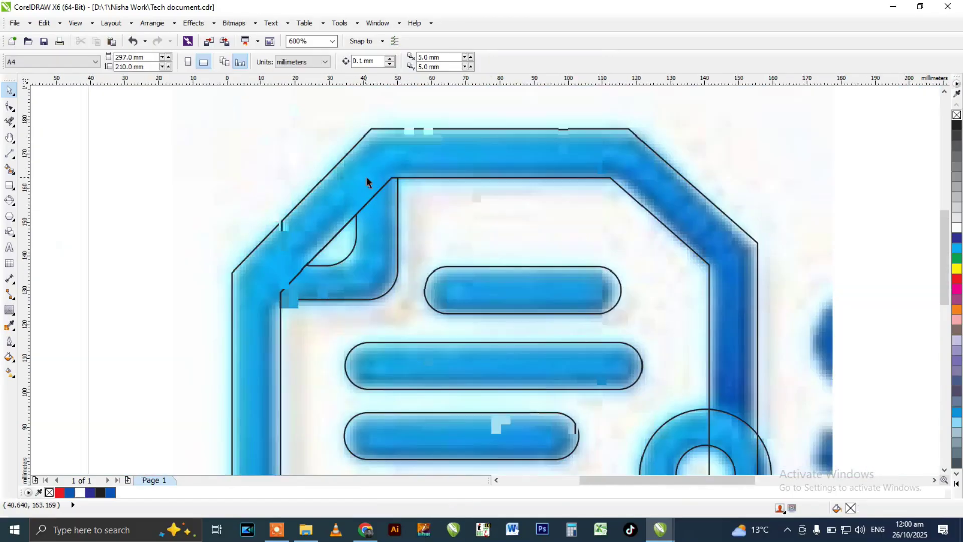
- With Virtual Segment Delete, remove the frame's bottom lines between the diagonal connector and the rounded bar end, plus the capsule's inner half
scroll(369, 176, up, 1)
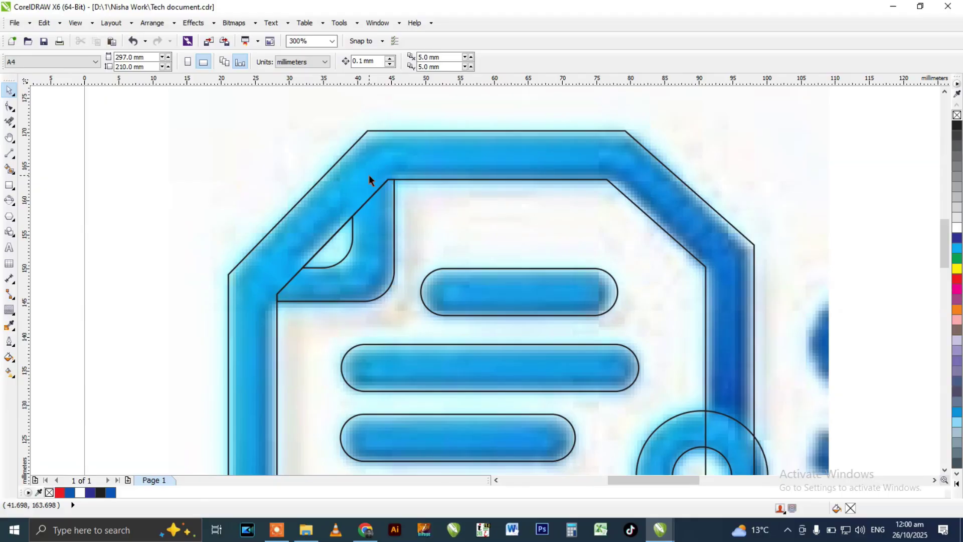
scroll(291, 301, up, 1)
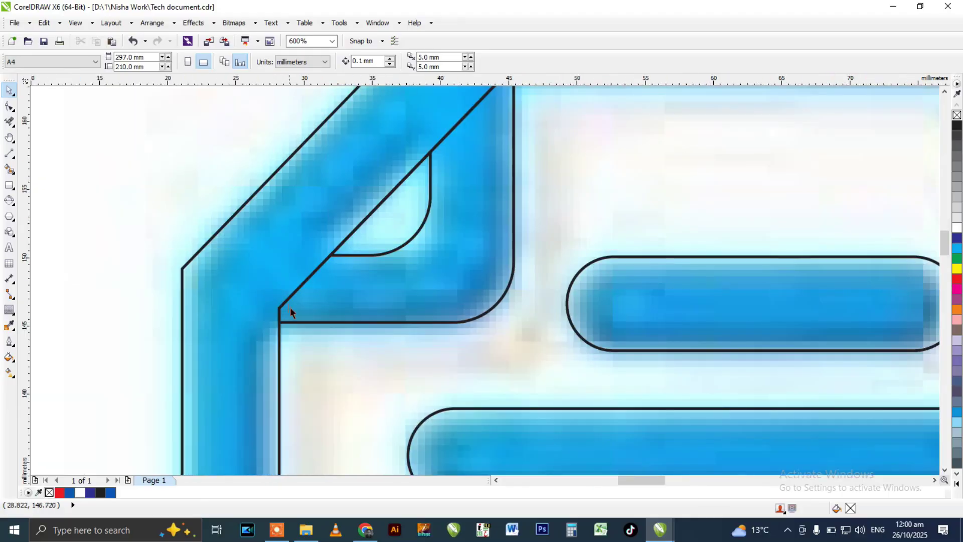
scroll(316, 240, down, 1)
scroll(396, 174, down, 1)
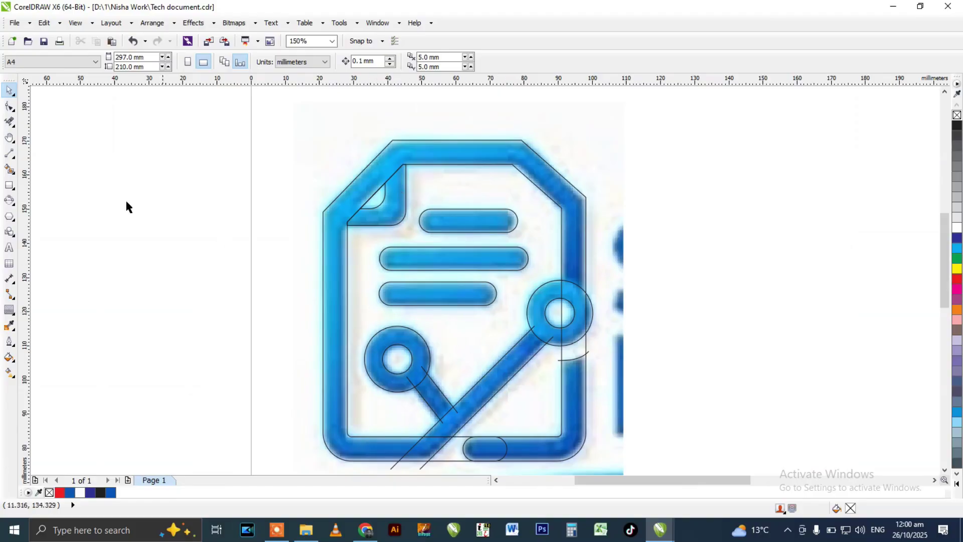
click(10, 122)
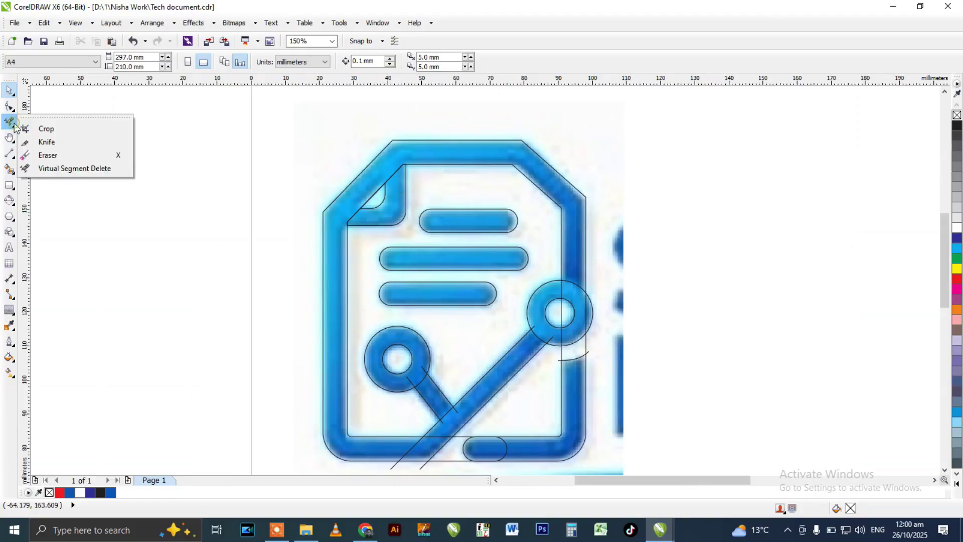
click(75, 169)
scroll(386, 153, down, 1)
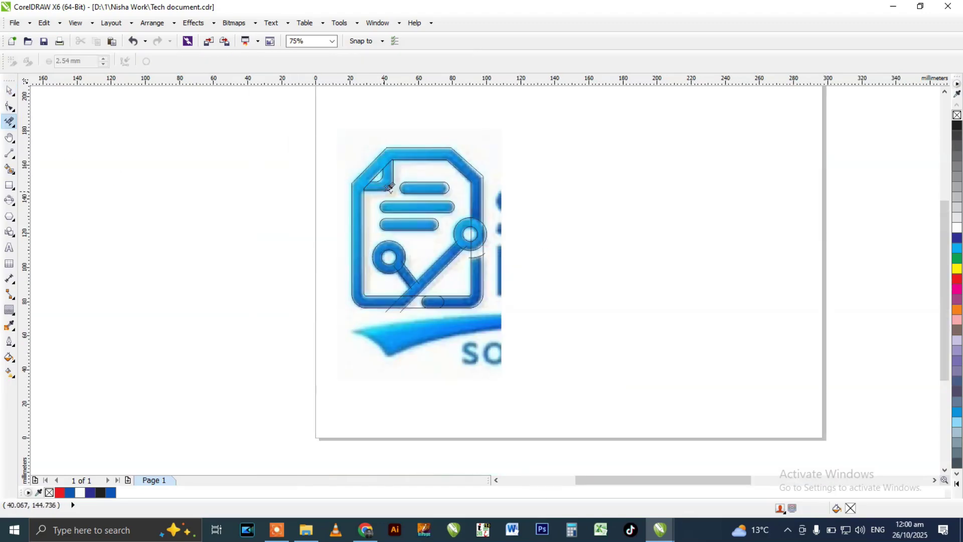
scroll(384, 153, up, 1)
scroll(374, 144, up, 1)
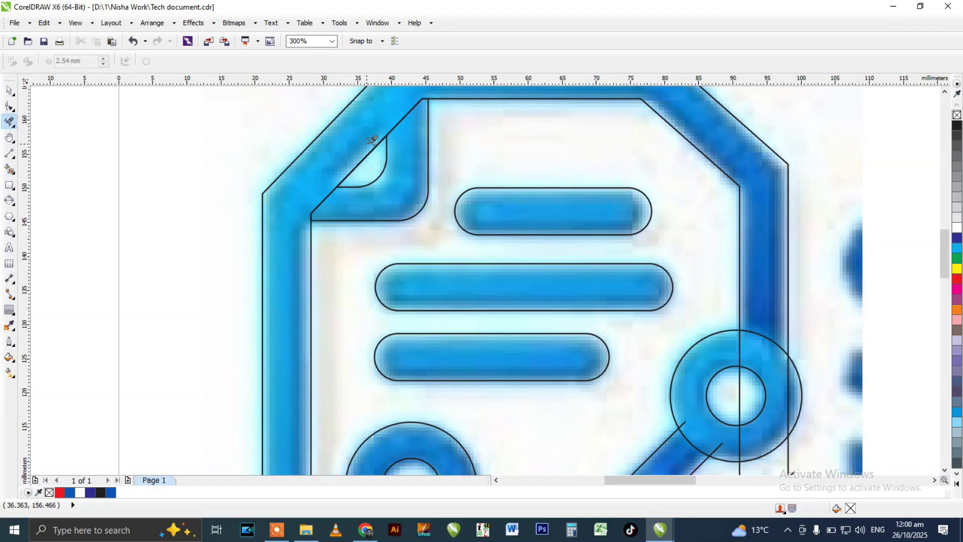
scroll(402, 161, up, 1)
scroll(427, 189, down, 1)
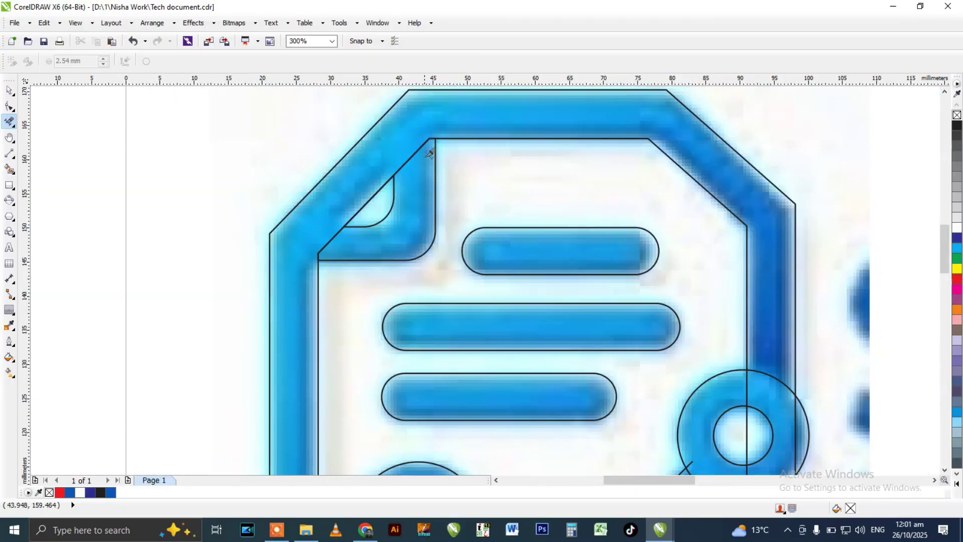
scroll(372, 109, down, 2)
scroll(415, 244, up, 2)
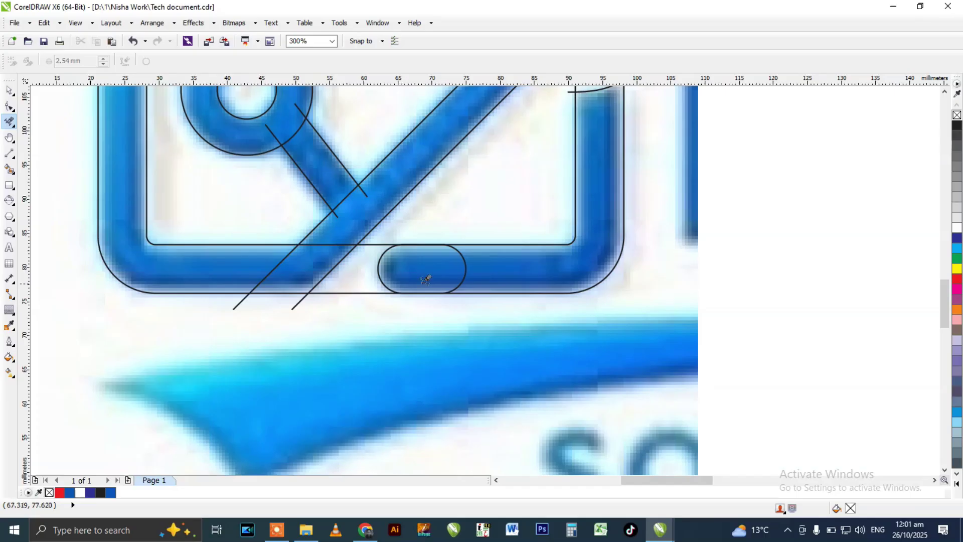
scroll(462, 258, up, 1)
drag(494, 260, 489, 259)
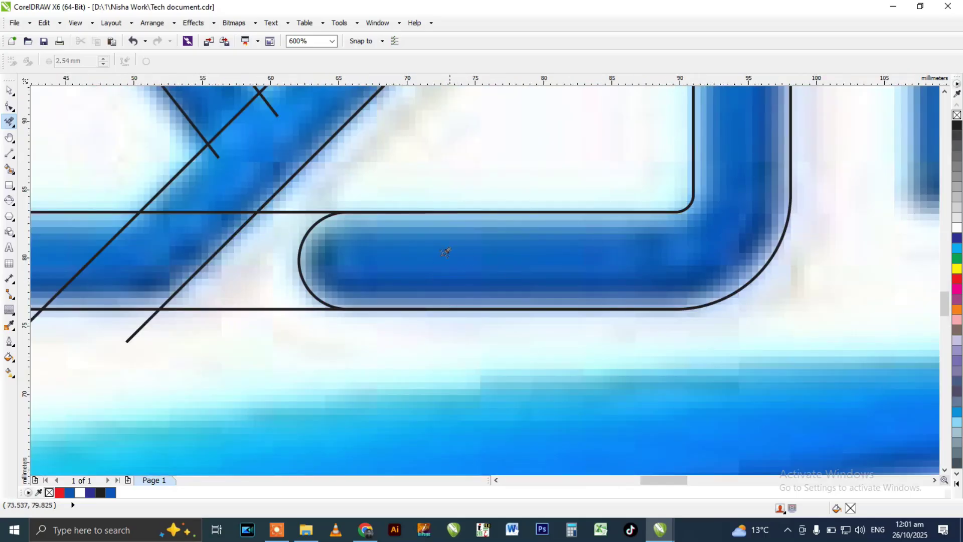
drag(315, 197, 296, 217)
drag(259, 289, 253, 326)
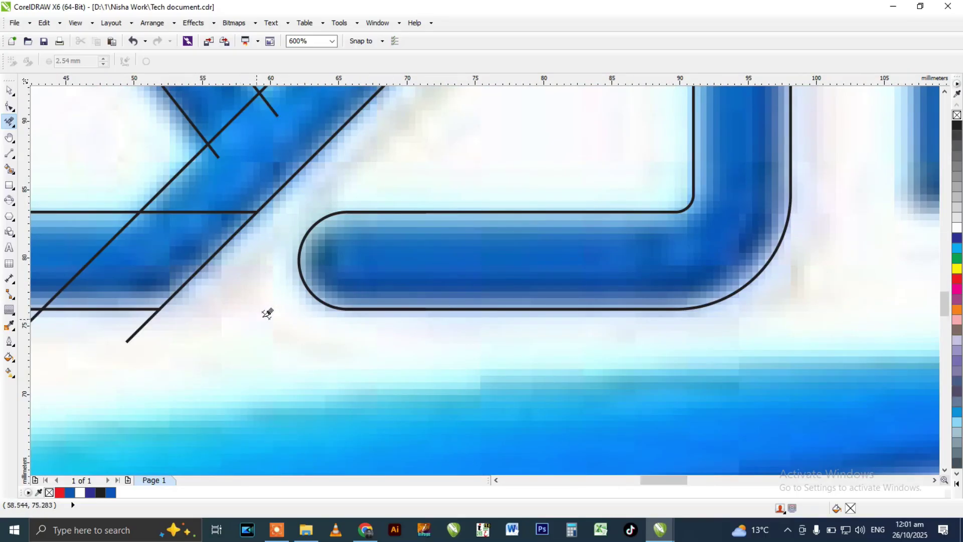
- Delete the overlapping segments and overhanging ends where the long diagonal connector crosses the frame's bottom bar
scroll(258, 318, down, 1)
scroll(276, 223, up, 1)
drag(286, 228, 285, 229)
mouse_move(220, 303)
mouse_down()
mouse_move(207, 320)
mouse_move(253, 348)
mouse_up()
key(ctrl+z)
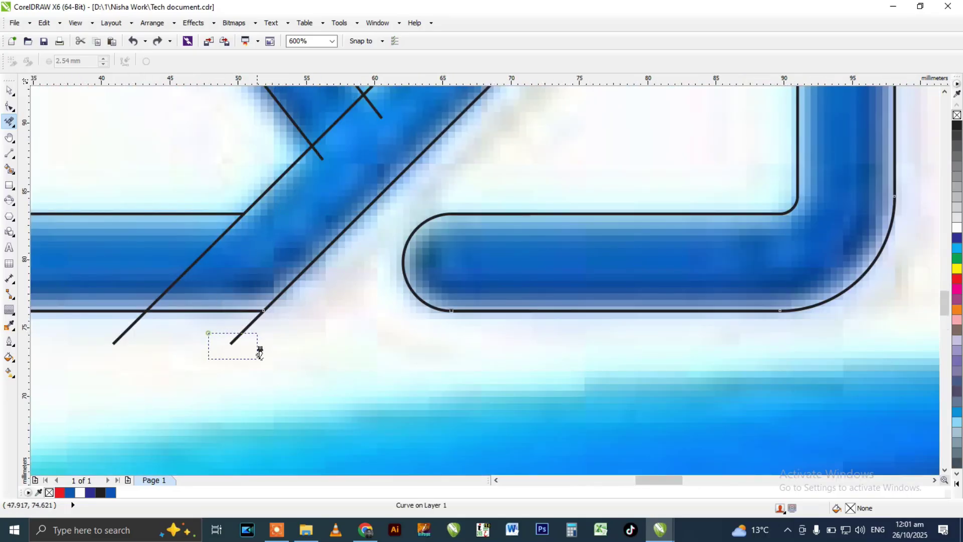
drag(103, 330, 151, 359)
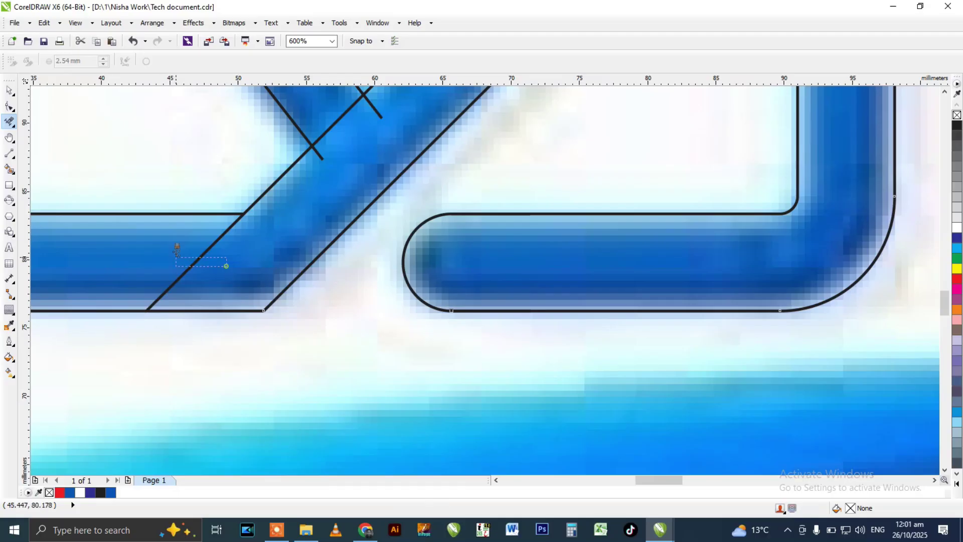
drag(176, 247, 226, 266)
- Open the short connector's two junctions by deleting the long connector's edge and the lower ring's arc between its lines
scroll(226, 266, down, 1)
scroll(300, 200, up, 1)
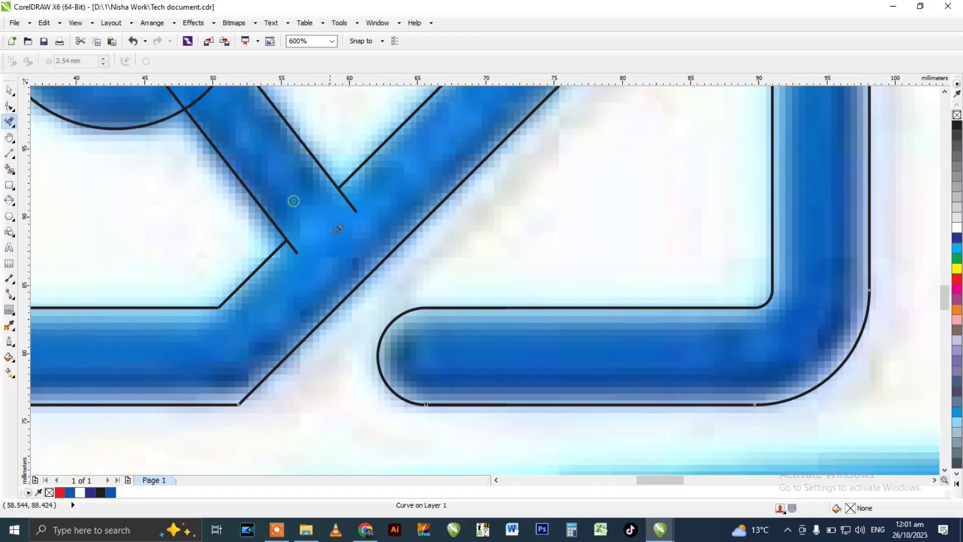
scroll(301, 200, down, 1)
scroll(321, 188, up, 1)
click(297, 174)
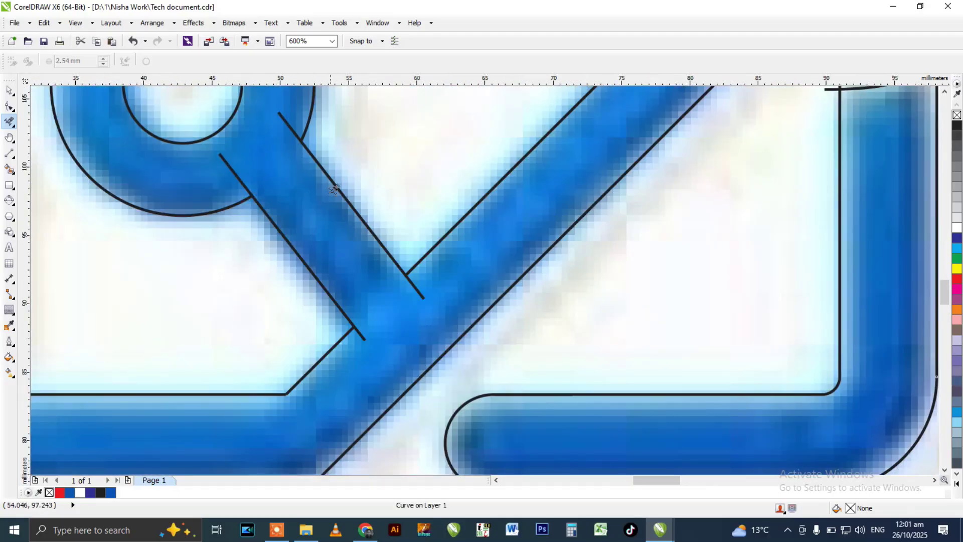
- Trim the short connector lines' overhanging ends inside the lower ring and inside the long diagonal connector
scroll(404, 271, down, 1)
scroll(331, 176, up, 1)
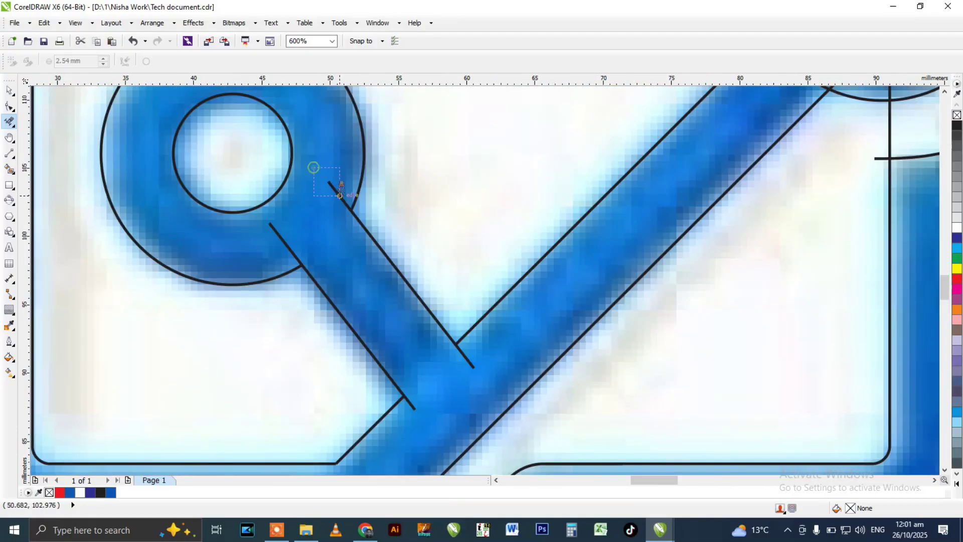
click(285, 243)
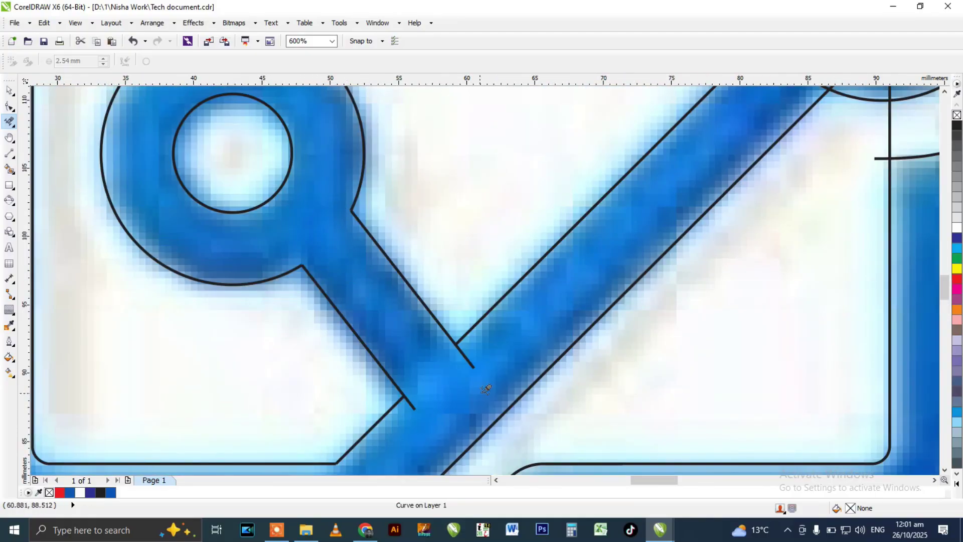
scroll(488, 351, up, 2)
click(469, 362)
scroll(489, 341, down, 1)
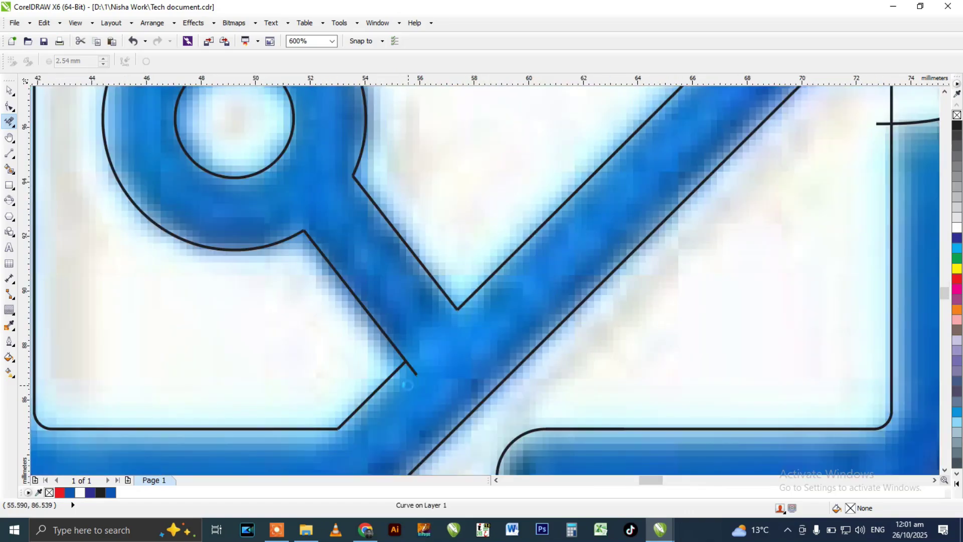
scroll(406, 385, up, 1)
click(412, 369)
scroll(401, 372, down, 1)
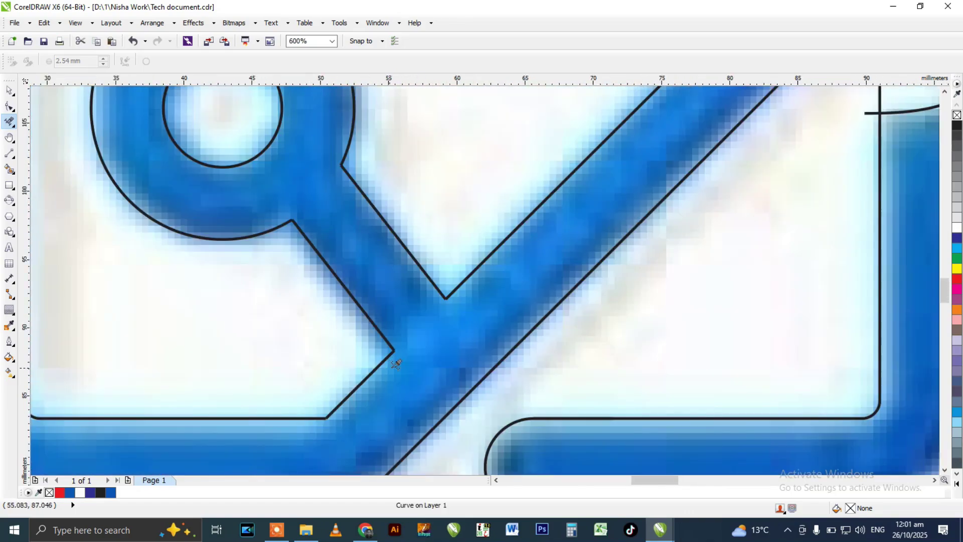
- Join the long diagonal connector to the upper ring by deleting the arc between its lines and their overhanging ends
scroll(403, 365, down, 3)
scroll(551, 266, up, 2)
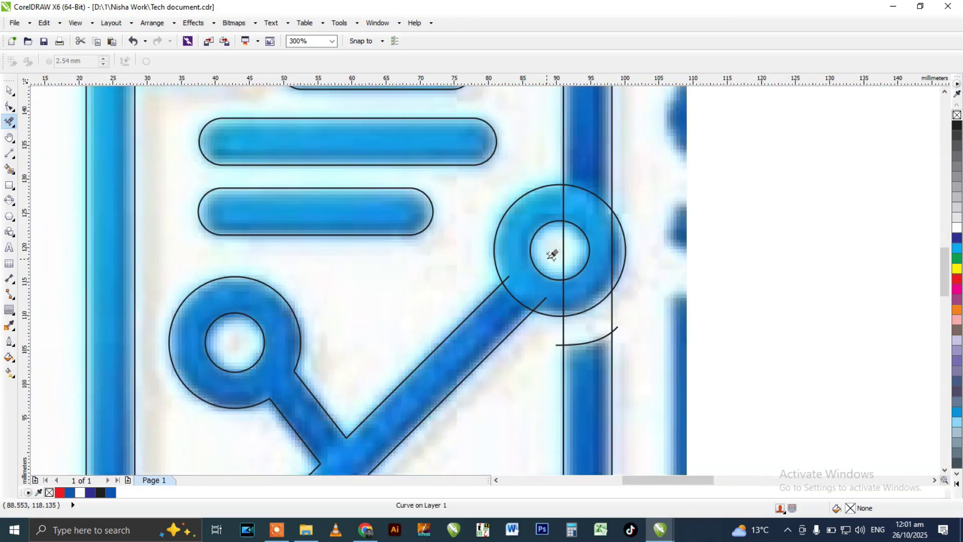
scroll(548, 292, up, 2)
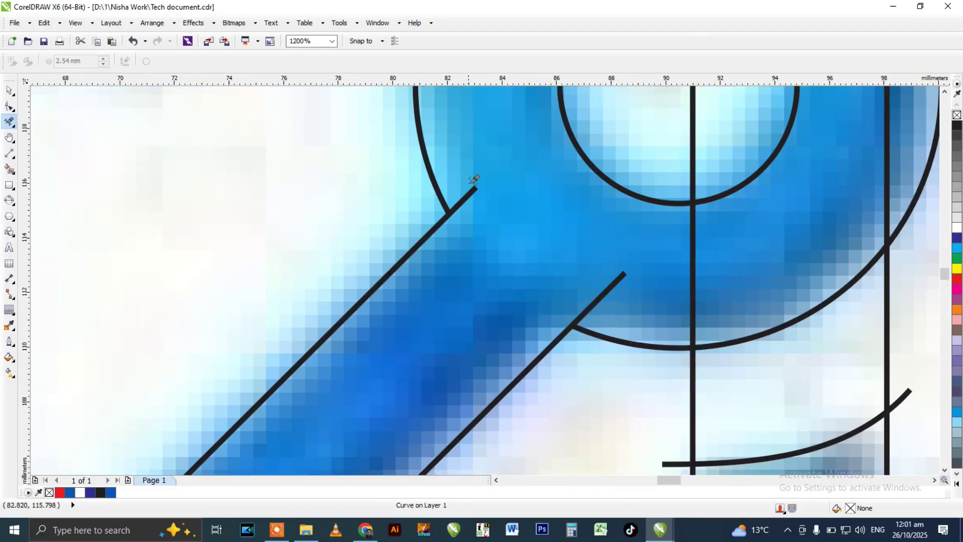
click(626, 270)
scroll(613, 271, down, 1)
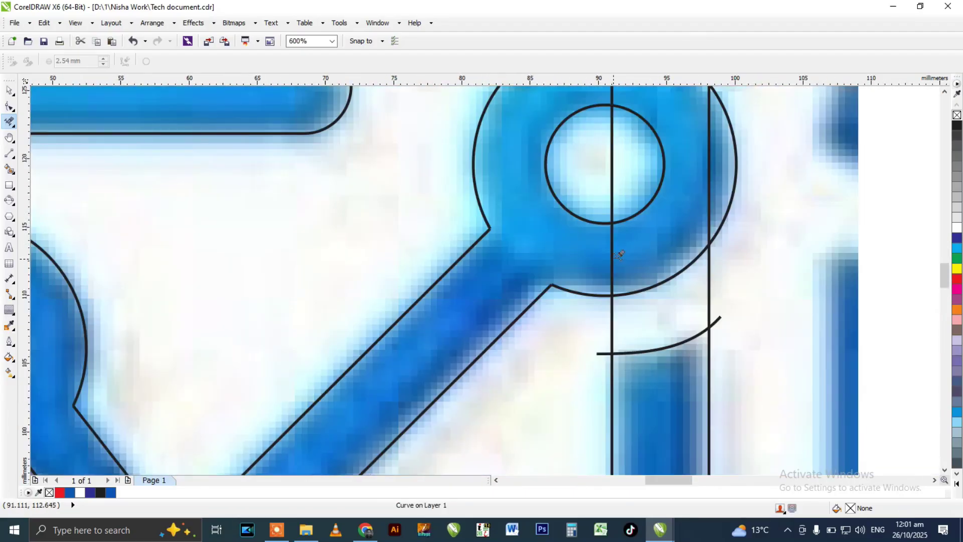
- Delete the frame's inner and outer vertical line segments that run through the upper ring
click(634, 162)
scroll(632, 161, down, 1)
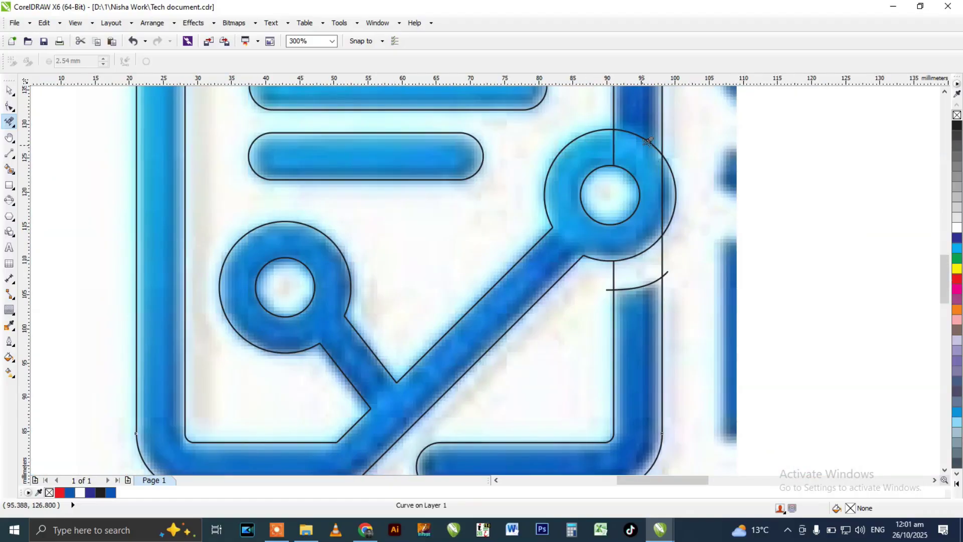
scroll(630, 158, up, 1)
click(634, 165)
scroll(683, 190, up, 1)
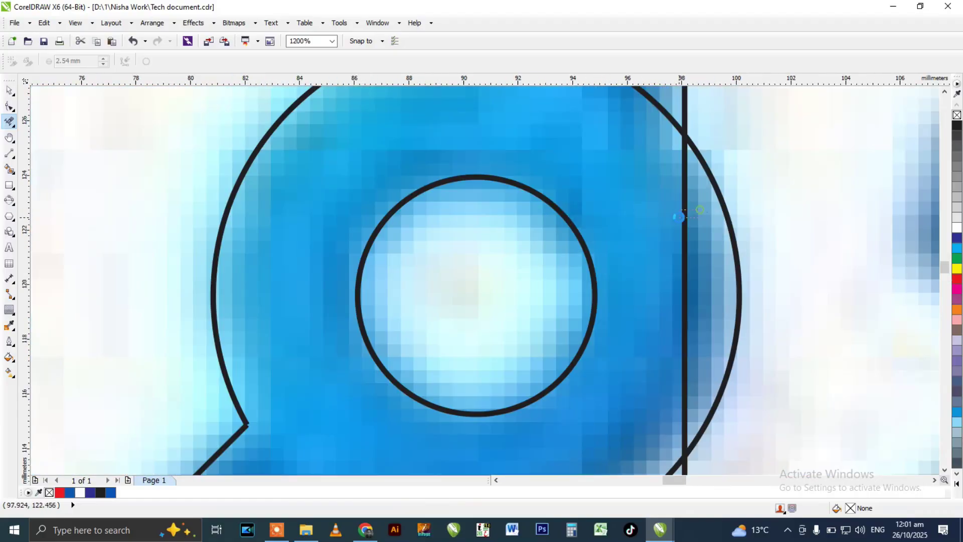
click(683, 195)
scroll(662, 186, down, 1)
scroll(618, 298, down, 1)
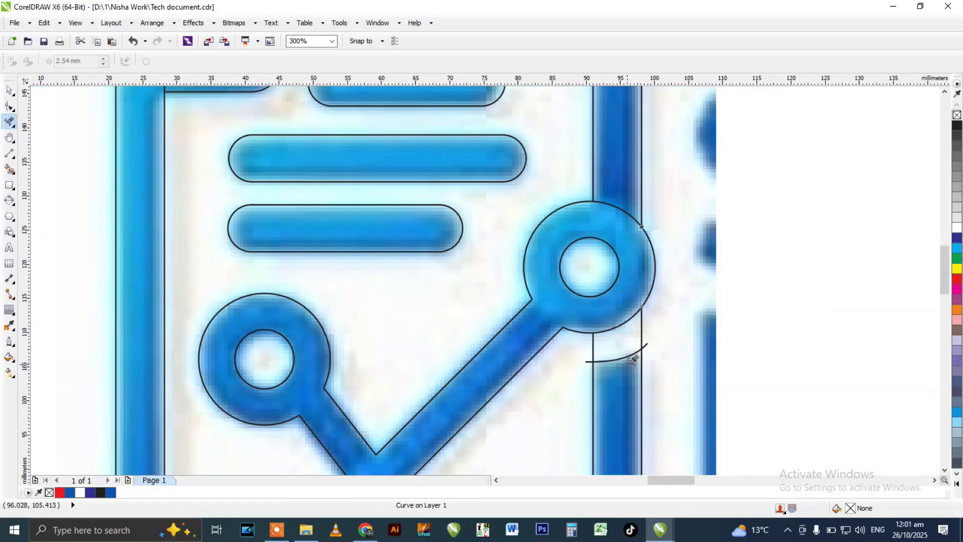
- Open the gap below the upper ring by deleting the frame's vertical segments there and trimming the curved cut line's overhanging ends
scroll(627, 351, up, 1)
scroll(671, 317, up, 1)
click(661, 328)
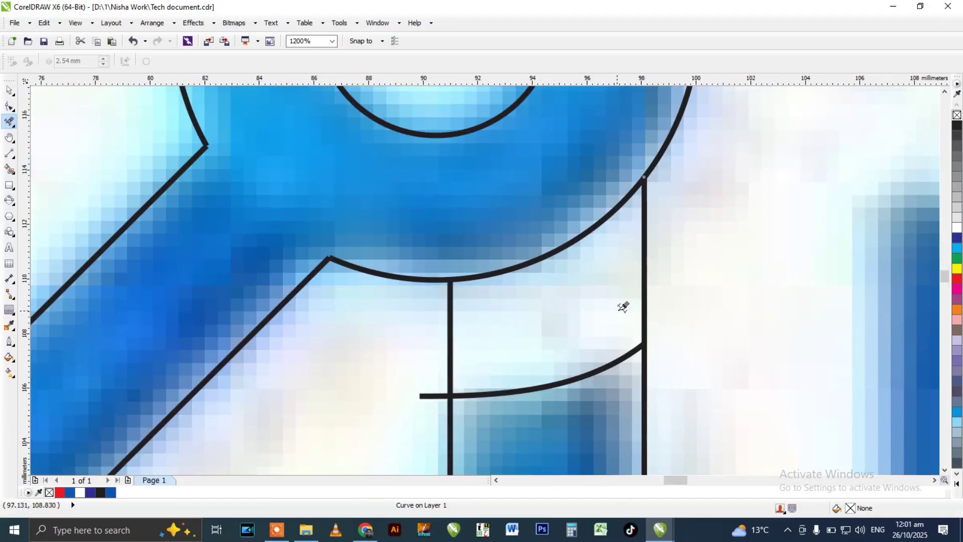
click(644, 301)
drag(484, 342, 412, 344)
click(435, 396)
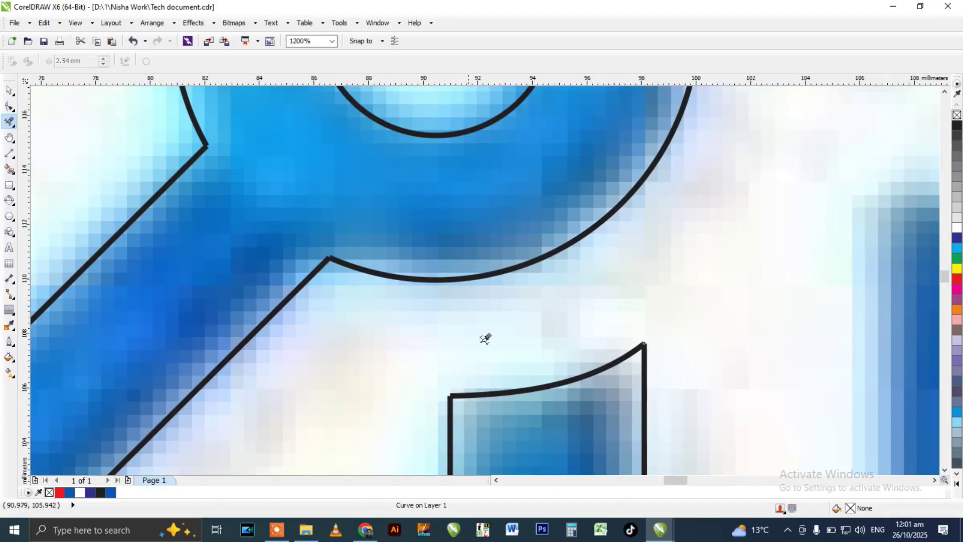
- Delete the upper ring's outer arc between the frame's two vertical lines so the frame joins the ring
scroll(502, 341, down, 3)
scroll(467, 387, up, 1)
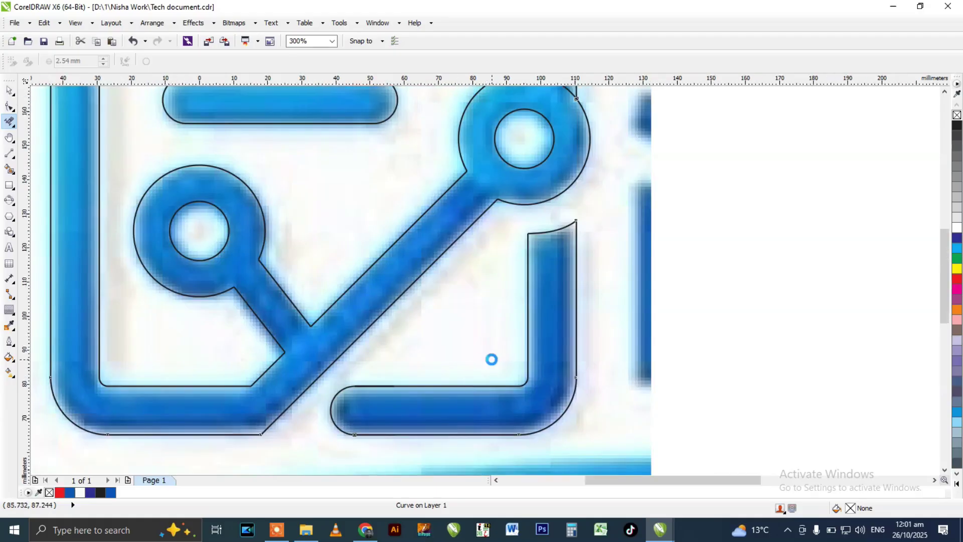
scroll(492, 359, down, 1)
scroll(404, 256, down, 1)
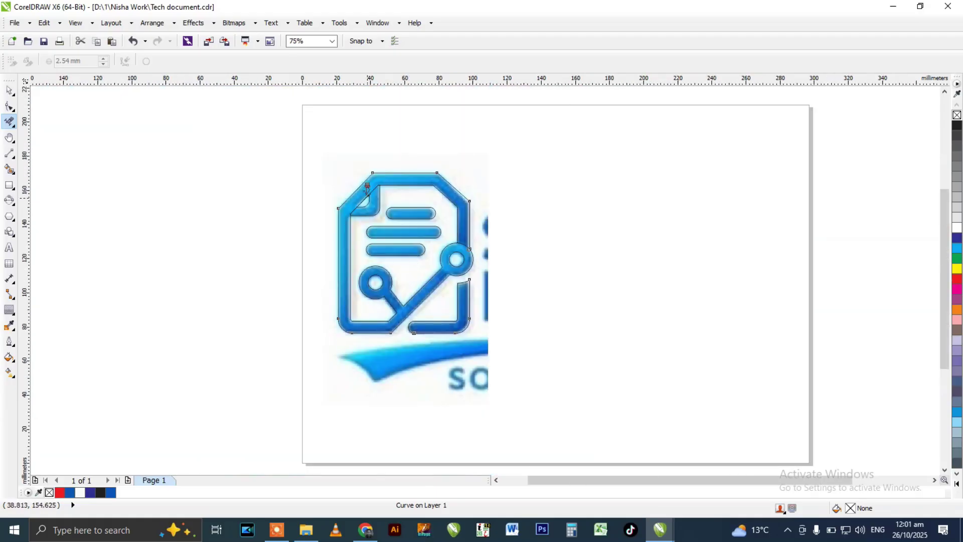
scroll(435, 193, up, 1)
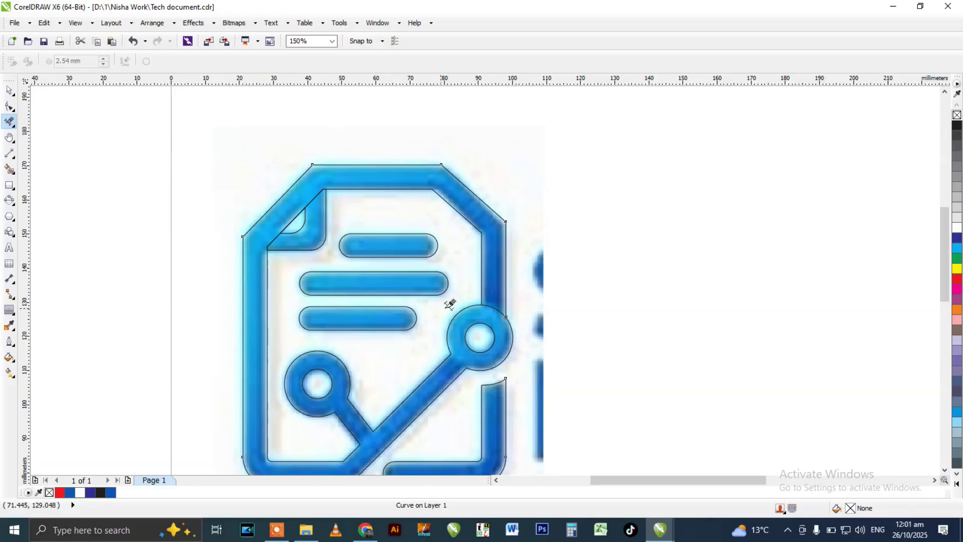
scroll(463, 292, up, 2)
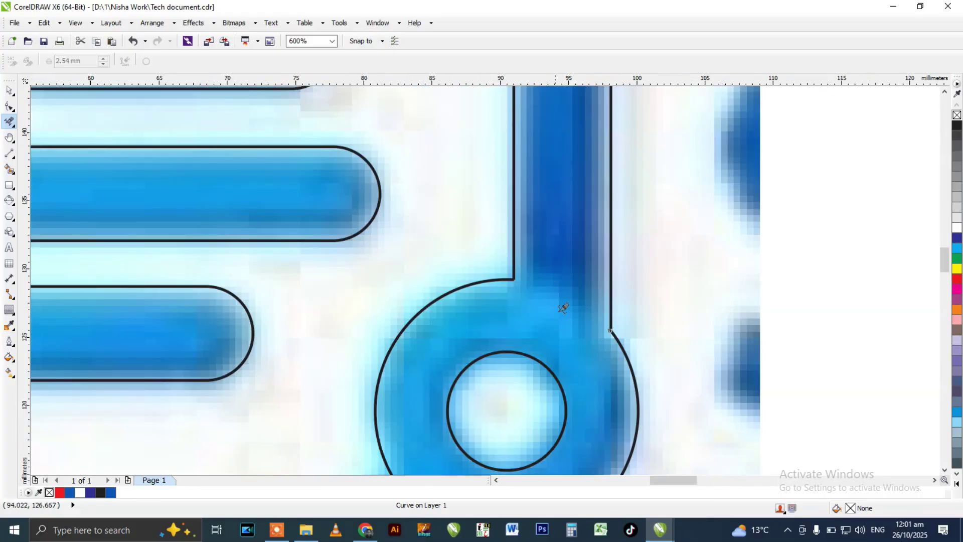
- Try to delete the diagonal segments between the frame and the folded corner outside the inner triangle
scroll(576, 293, down, 2)
scroll(381, 206, up, 2)
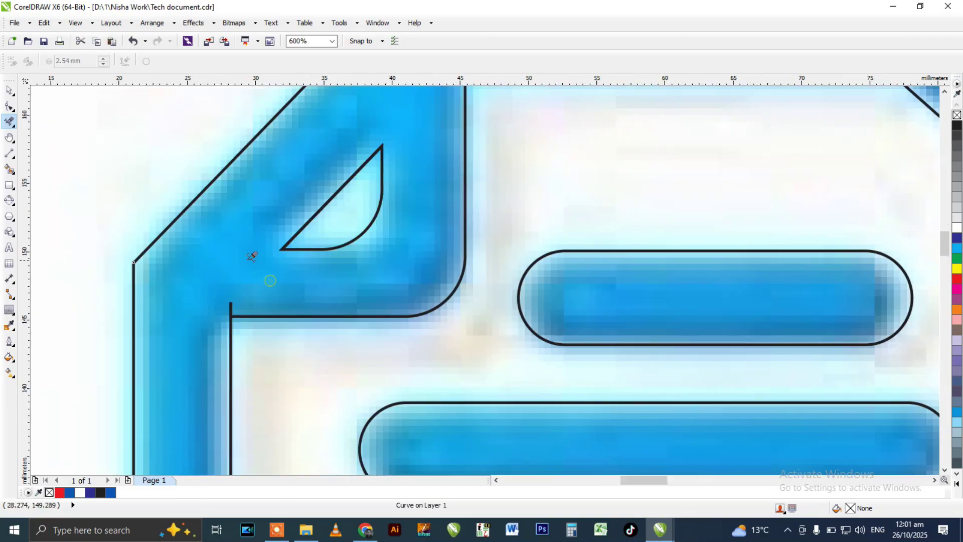
scroll(348, 268, down, 2)
key(ctrl+z)
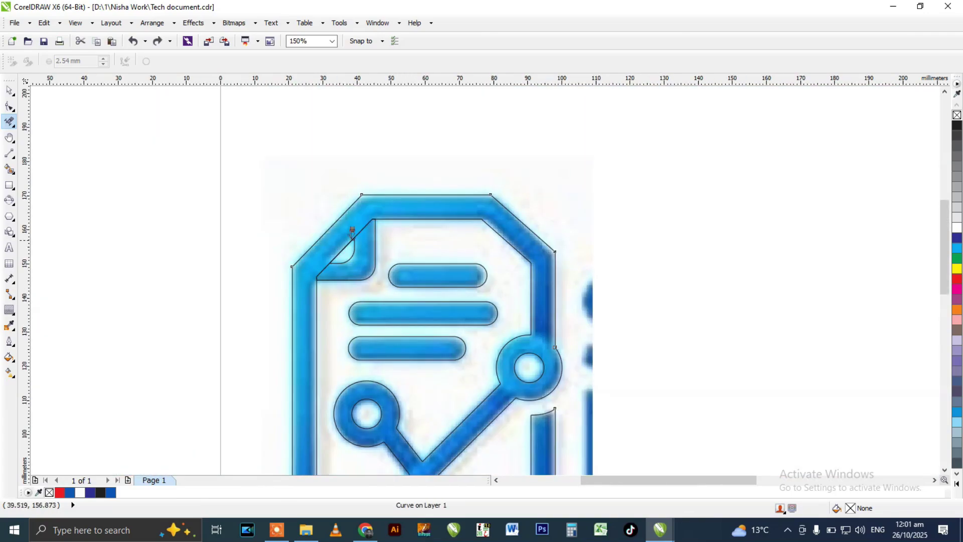
scroll(348, 234, up, 1)
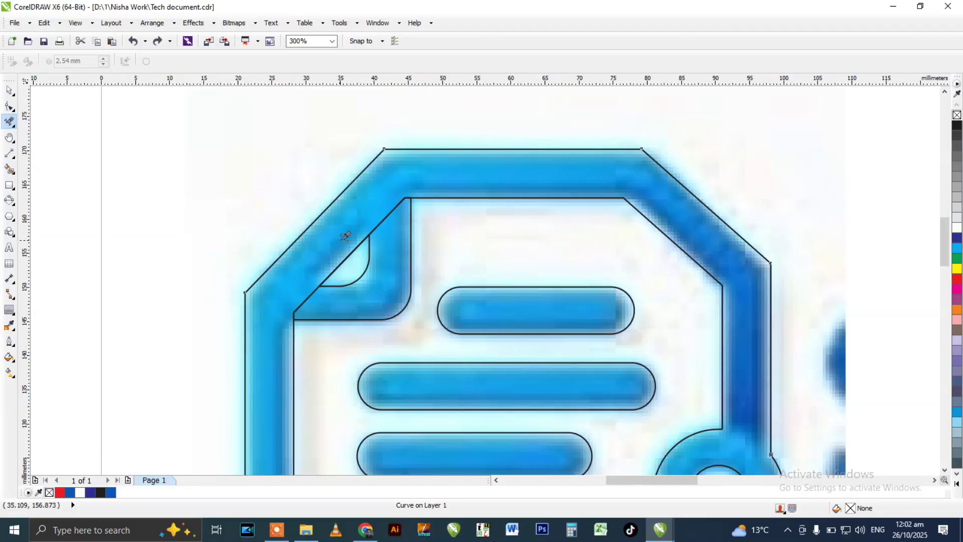
scroll(383, 217, up, 1)
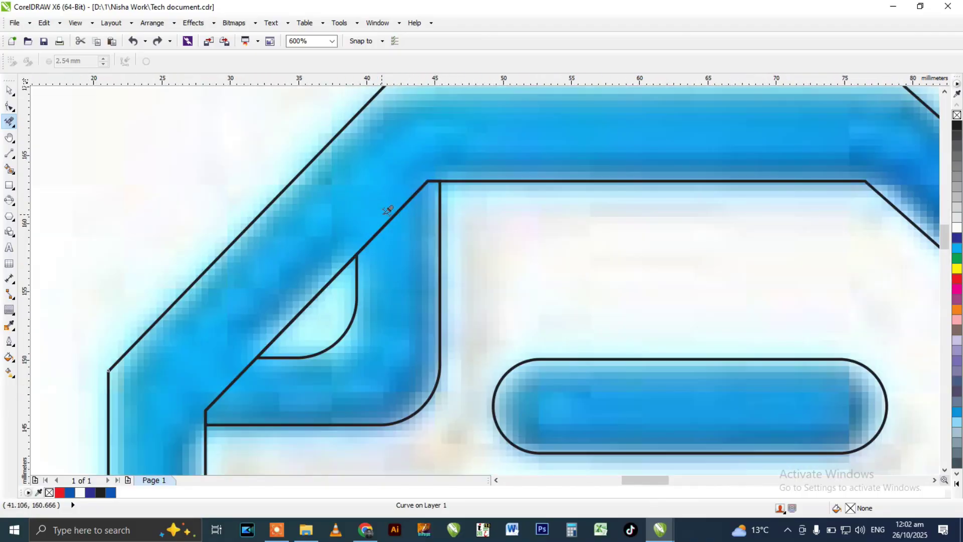
scroll(355, 241, down, 2)
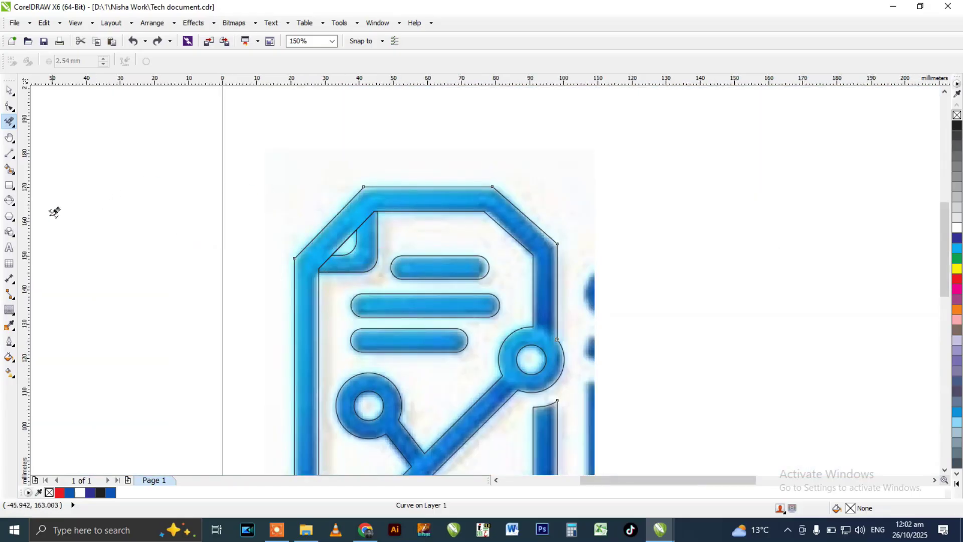
- Smart Fill the frame with its rings, the folded corner, the three text bars and the lower-right bracket in red without an outline
click(7, 171)
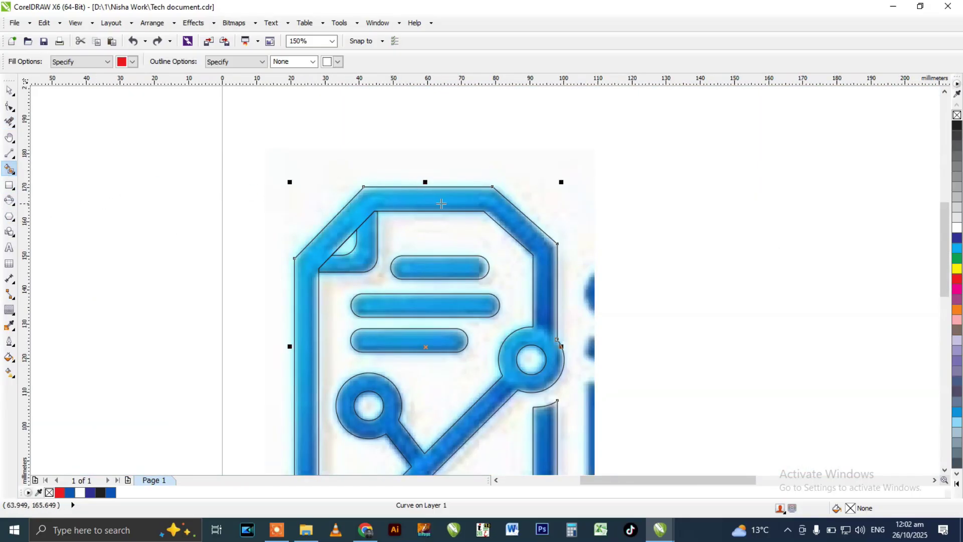
click(429, 199)
scroll(423, 207, down, 2)
scroll(424, 207, up, 2)
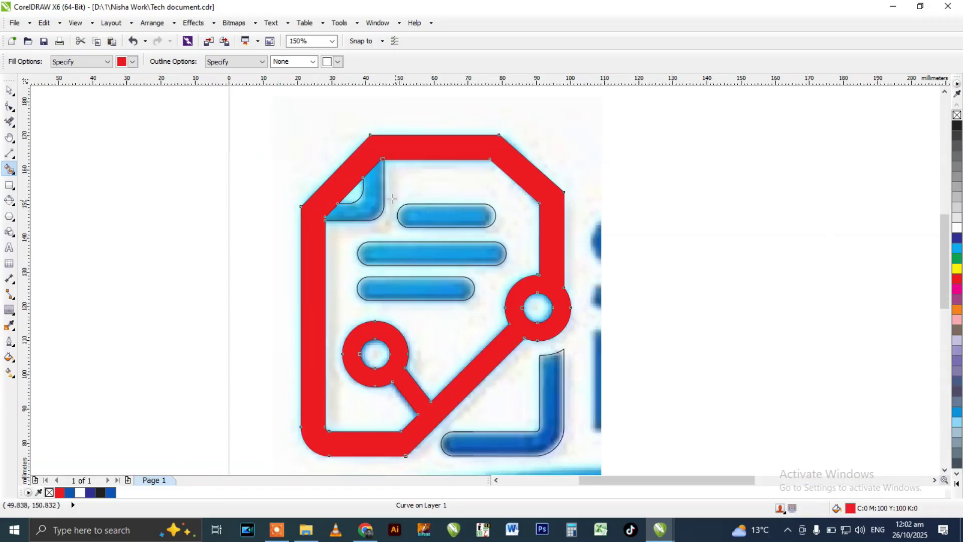
click(430, 213)
click(428, 257)
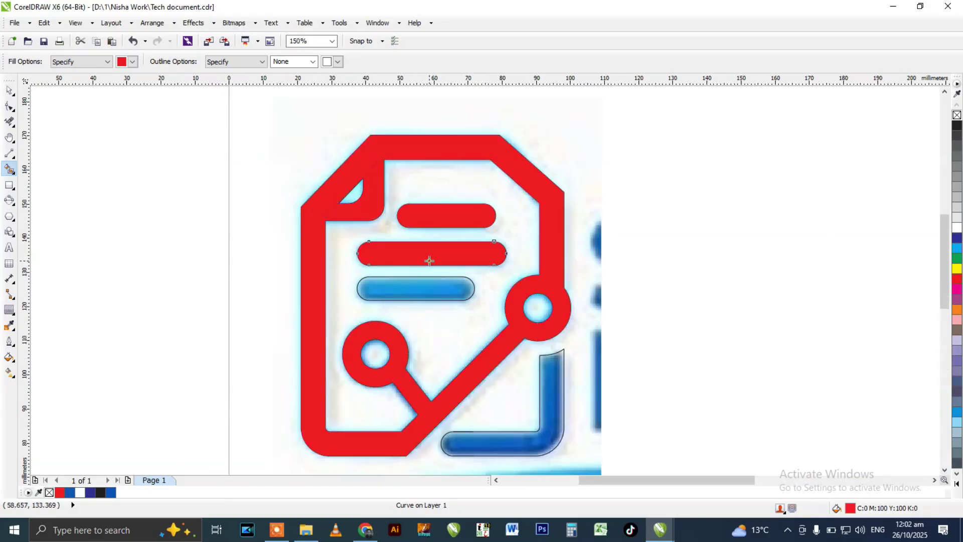
click(424, 283)
click(552, 385)
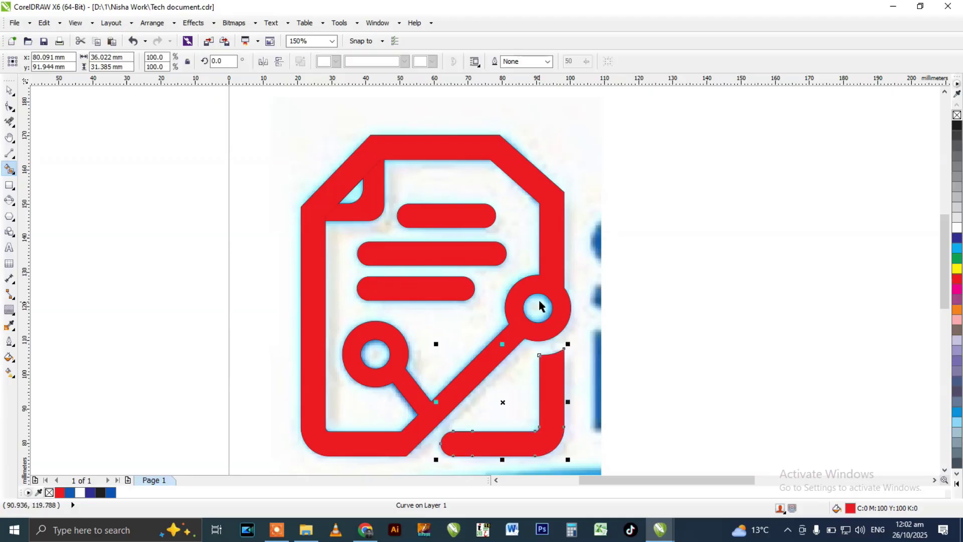
- Select the whole traced icon and place a copy of it on the blank page area to the right of the reference image
key(space)
scroll(511, 197, down, 2)
drag(323, 147, 534, 342)
drag(521, 186, 701, 195)
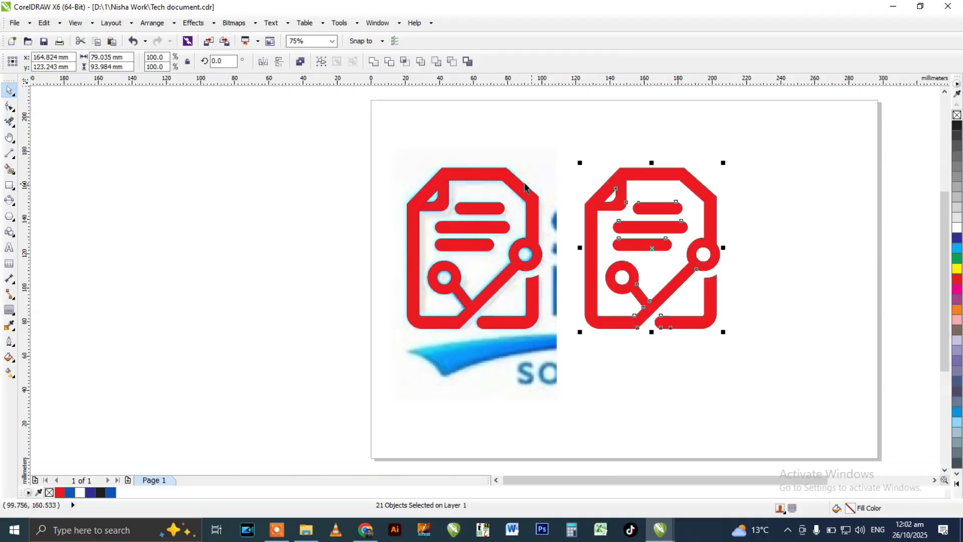
click(346, 121)
key(z)
drag(387, 156, 732, 342)
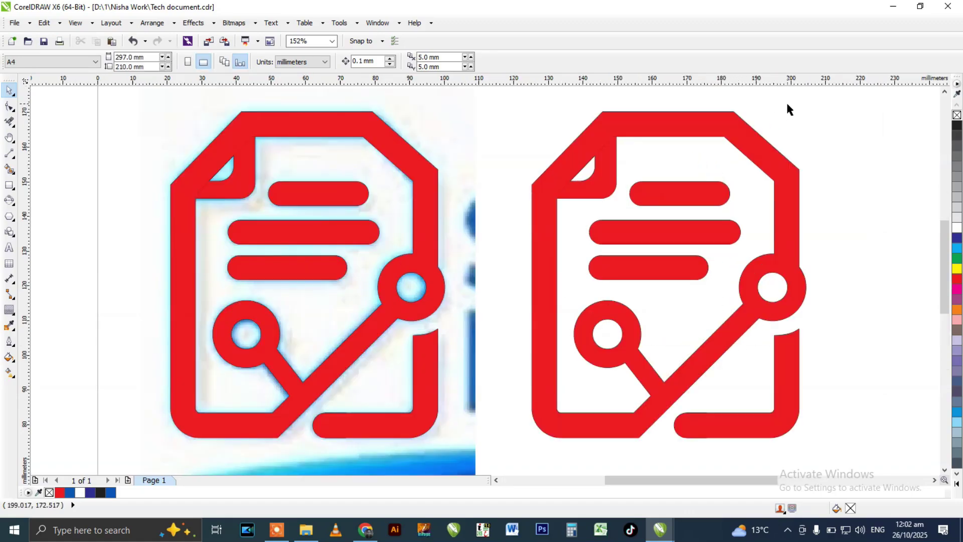
scroll(779, 121, up, 2)
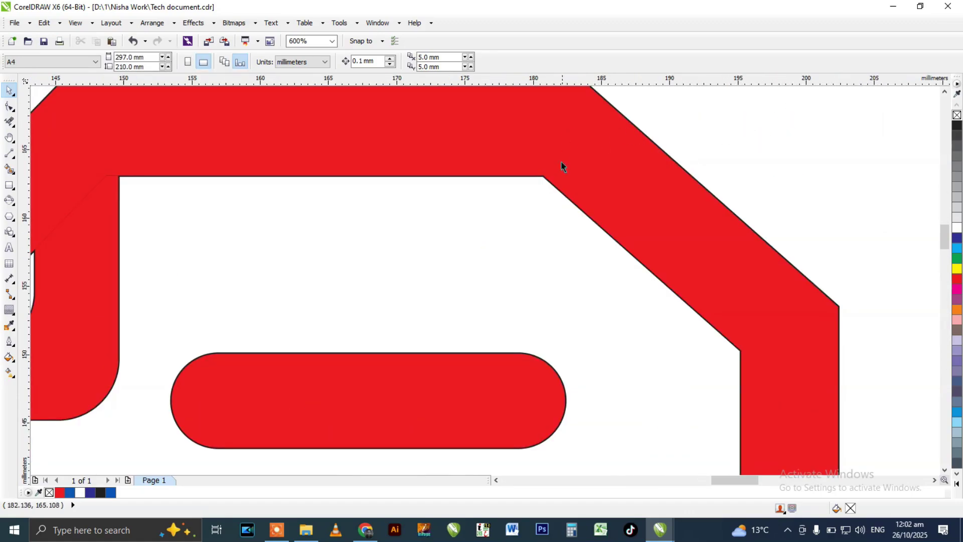
scroll(517, 184, down, 2)
scroll(555, 189, up, 2)
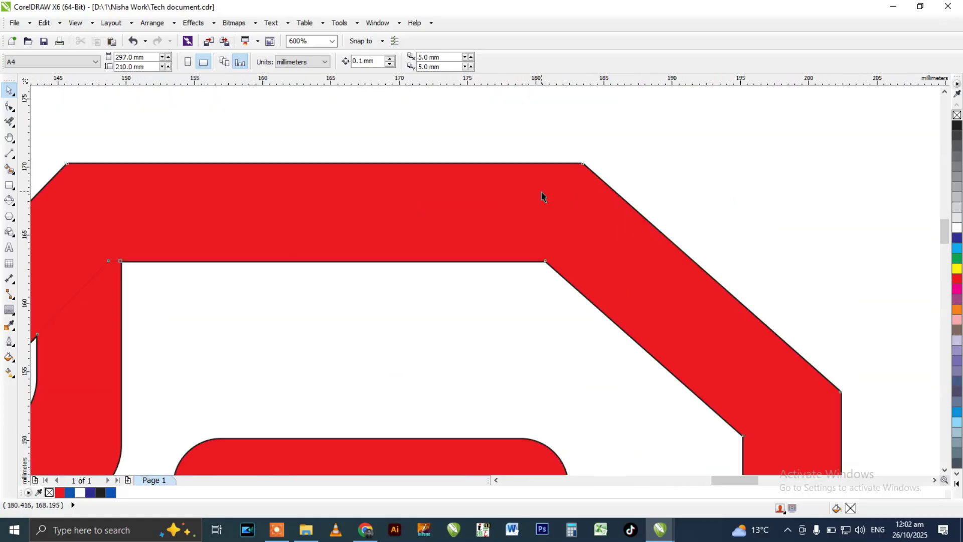
click(561, 166)
scroll(562, 166, down, 1)
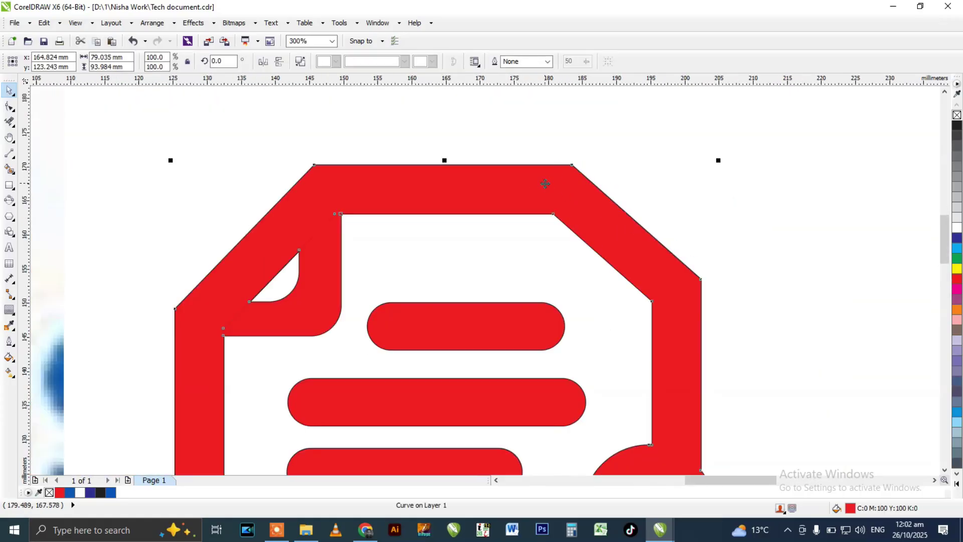
key(Delete)
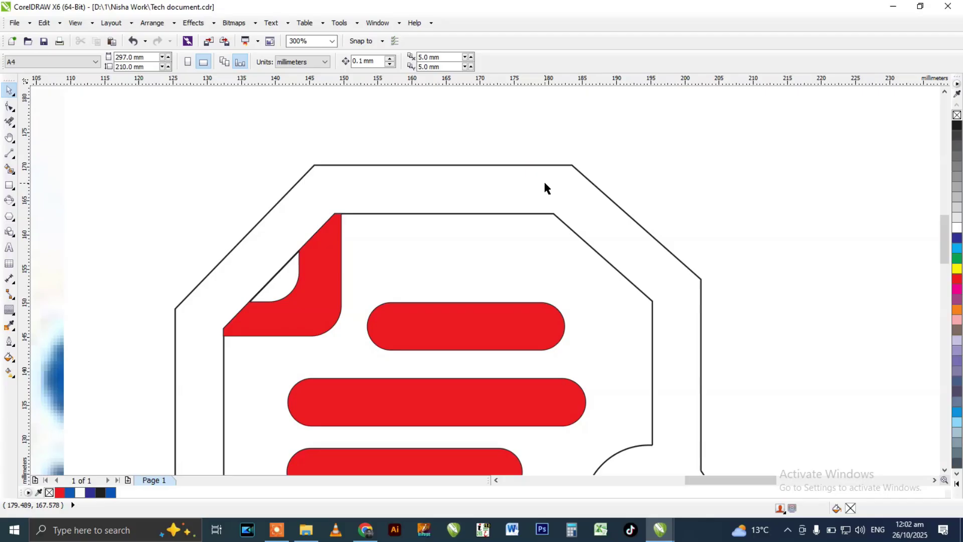
key(ctrl+z)
- Delete the black outer outline curve around the copied icon's frame, keeping the red fill
click(546, 184)
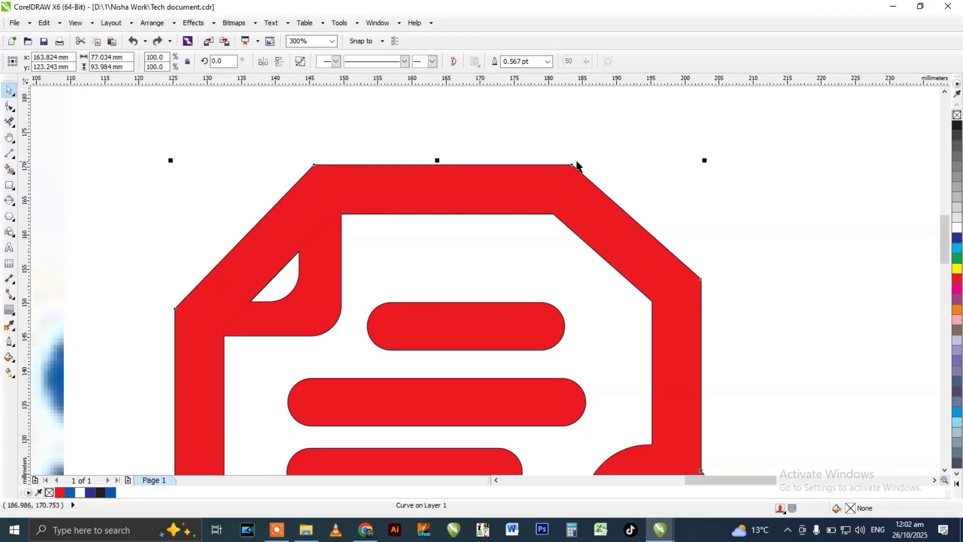
scroll(574, 166, up, 1)
scroll(573, 173, down, 1)
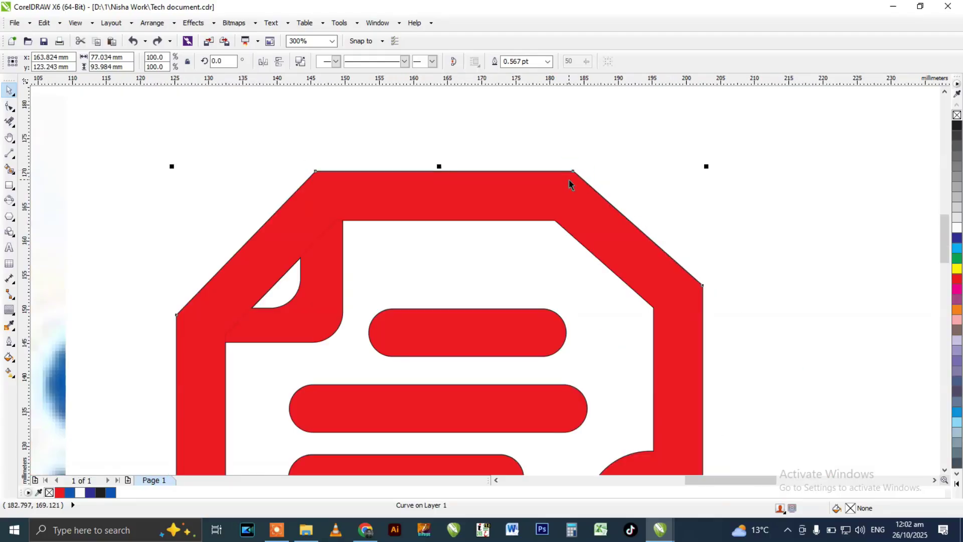
key(Delete)
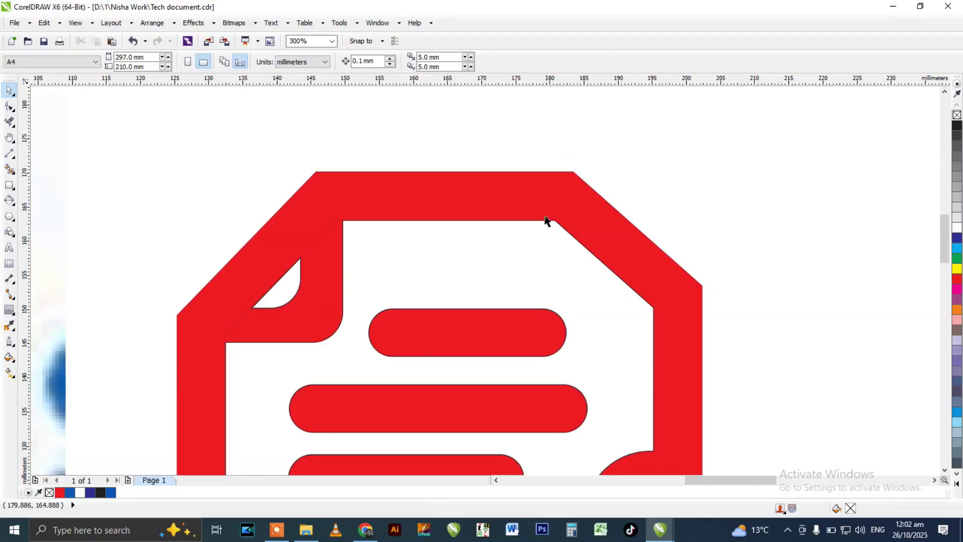
scroll(539, 224, up, 2)
scroll(539, 223, up, 4)
click(571, 191)
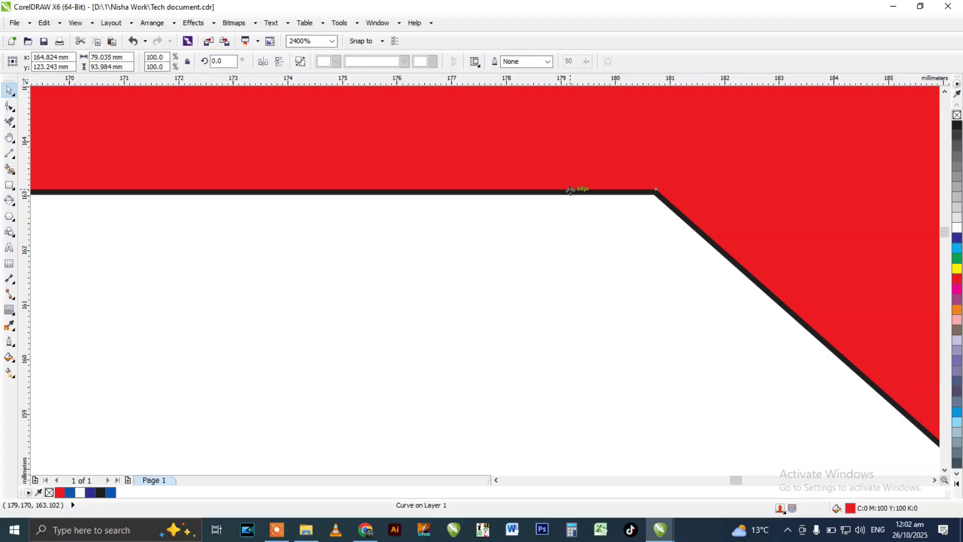
key(Delete)
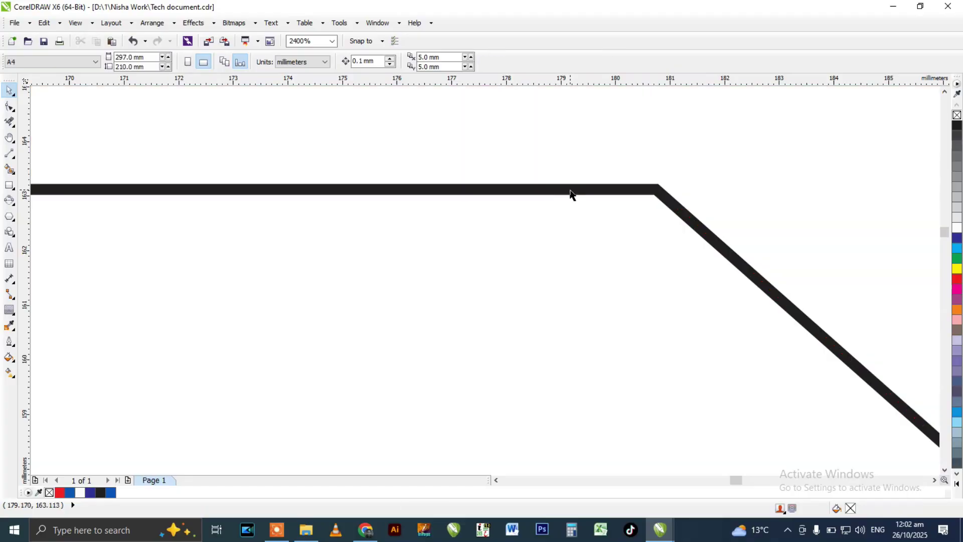
key(ctrl+z)
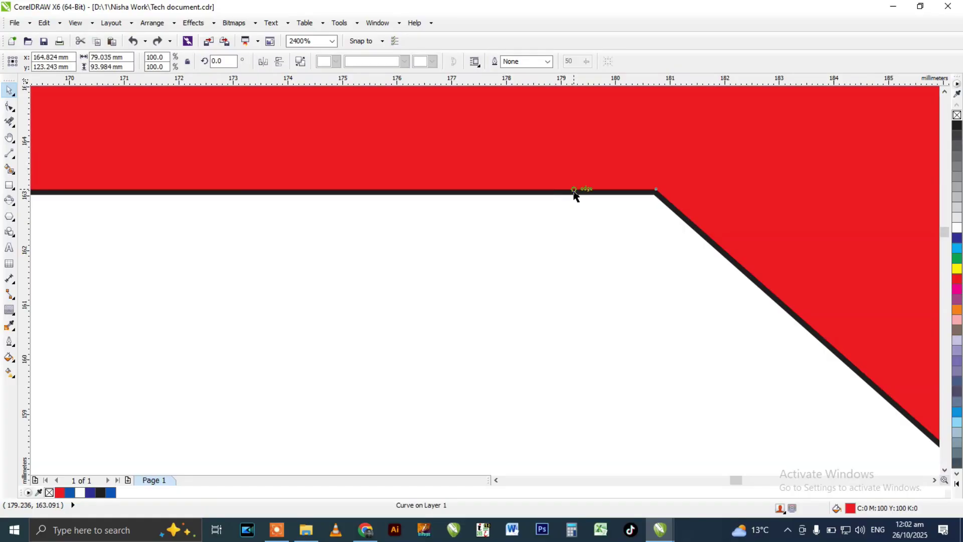
- Delete the black inner outline curve along the inside edge of the copied frame
scroll(573, 191, down, 4)
click(570, 187)
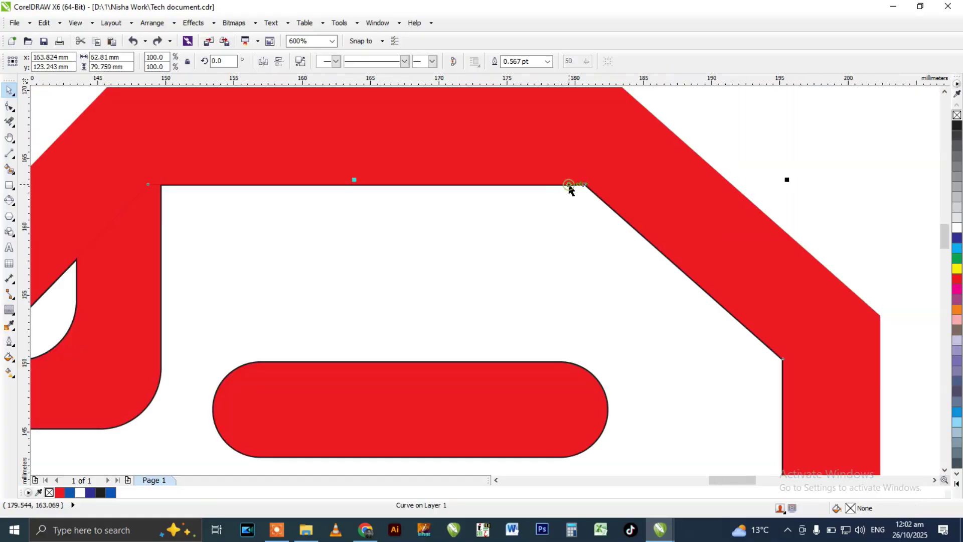
scroll(620, 188, down, 2)
key(Escape)
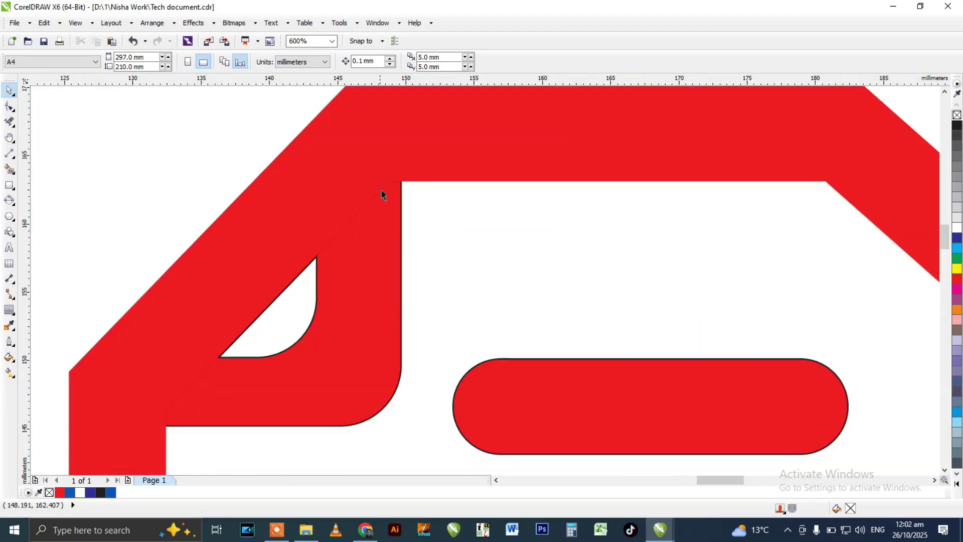
scroll(384, 194, up, 2)
drag(386, 224, 481, 166)
key(ctrl+z)
scroll(456, 204, down, 2)
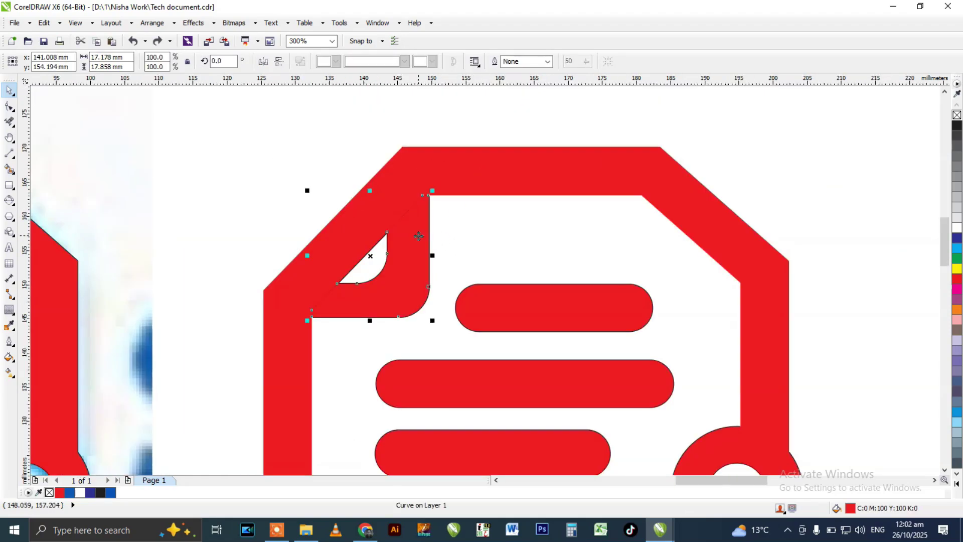
- Delete the black outlines of the copied folded corner and its inner triangle
click(417, 235)
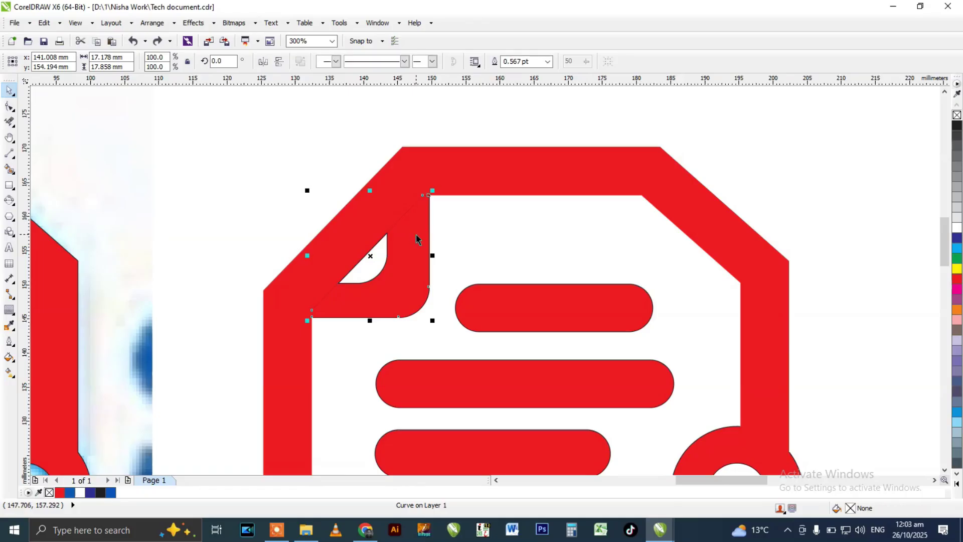
scroll(381, 252, up, 2)
click(385, 256)
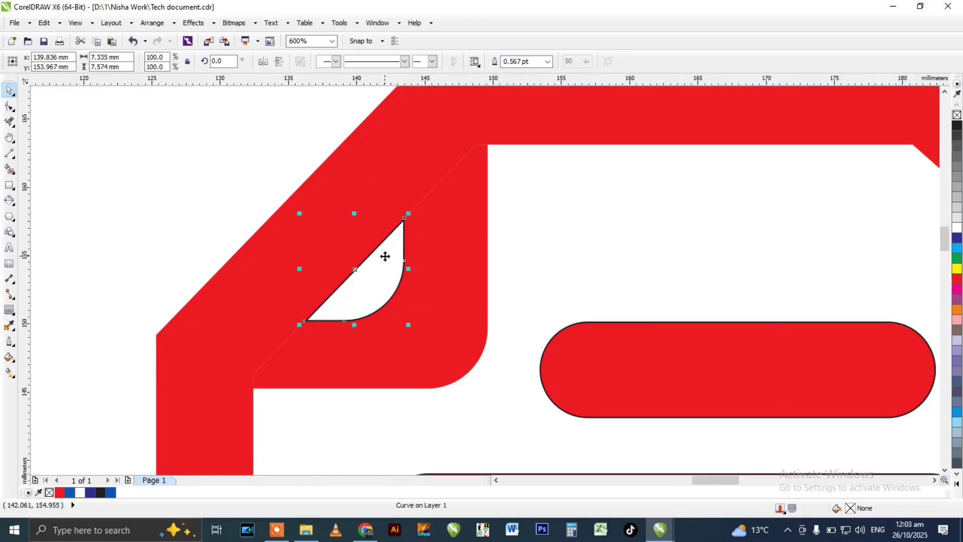
click(384, 248)
scroll(410, 187, down, 2)
click(657, 277)
scroll(657, 276, up, 2)
drag(657, 277, 634, 203)
key(ctrl+z)
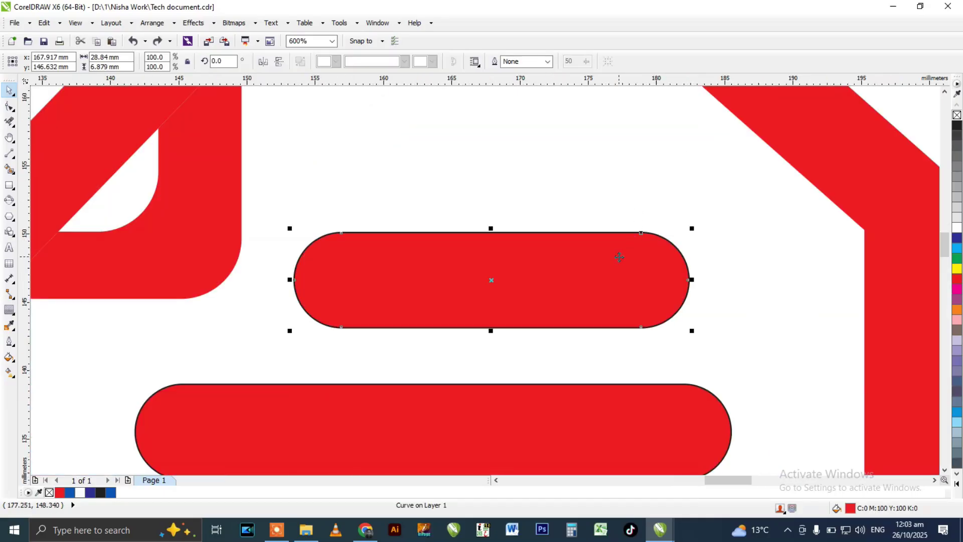
key(ctrl+z)
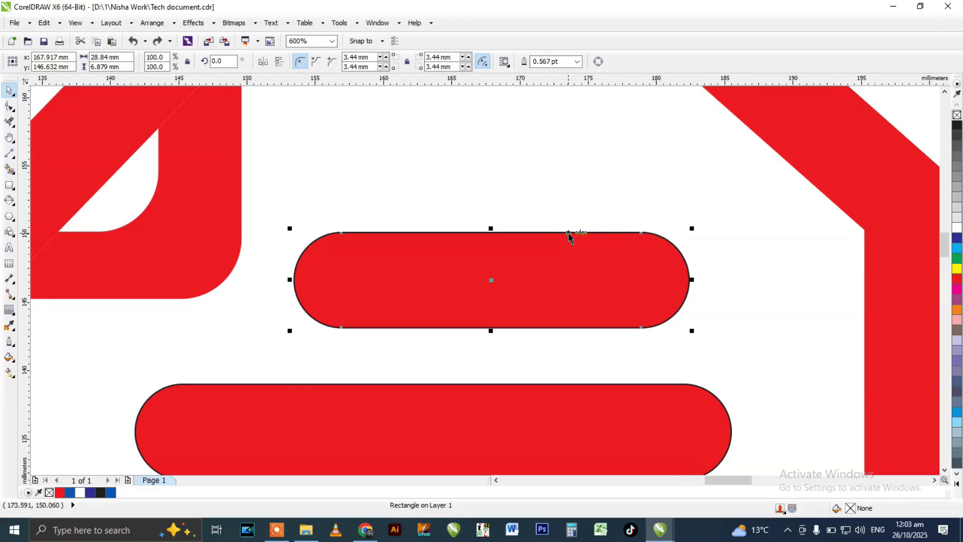
- Delete the black outlines around the copied icon's three rounded text bars
drag(568, 232, 568, 233)
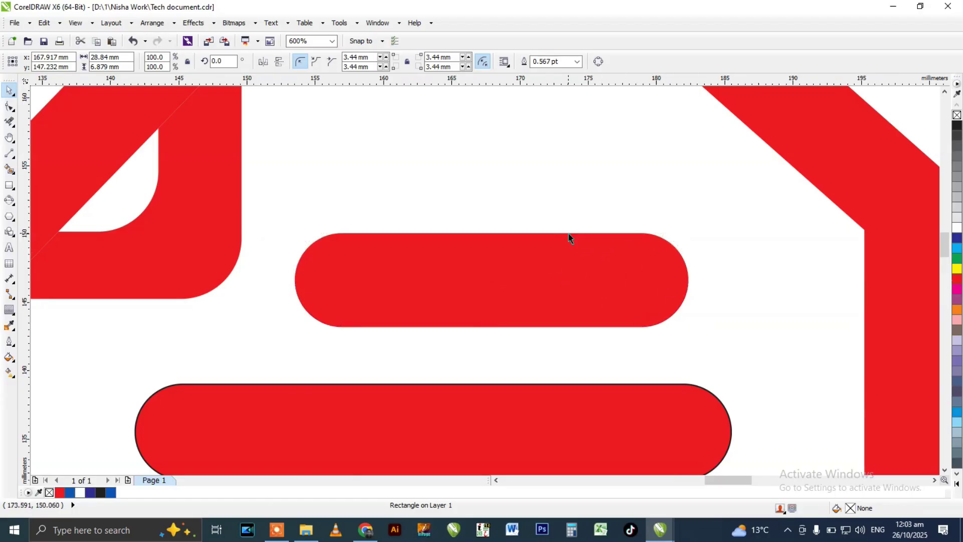
key(Escape)
scroll(526, 226, down, 2)
click(544, 292)
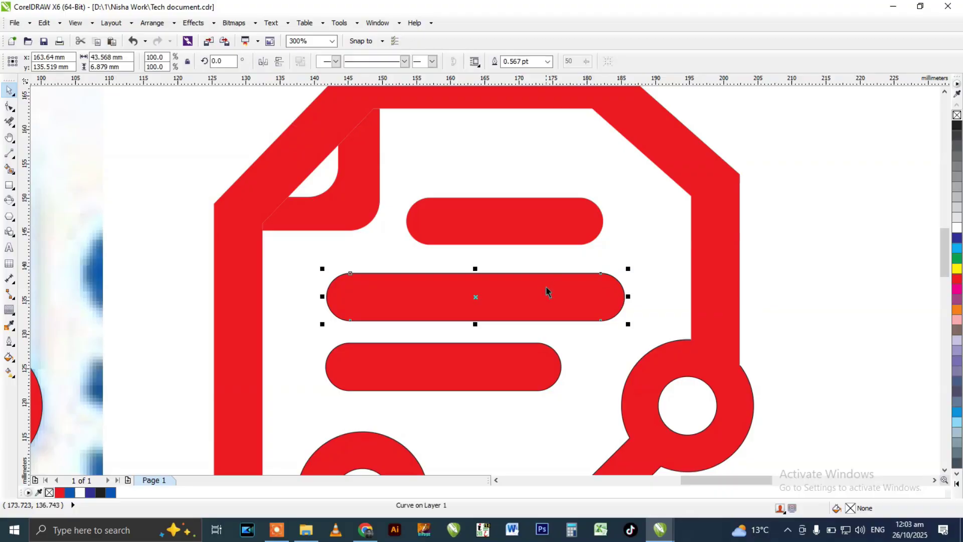
key(Escape)
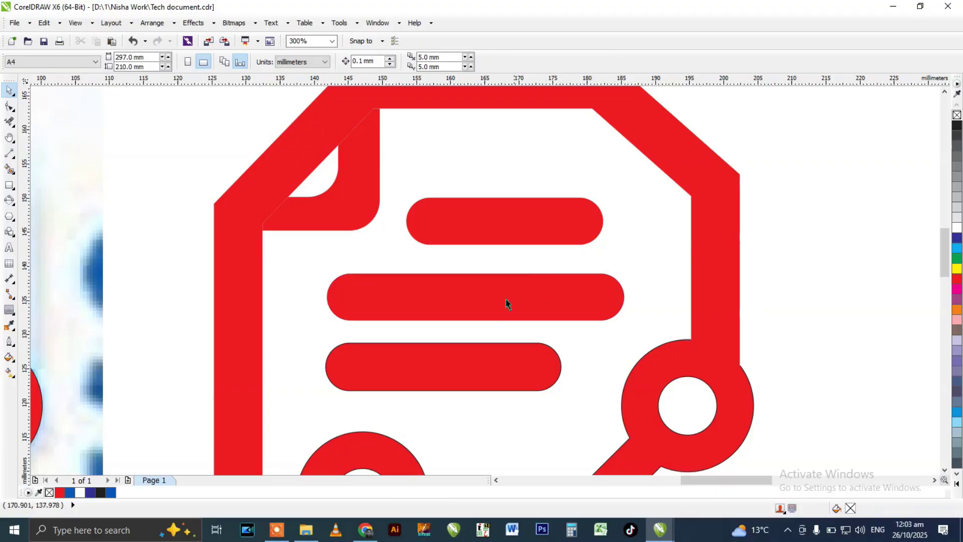
click(498, 353)
key(Escape)
- Delete the black outlines of the copied icon's lower ring and its short connector
scroll(501, 254, down, 2)
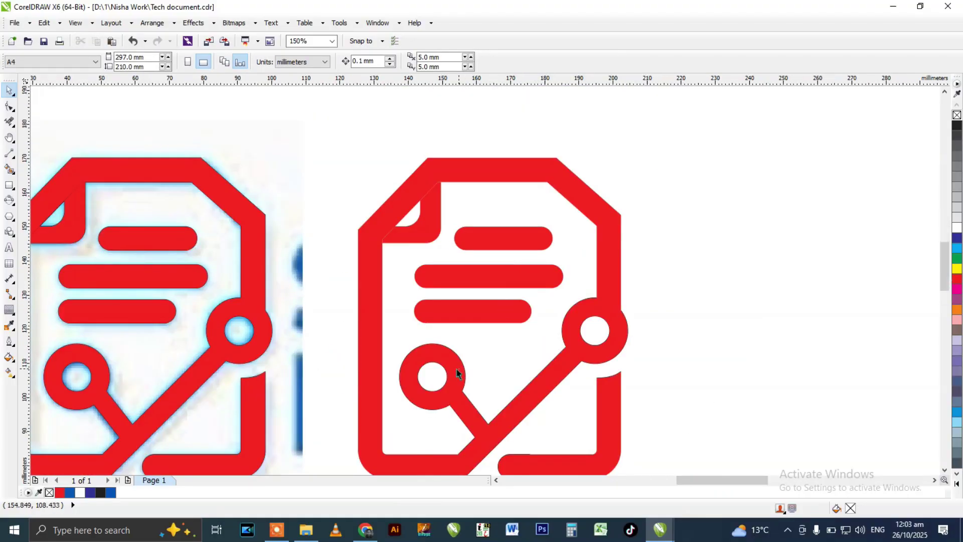
scroll(459, 374, up, 2)
click(459, 374)
key(Escape)
scroll(480, 276, down, 2)
click(483, 365)
scroll(484, 366, up, 2)
drag(541, 291, 415, 429)
key(Escape)
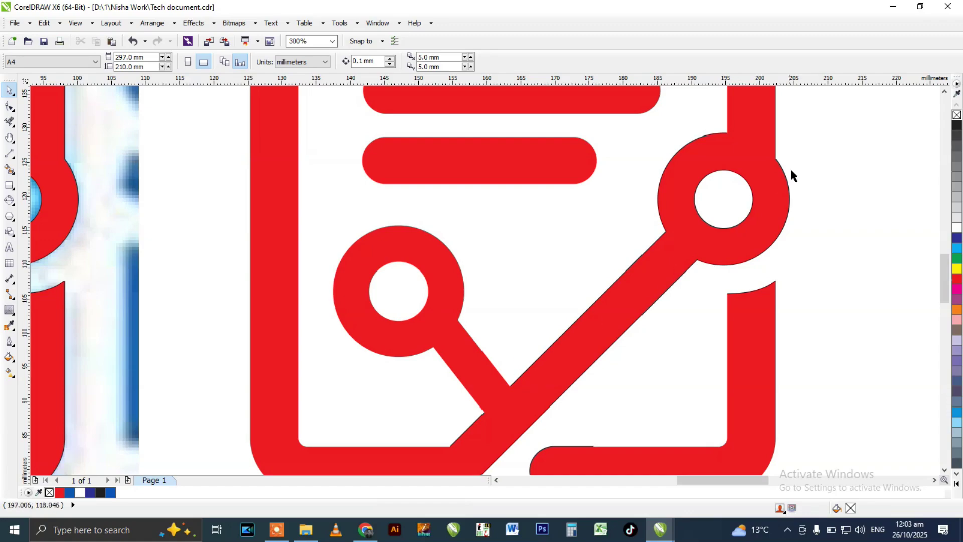
- Delete the black outlines of the upper ring and the curved cut line above the lower-right bracket in the copy
click(728, 182)
key(Escape)
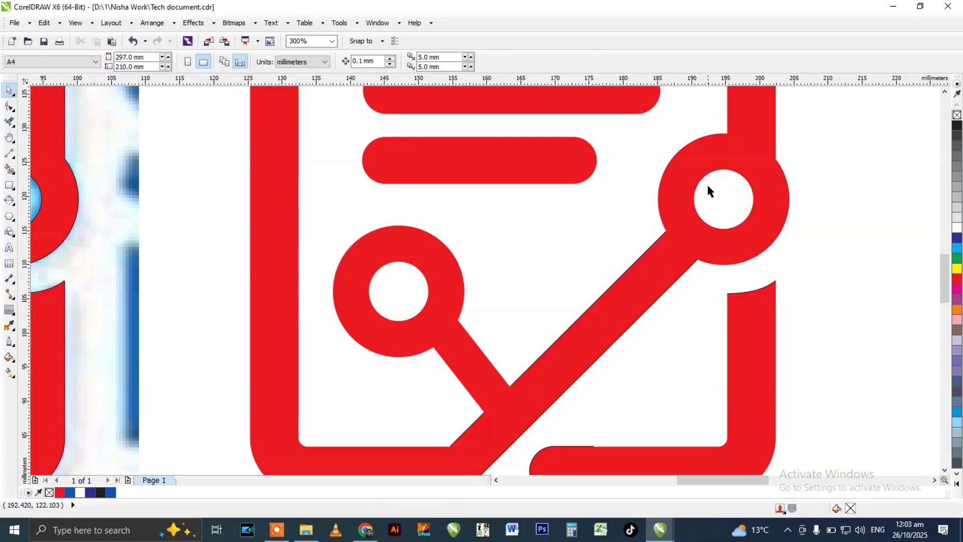
scroll(771, 292, up, 2)
click(755, 316)
scroll(755, 314, down, 2)
drag(773, 222, 666, 291)
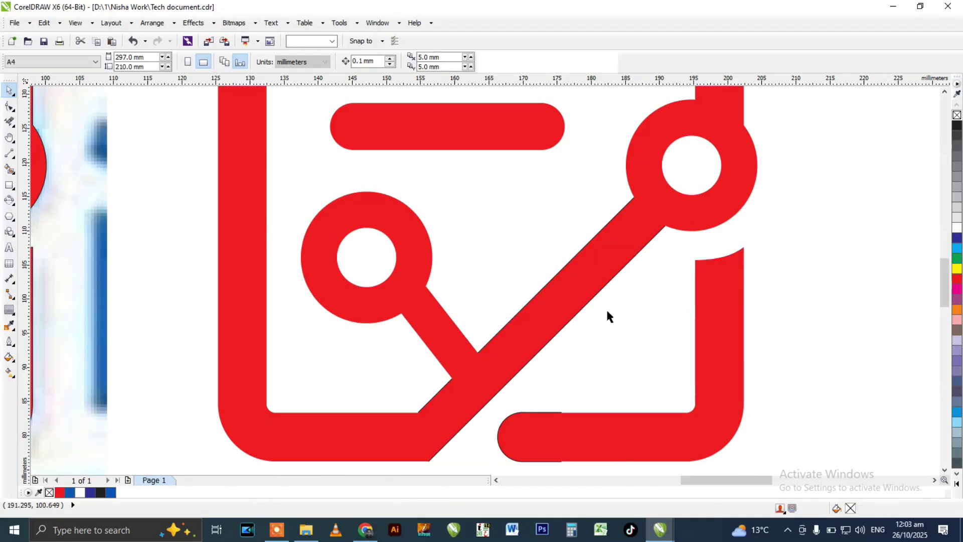
- Delete the black outline around the rounded end of the copied lower-right bracket
scroll(613, 328, up, 1)
scroll(613, 329, down, 1)
drag(567, 392, 535, 410)
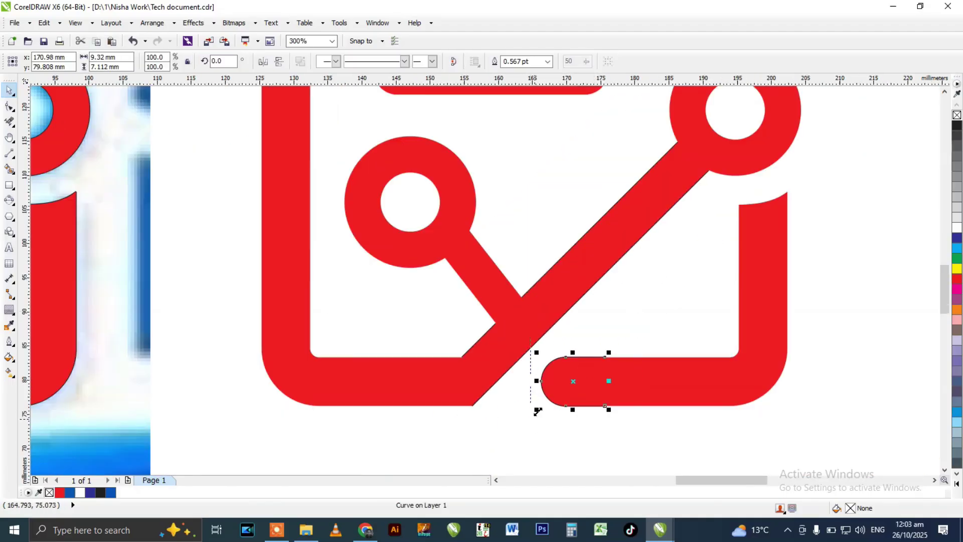
key(Escape)
scroll(533, 333, up, 2)
click(576, 316)
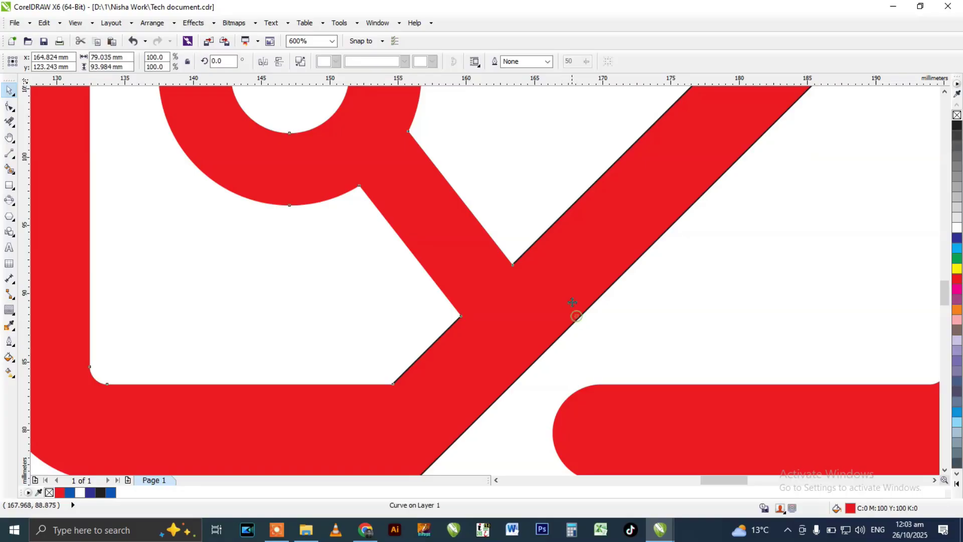
scroll(566, 272, down, 4)
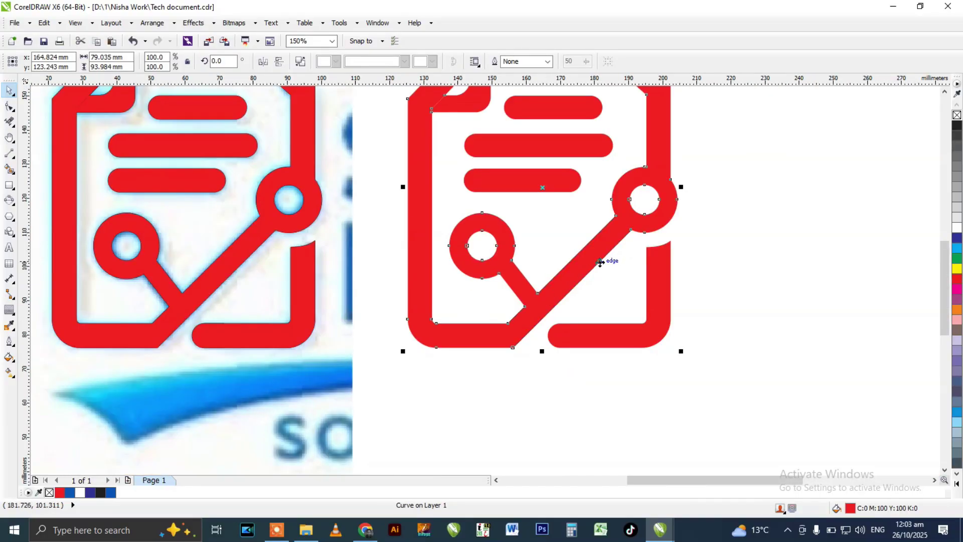
key(Delete)
key(ctrl+z)
- Delete the remaining black outline segments along the copied icon's long diagonal connector
drag(714, 204, 506, 355)
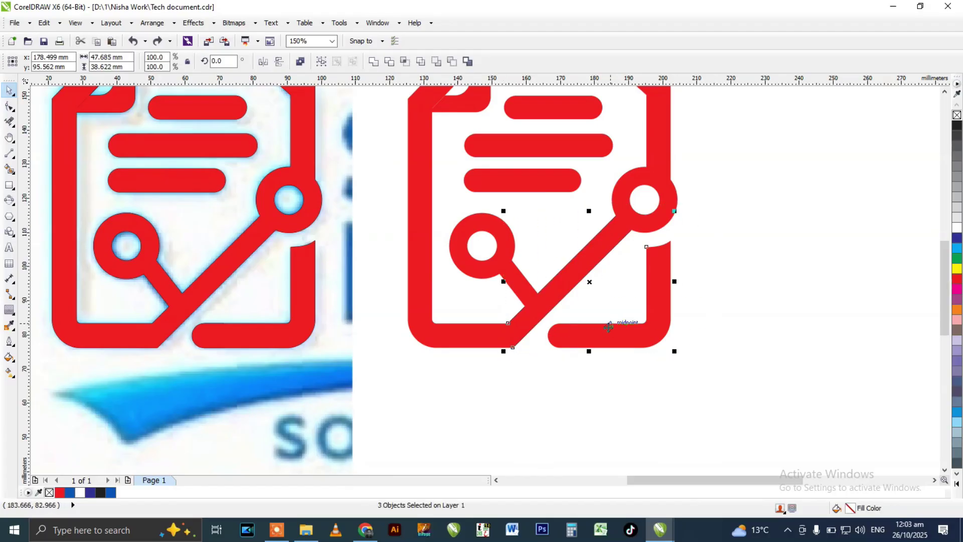
key(Delete)
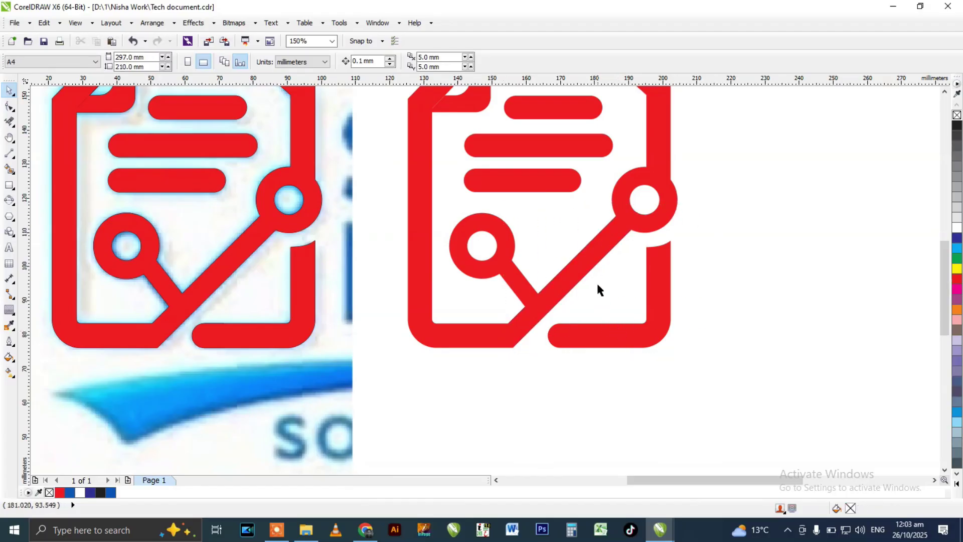
- Try to weld the shapes of the copied icon, and undo back to before the diagonal connector's outline segments were deleted
scroll(617, 316, down, 3)
scroll(658, 243, up, 2)
drag(693, 205, 512, 400)
click(374, 61)
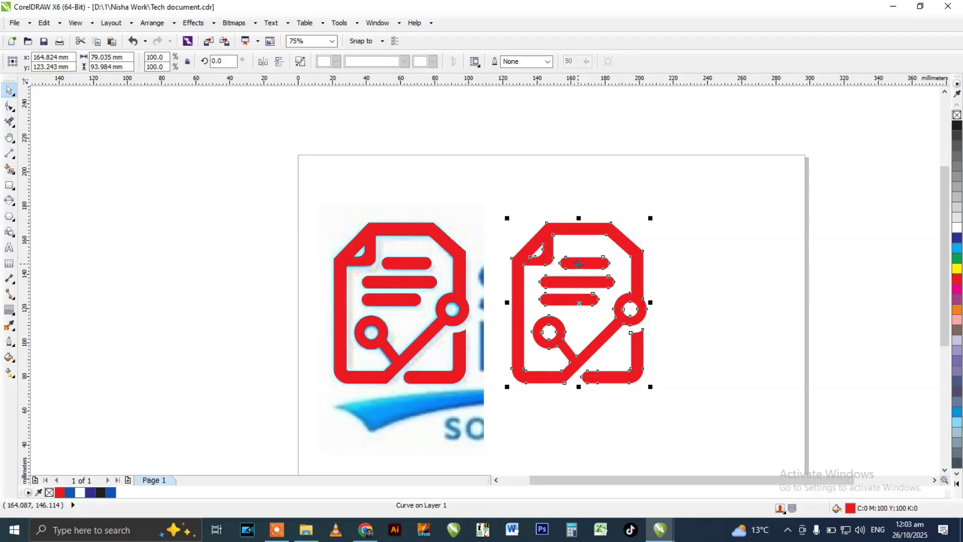
key(ctrl+z)
key(ctrl+z)
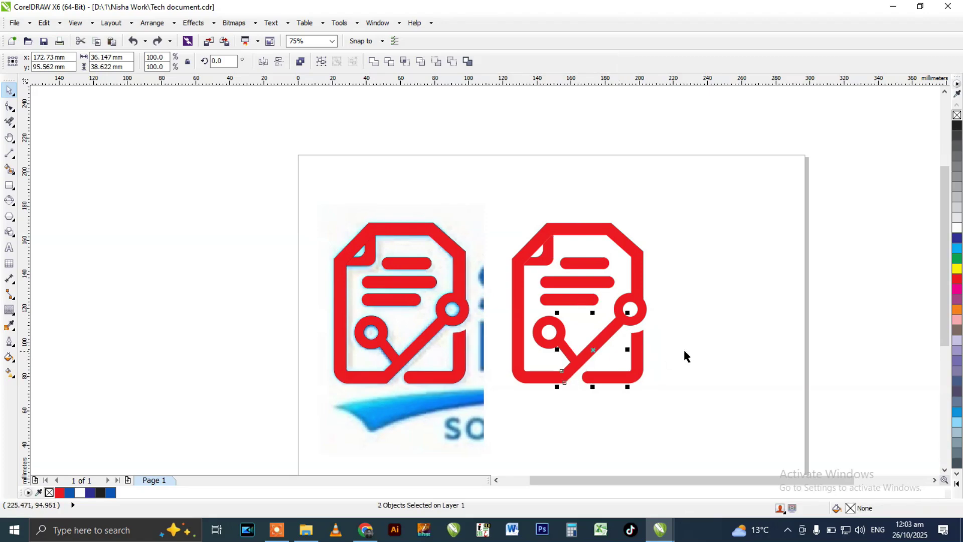
- Try to weld the icon copy together with its restored diagonal outline segments, and undo the weld
scroll(597, 335, up, 2)
scroll(597, 336, up, 1)
click(629, 272)
scroll(750, 185, down, 3)
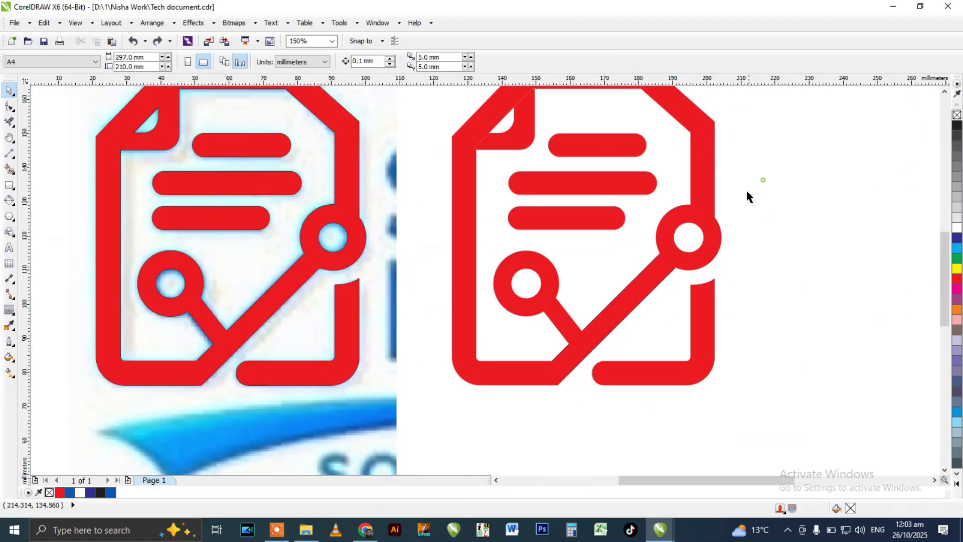
drag(789, 142, 556, 353)
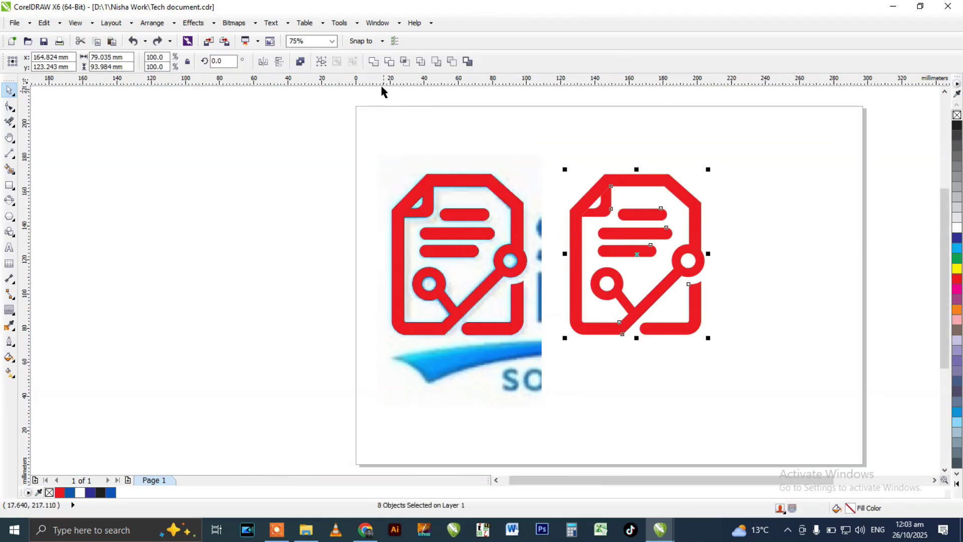
click(374, 63)
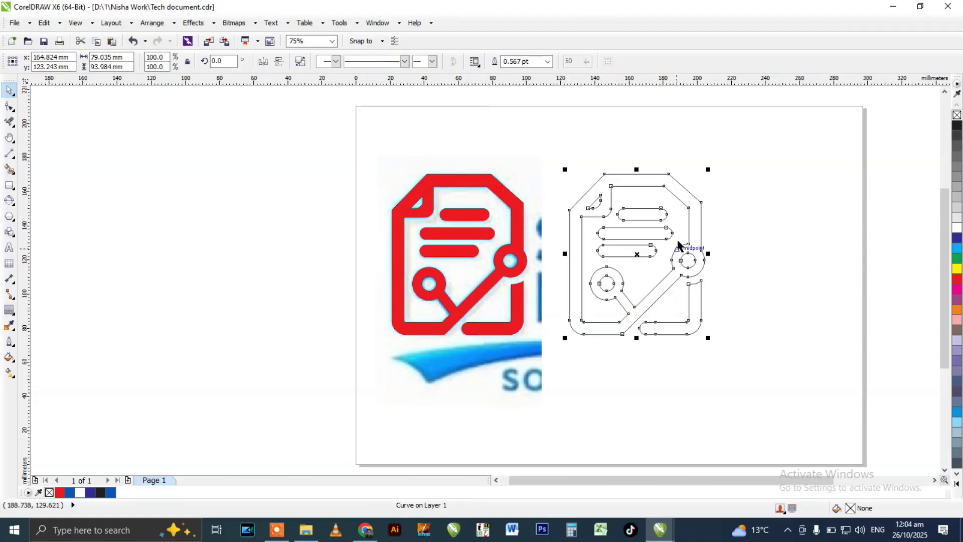
drag(677, 246, 677, 238)
key(ctrl+z)
- Delete the thin black outline segments along both edges of the copied icon's long diagonal connector
scroll(673, 283, up, 2)
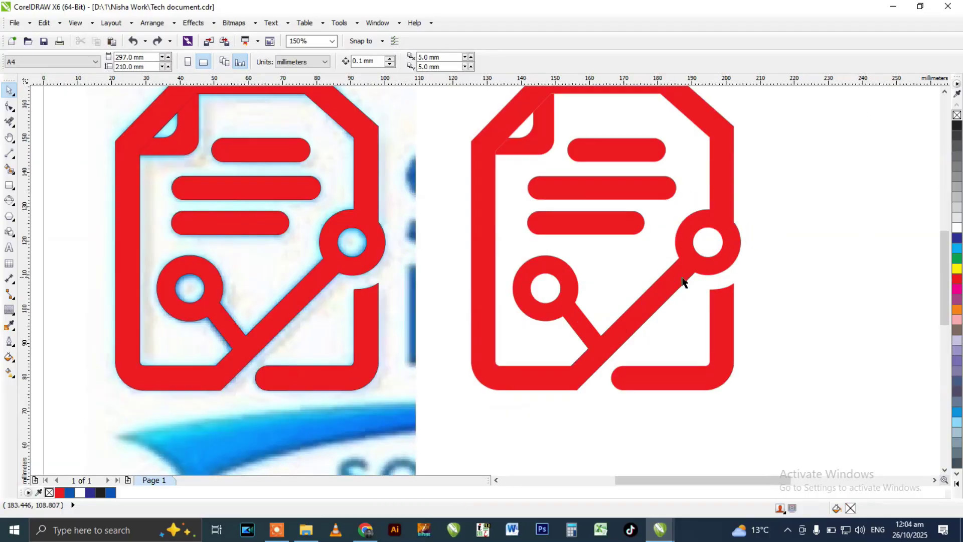
drag(756, 256, 588, 371)
click(642, 306)
scroll(667, 284, up, 4)
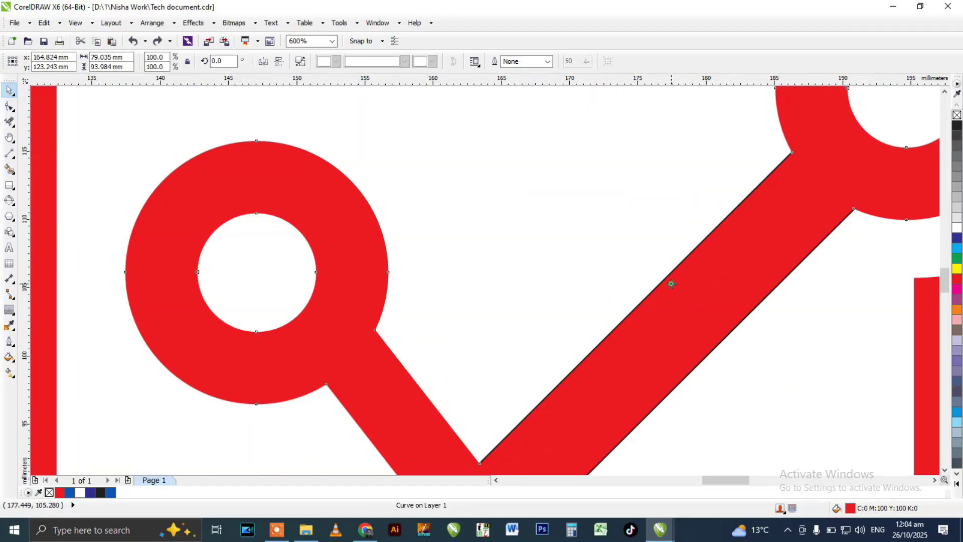
scroll(672, 284, down, 2)
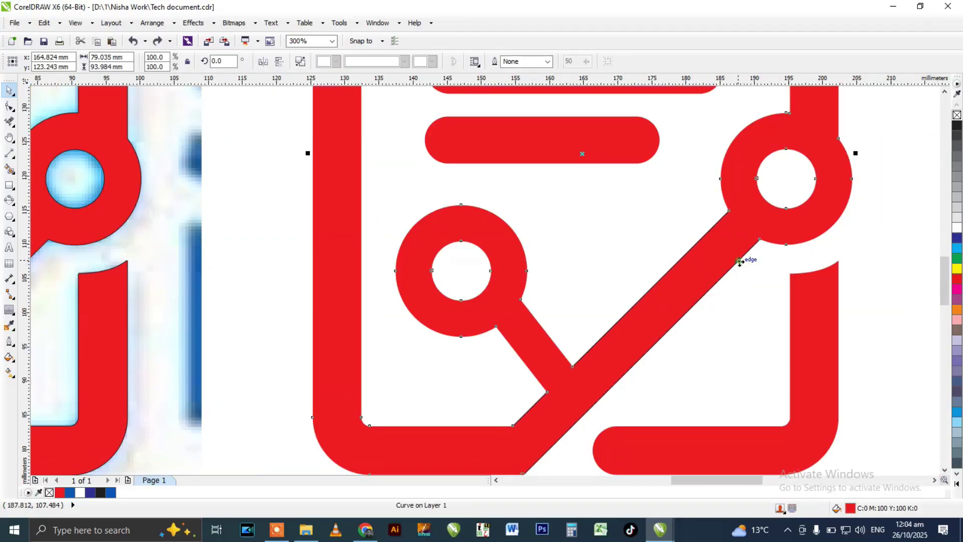
click(740, 261)
key(Escape)
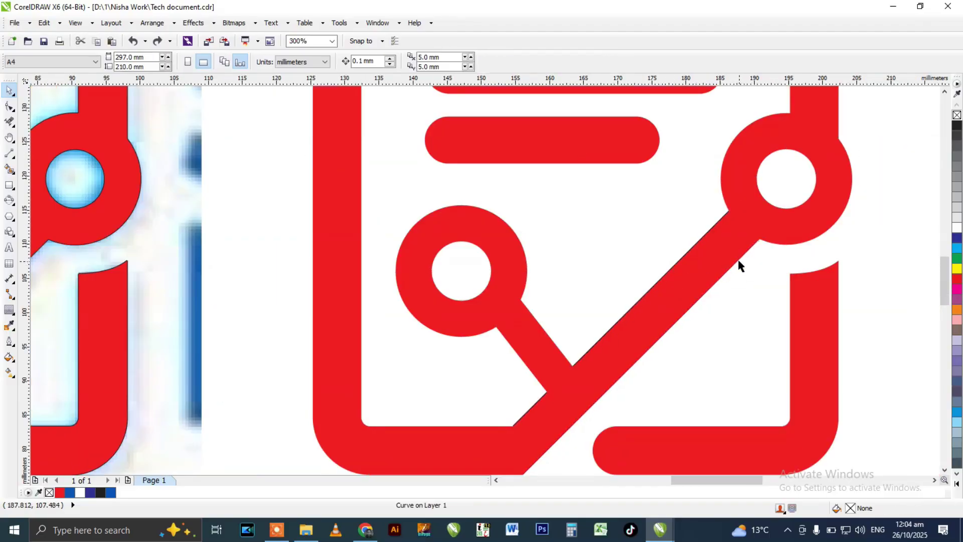
scroll(751, 200, down, 2)
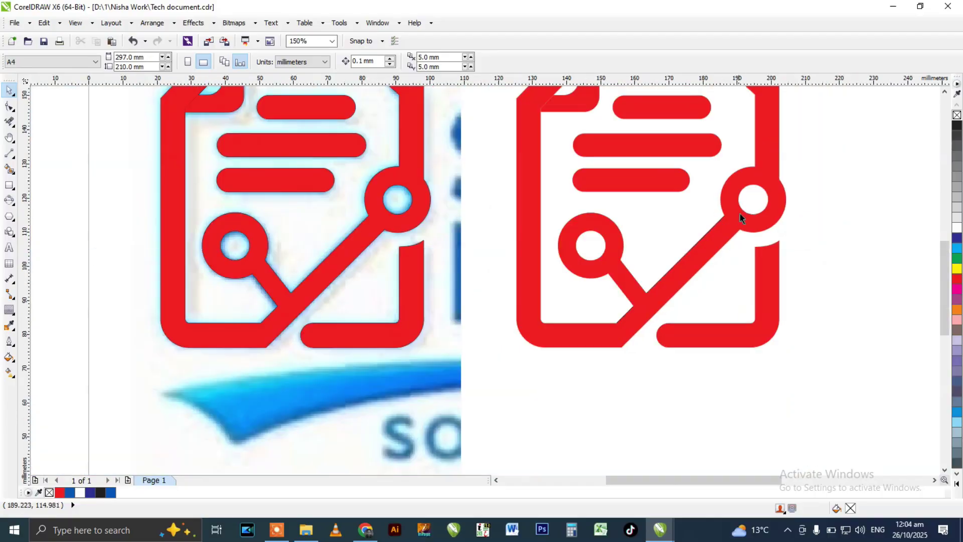
drag(785, 219, 611, 335)
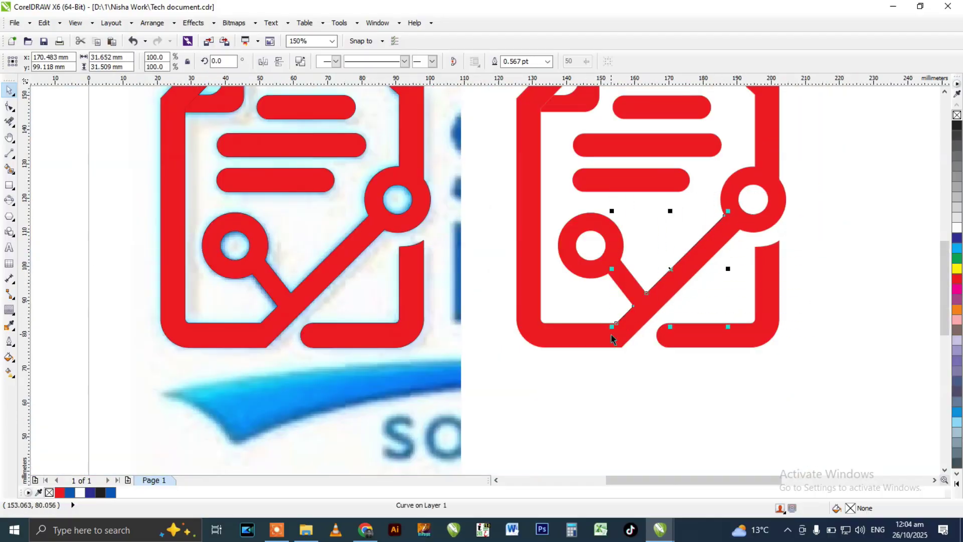
key(Escape)
- Move all pieces of the original red tracing off the reference image into the empty area beside the page
scroll(741, 242, down, 2)
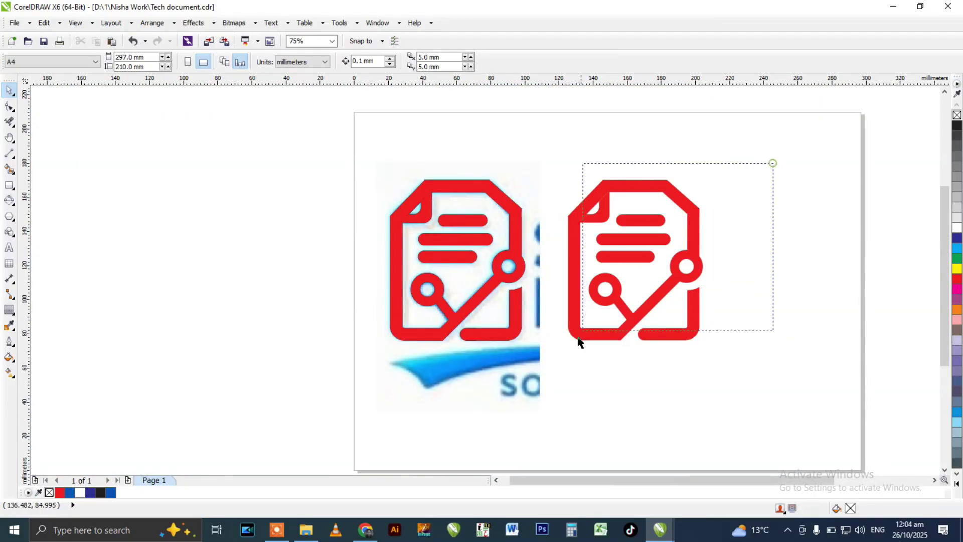
drag(579, 341, 557, 343)
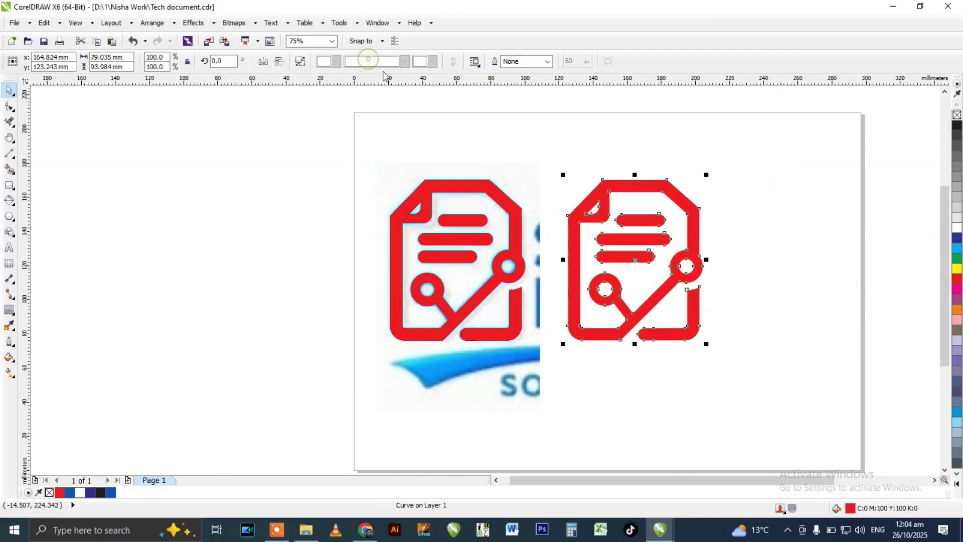
click(570, 160)
drag(299, 161, 474, 316)
drag(522, 204, 339, 204)
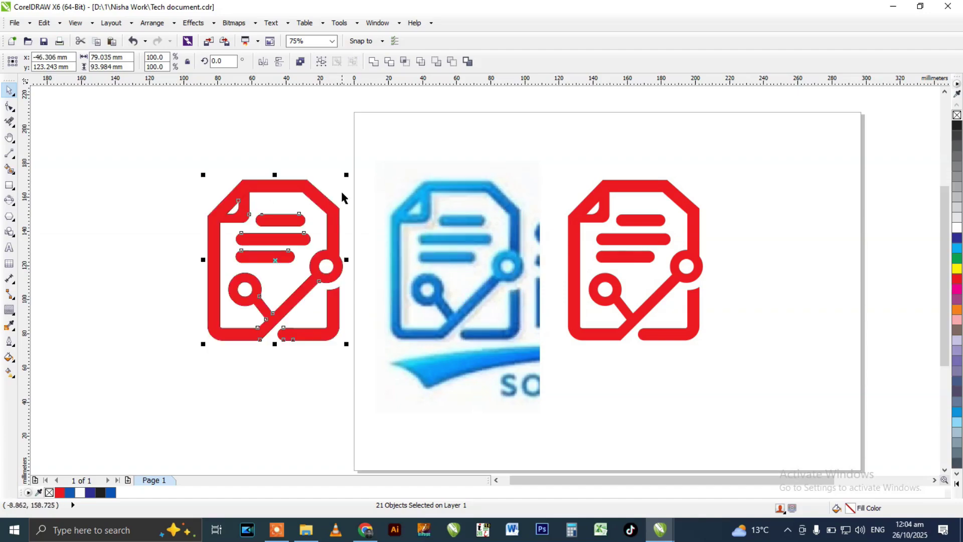
click(323, 140)
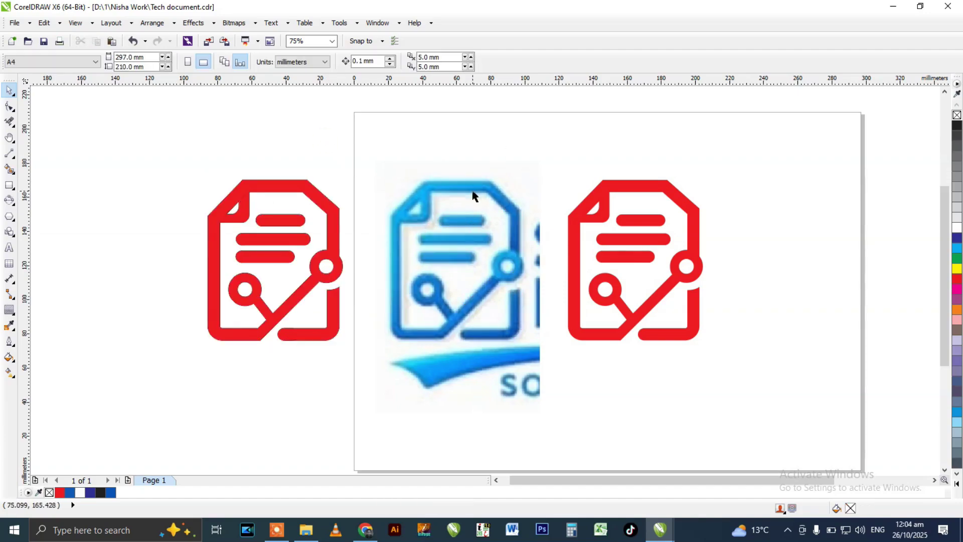
- Apply an interactive linear fill to the clean red copy of the icon
scroll(622, 199, up, 2)
scroll(502, 223, down, 2)
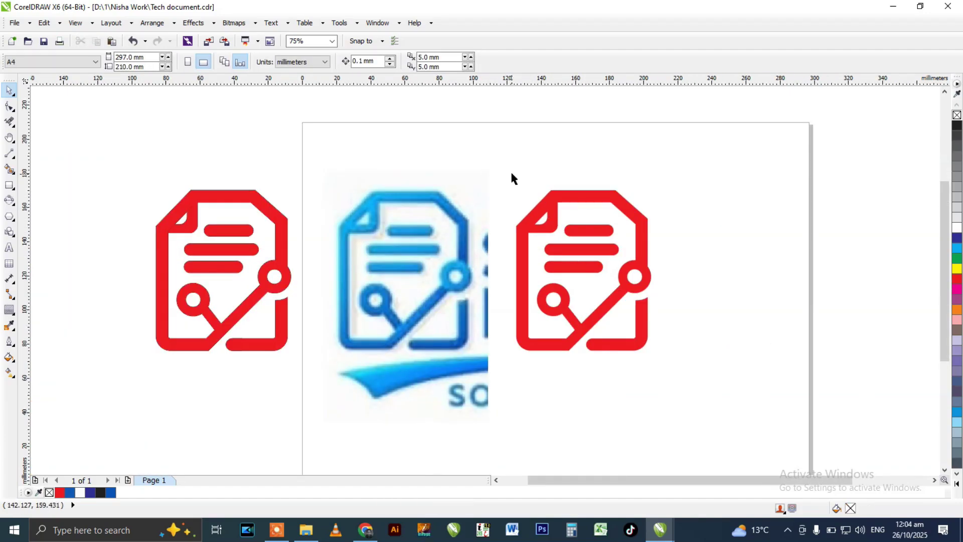
click(569, 195)
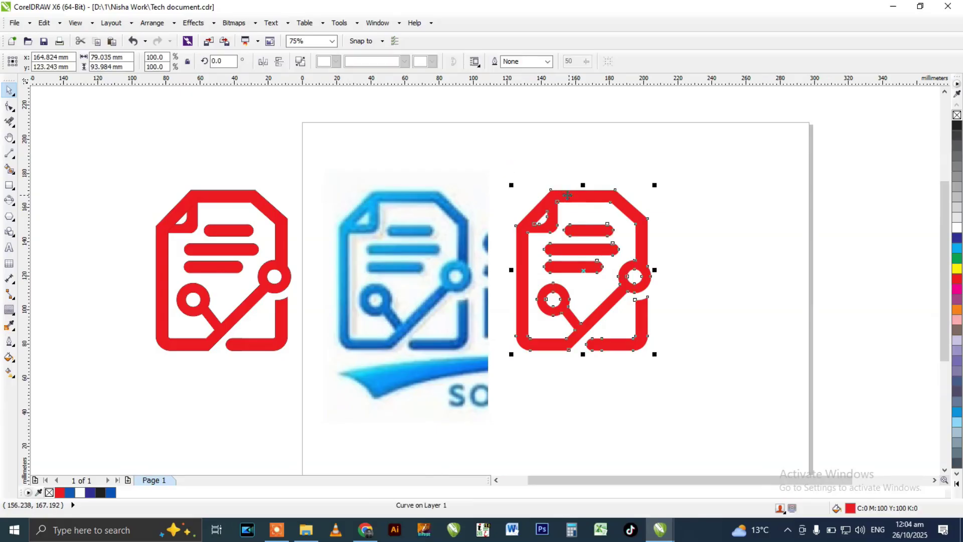
click(10, 326)
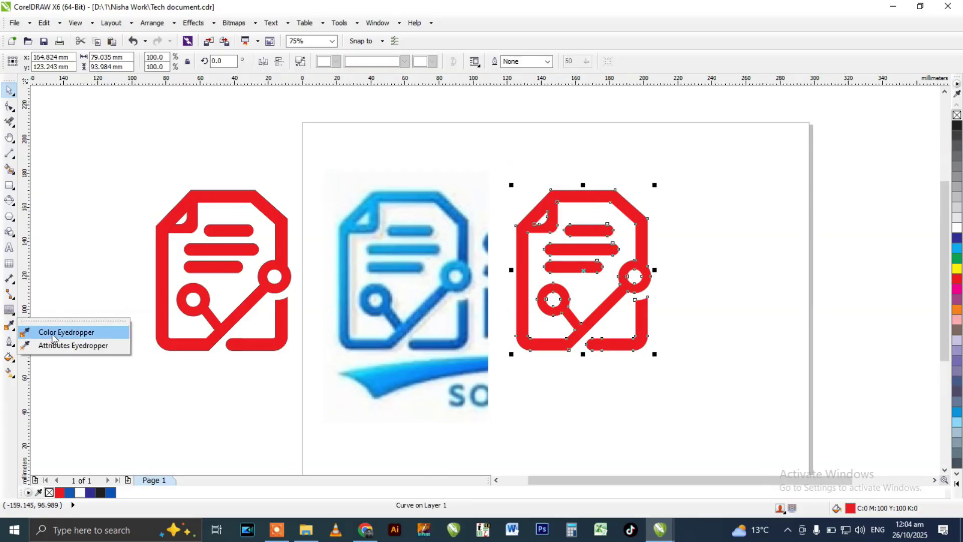
click(575, 223)
key(g)
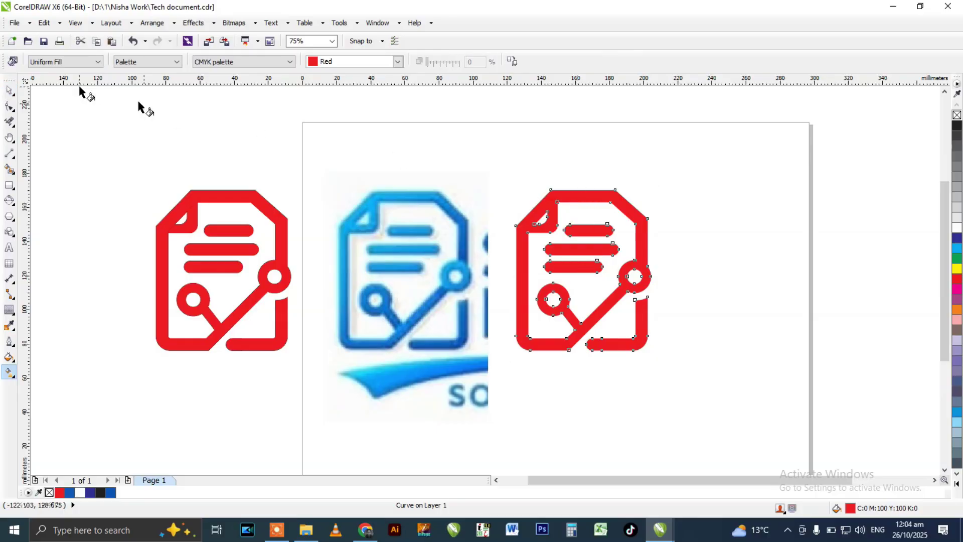
click(59, 61)
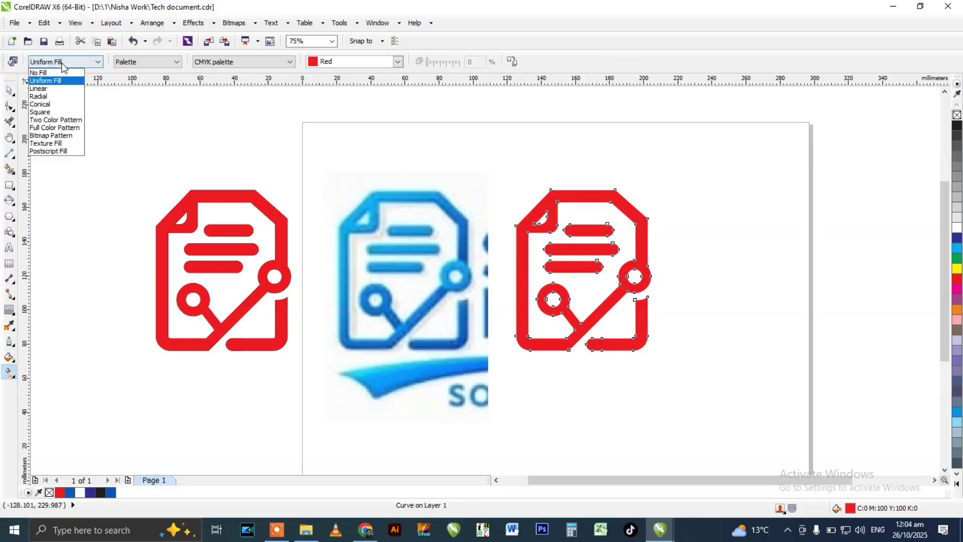
click(56, 89)
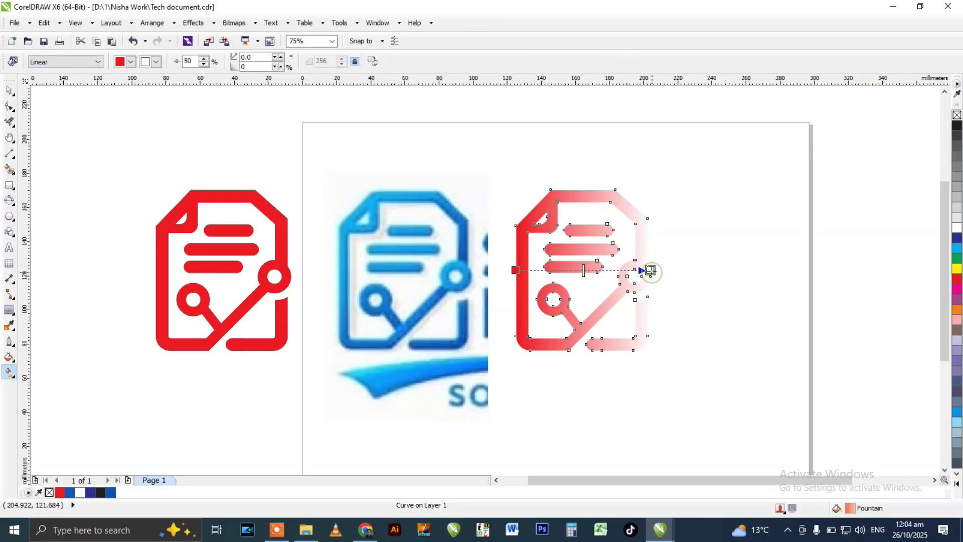
- Set the gradient's end colour to dark blue and its start colour to light blue, both sampled from the reference logo
click(156, 61)
click(145, 151)
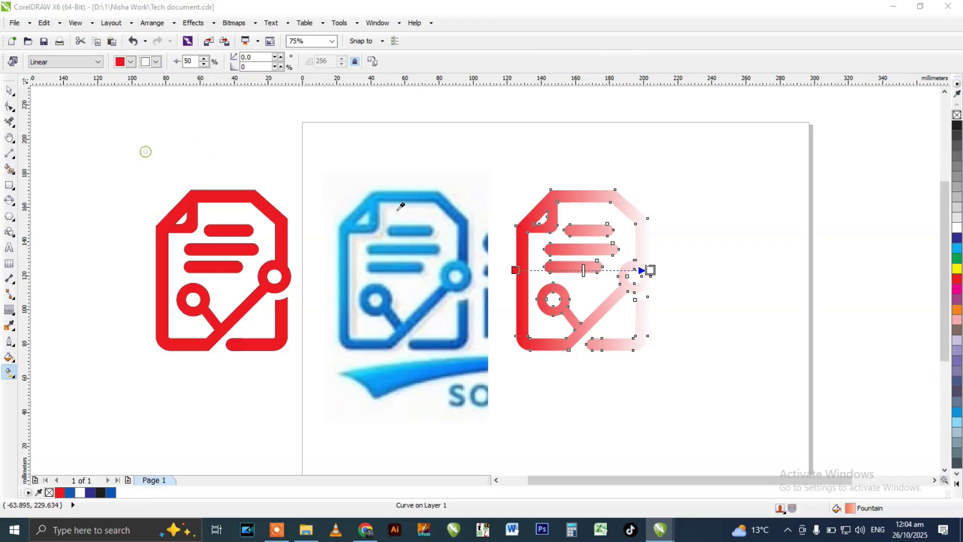
click(467, 253)
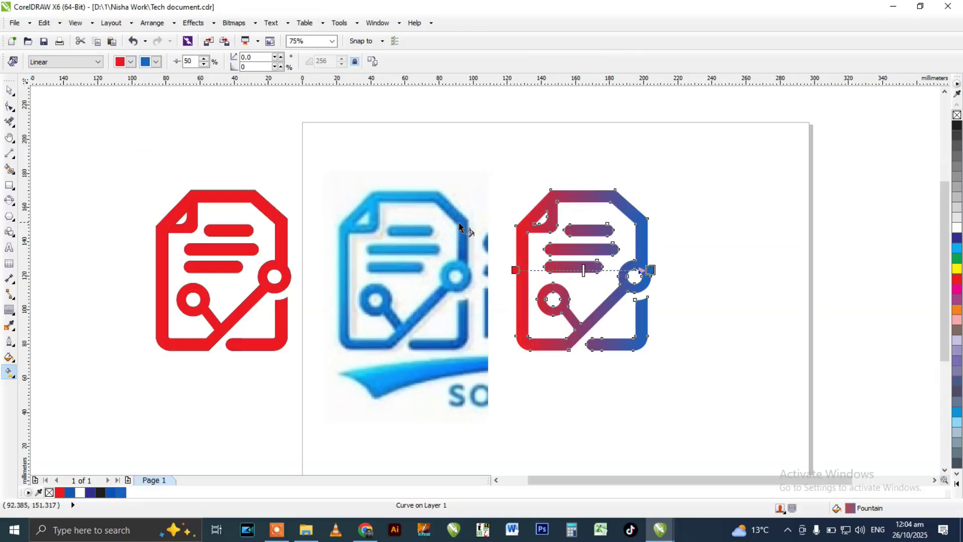
click(515, 270)
click(130, 61)
click(120, 153)
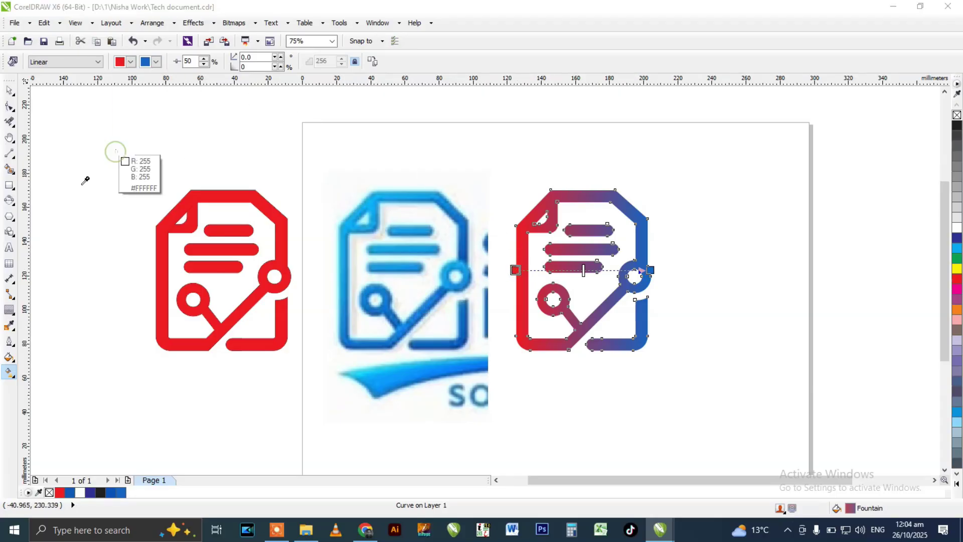
click(405, 245)
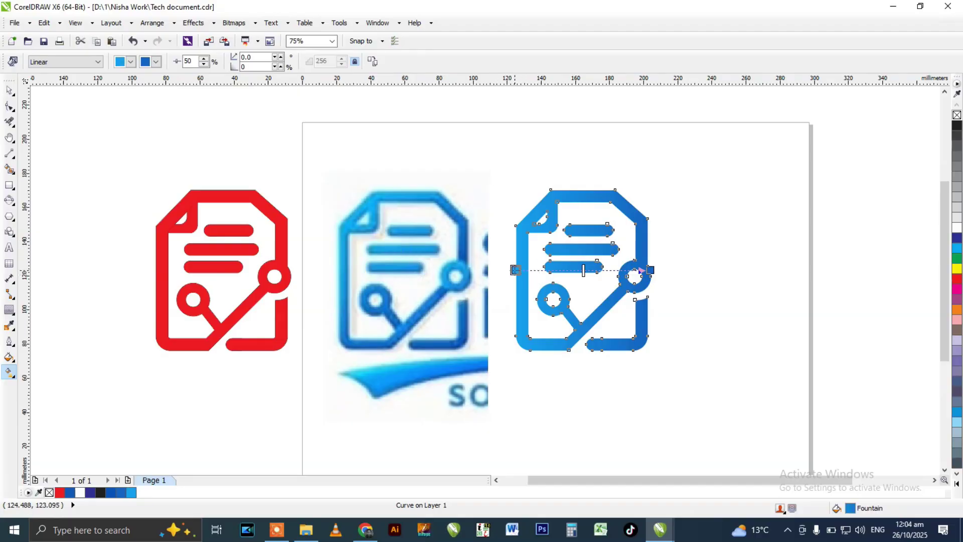
- Tilt the gradient to about 331.7 degrees, running from the icon's folded corner to just below the upper ring
drag(514, 270, 528, 231)
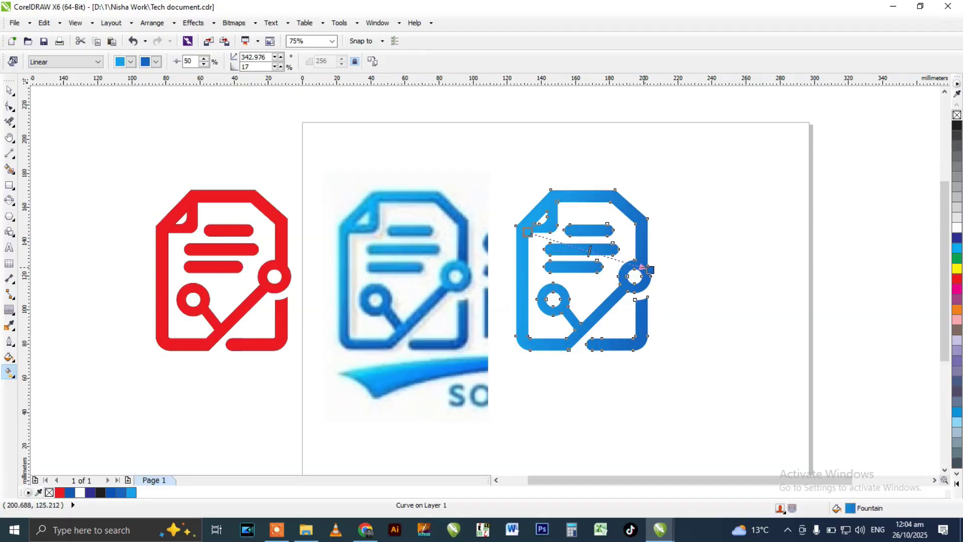
drag(650, 270, 639, 291)
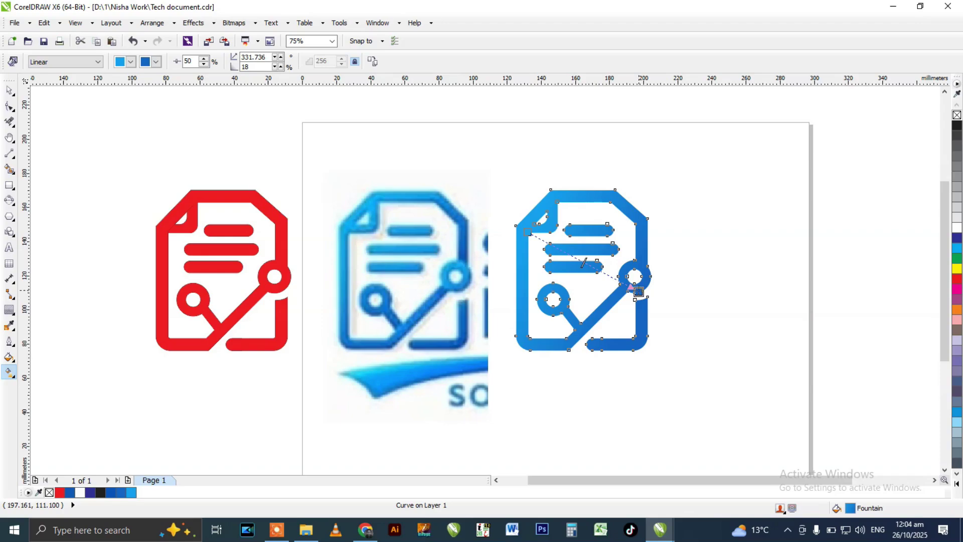
key(space)
click(714, 258)
- Delete the original red tracing beside the page, keeping only the reference image and the blue gradient icon
scroll(608, 247, down, 1)
drag(345, 184, 463, 337)
key(Delete)
drag(376, 161, 662, 354)
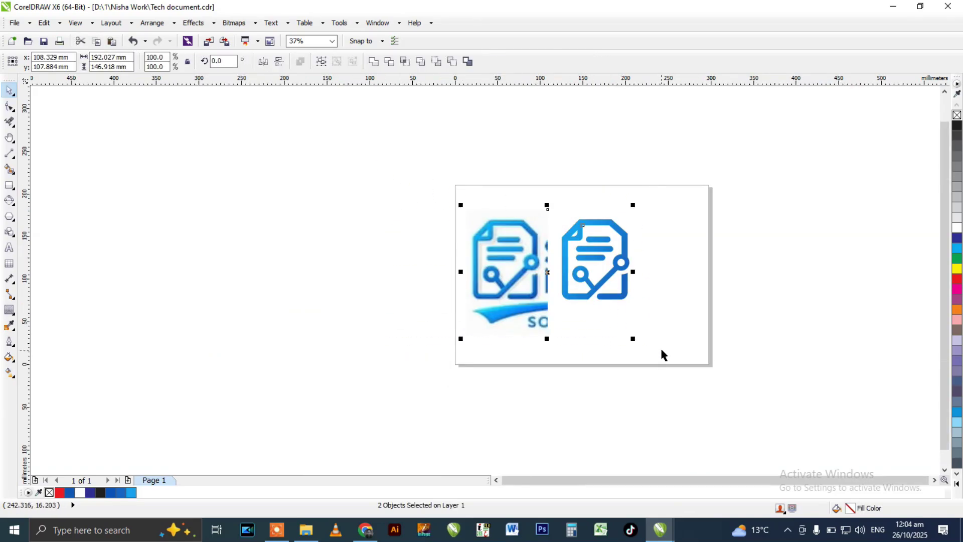
key(shift+F2)
click(813, 217)
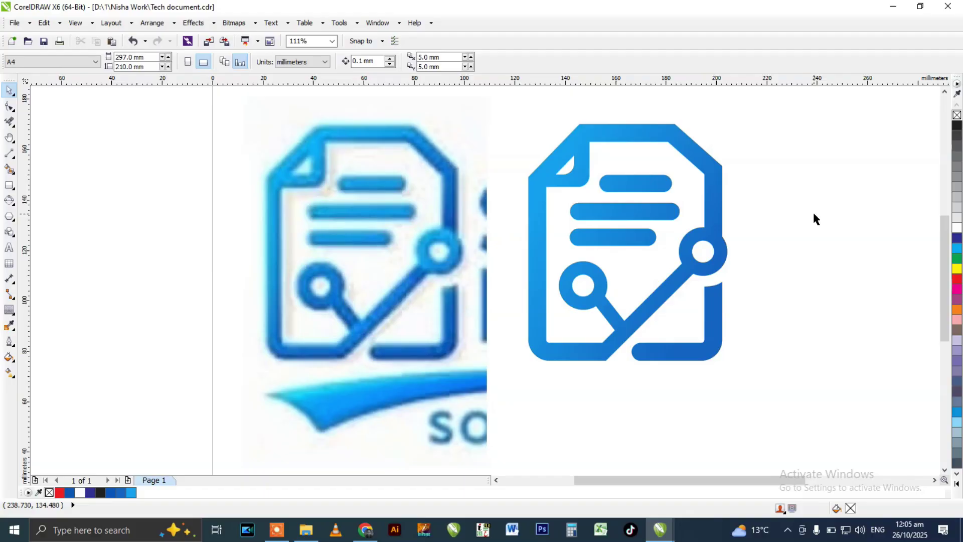
click(10, 122)
click(45, 157)
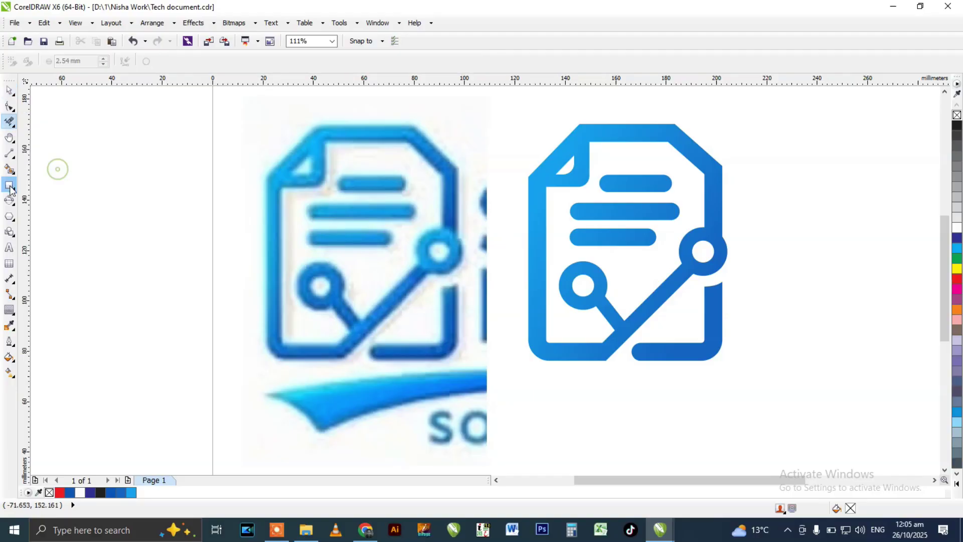
click(9, 185)
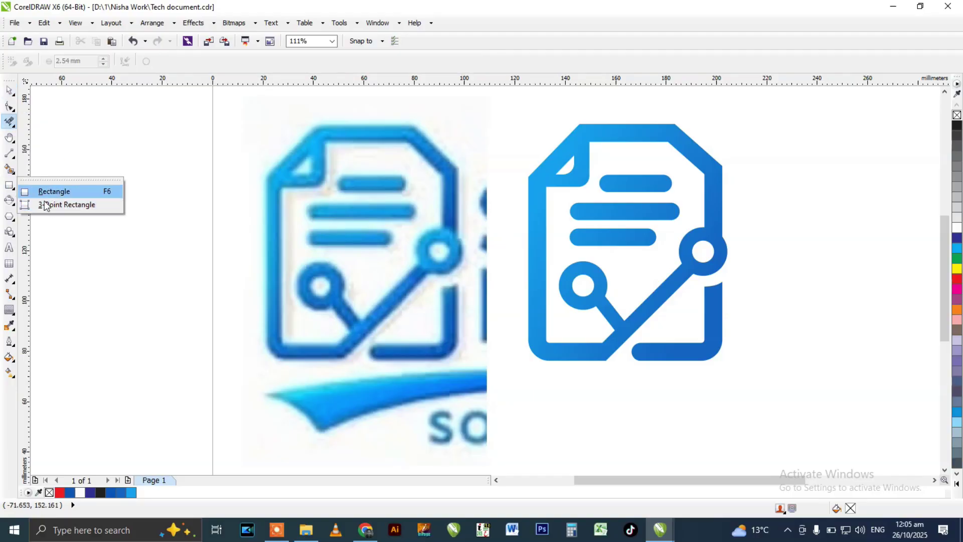
click(15, 203)
click(10, 217)
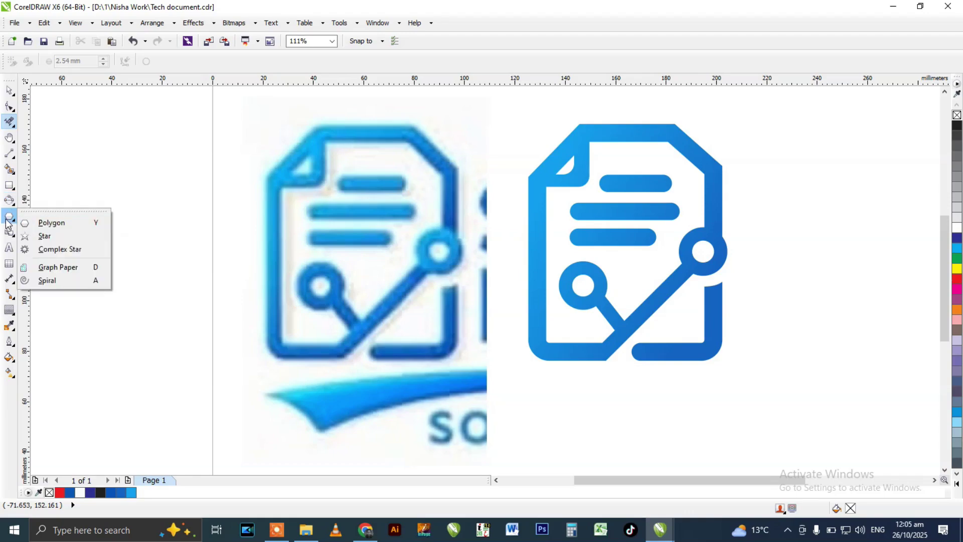
click(10, 169)
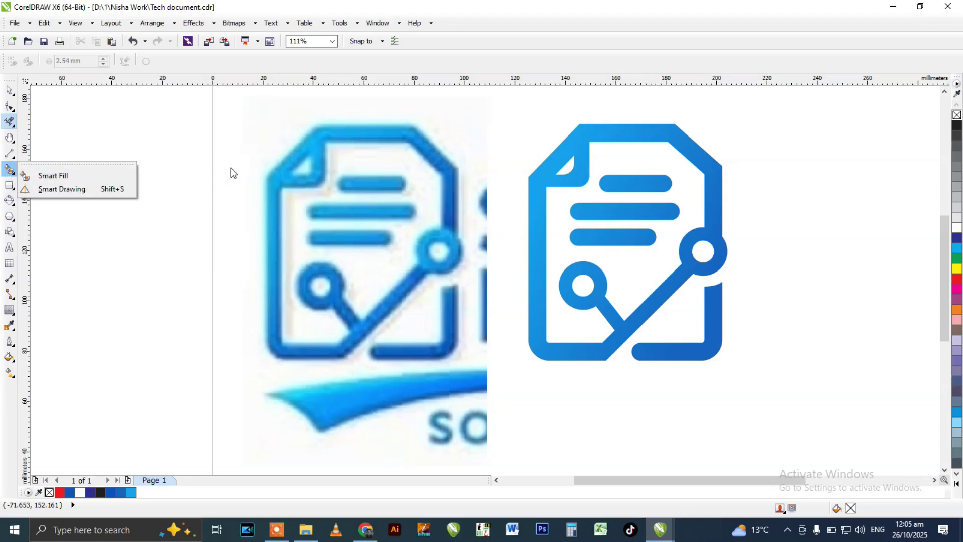
click(813, 190)
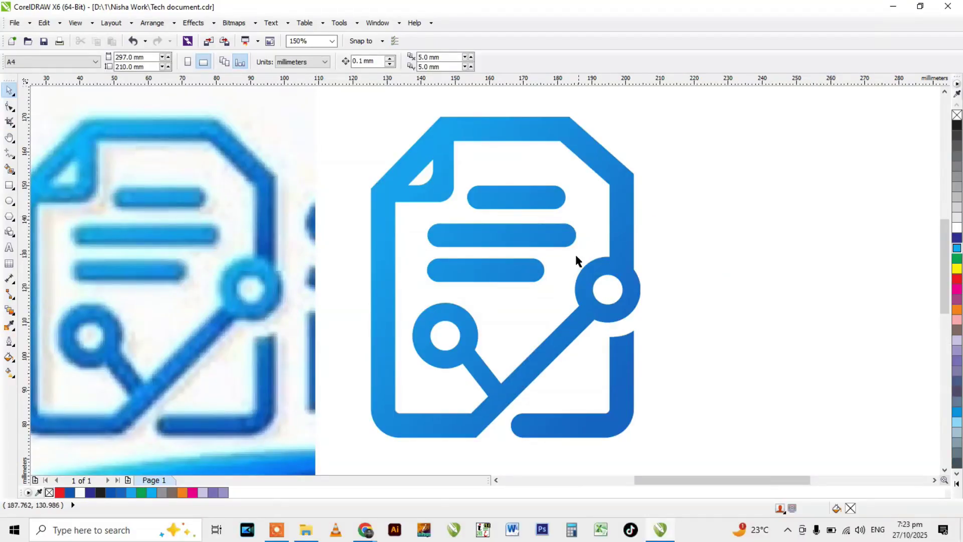
scroll(577, 259, down, 3)
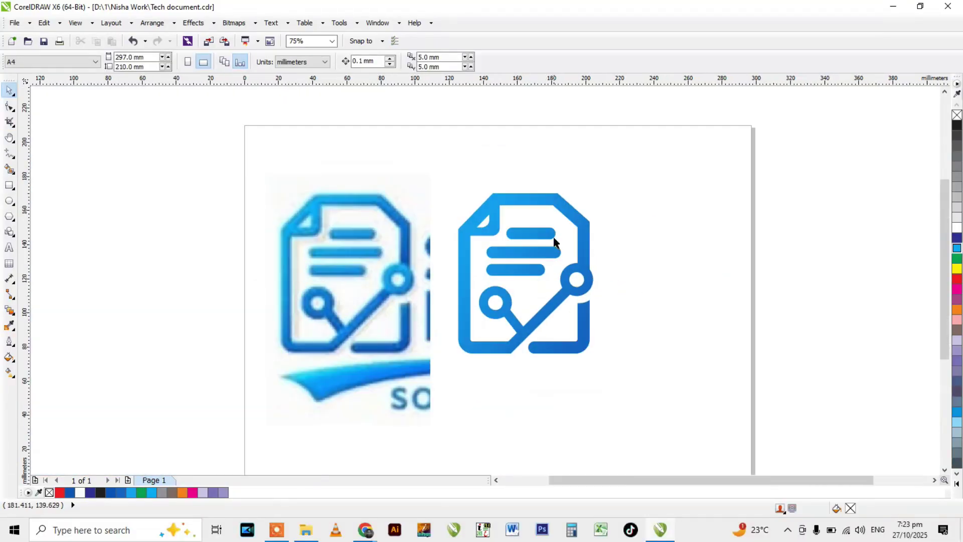
- Select the blue gradient icon and shift it slightly to about X 168.4 mm, Y 126.8 mm
scroll(558, 216, up, 3)
click(545, 197)
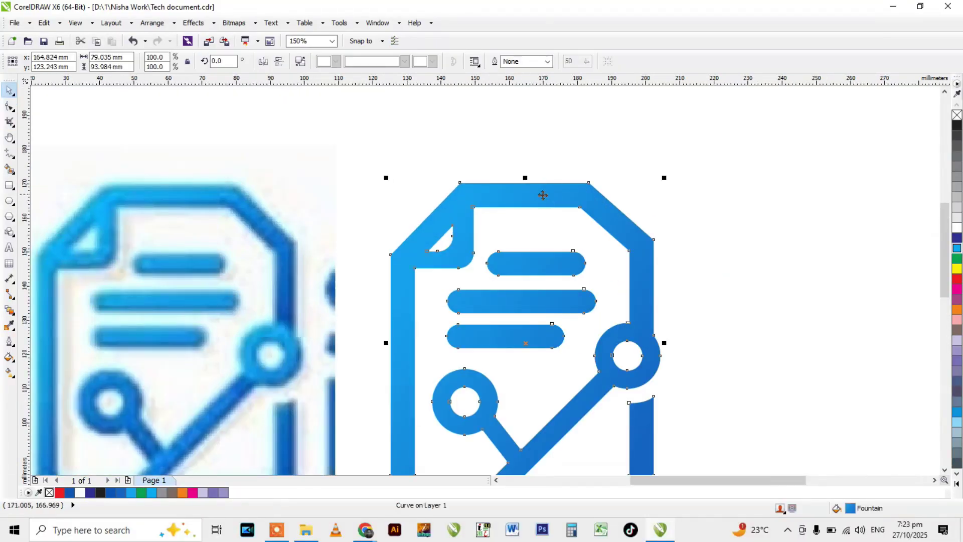
scroll(517, 187, down, 3)
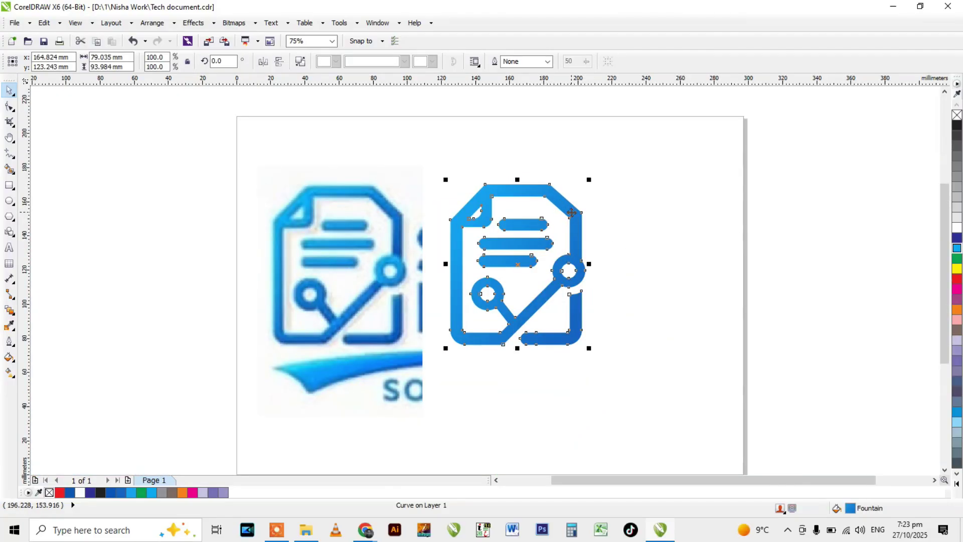
scroll(527, 221, up, 3)
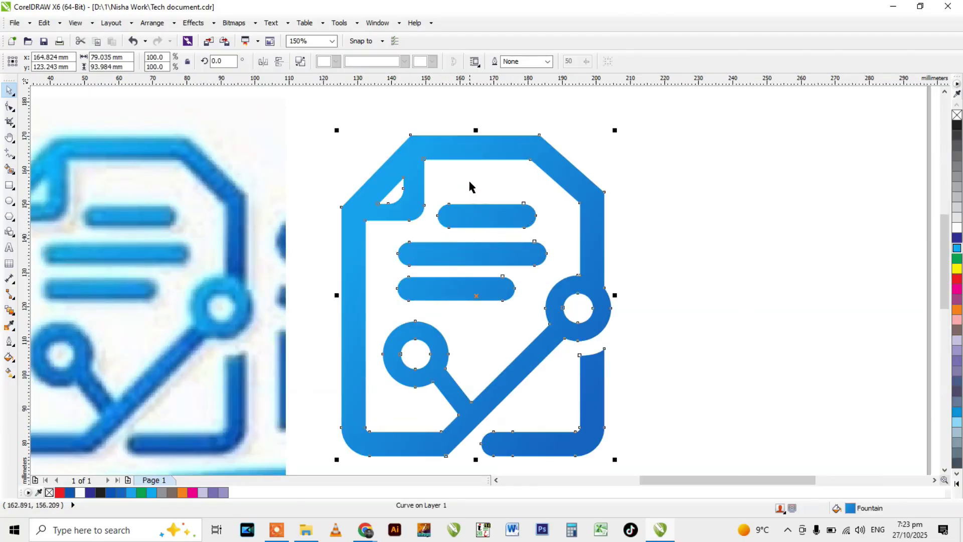
drag(471, 167, 483, 156)
scroll(331, 175, down, 3)
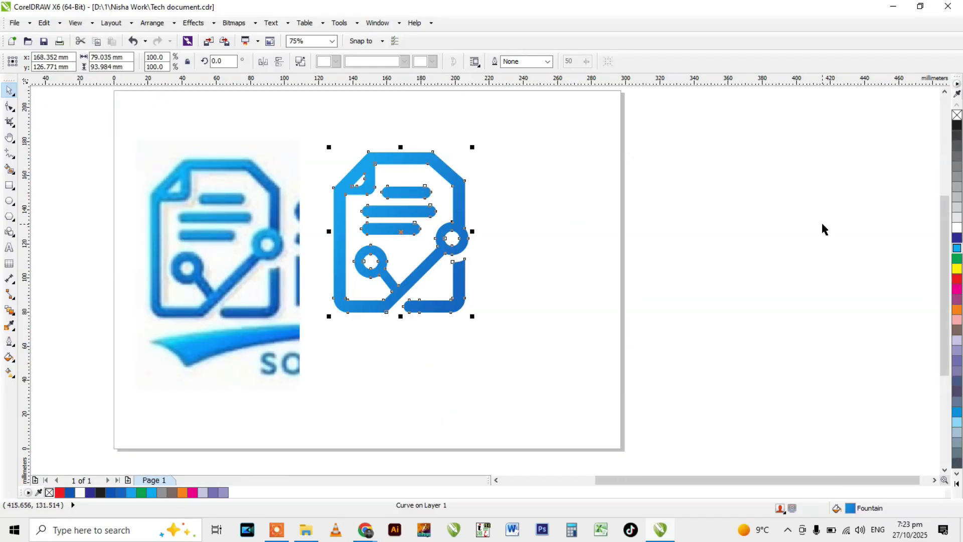
- Try several solid palette fills on the icon, including yellow, and finish with cyan C:100 M:0 Y:0 K:0
click(958, 238)
click(957, 289)
click(957, 310)
click(957, 279)
click(957, 310)
click(957, 278)
click(958, 238)
click(958, 194)
click(958, 186)
click(958, 238)
click(958, 248)
click(957, 269)
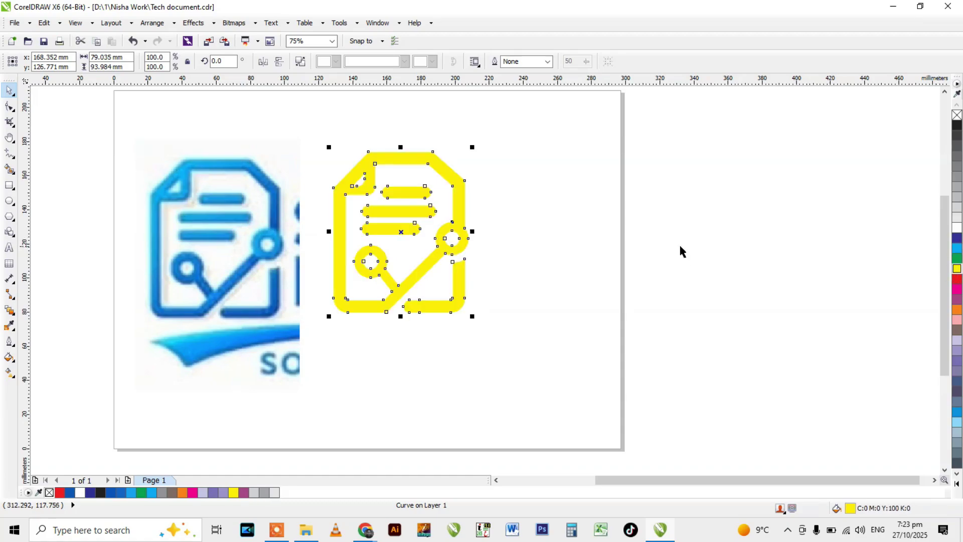
click(957, 247)
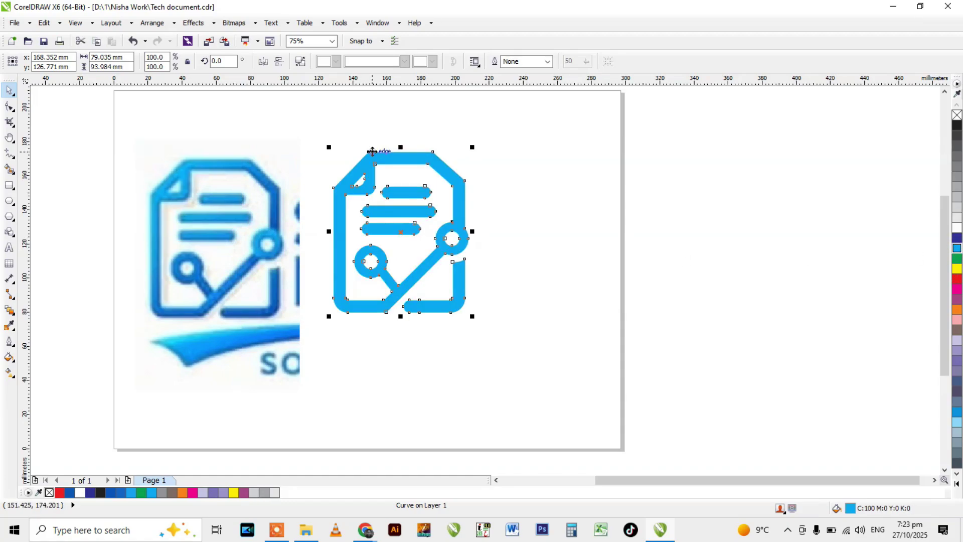
click(592, 214)
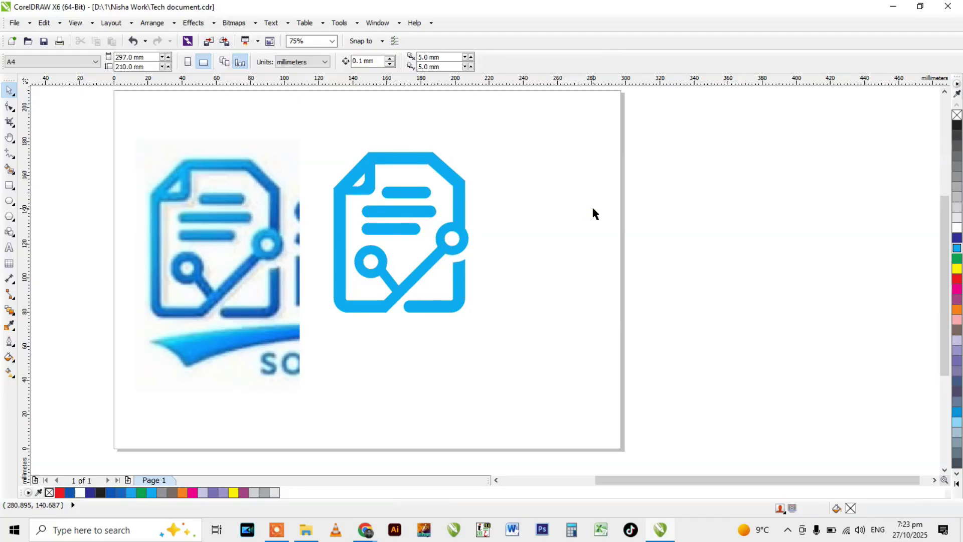
- Insert the Webdings spider web symbol at 50.8 mm beside the icon, near the page's right edge
key(ctrl+F11)
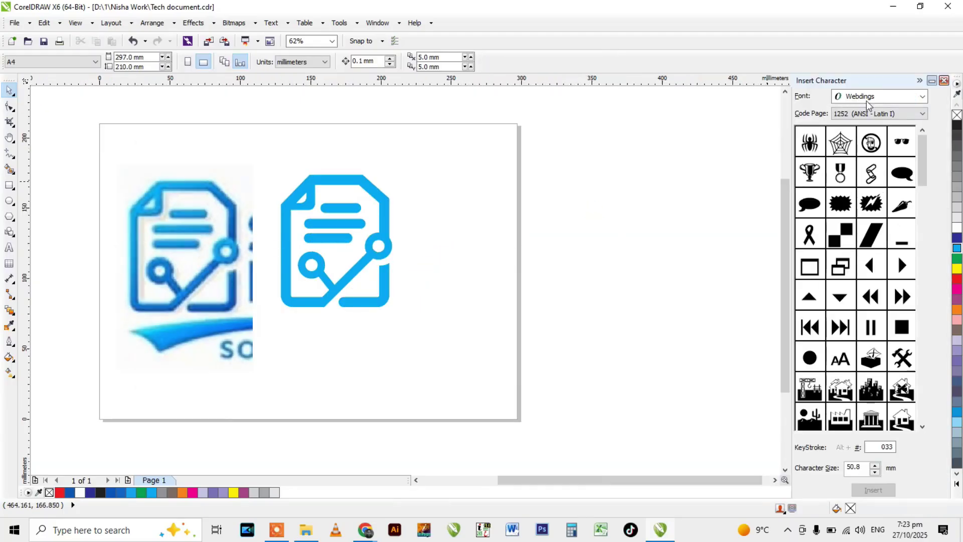
drag(852, 132, 494, 248)
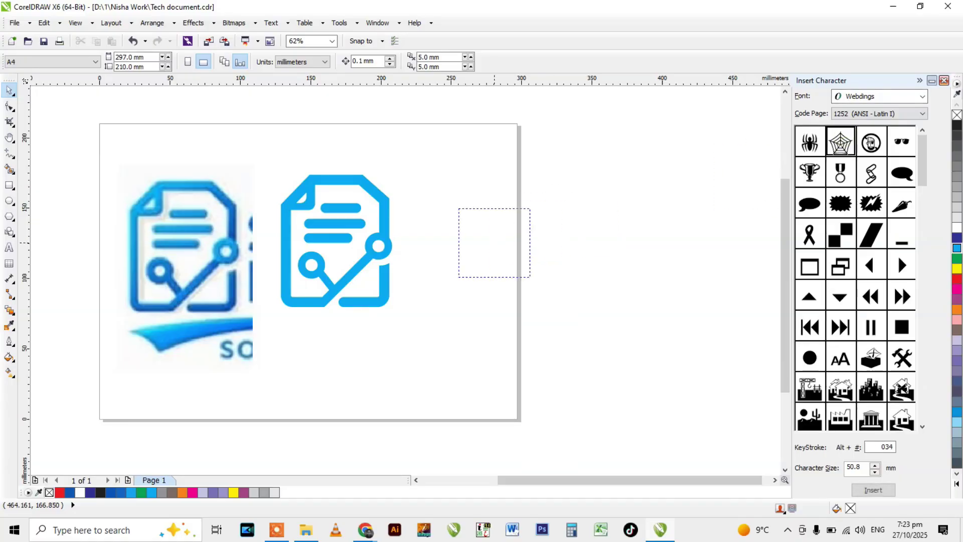
click(944, 80)
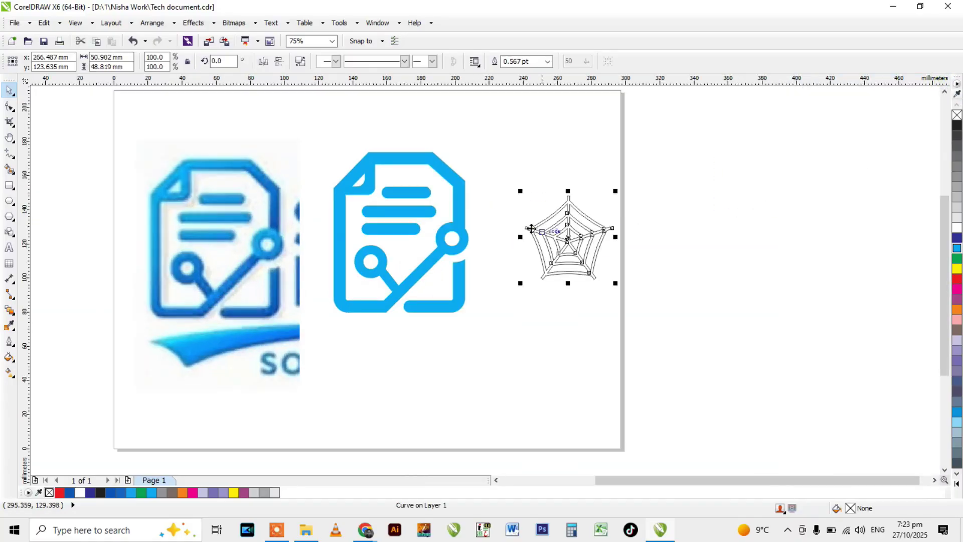
- Try palette fills on the spider web and finish with magenta C:0 M:100 Y:0 K:0
click(956, 199)
click(957, 237)
click(957, 248)
click(957, 270)
click(957, 279)
click(956, 289)
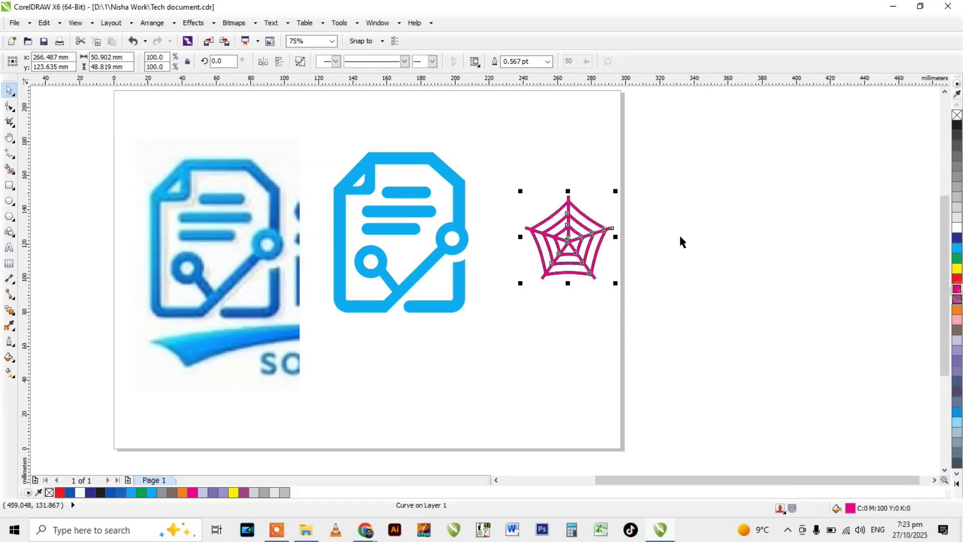
- Reposition the magenta spider web beside the icon, centred at about X 251.4 mm, Y 125.6 mm
key(shift+F2)
scroll(577, 215, down, 1)
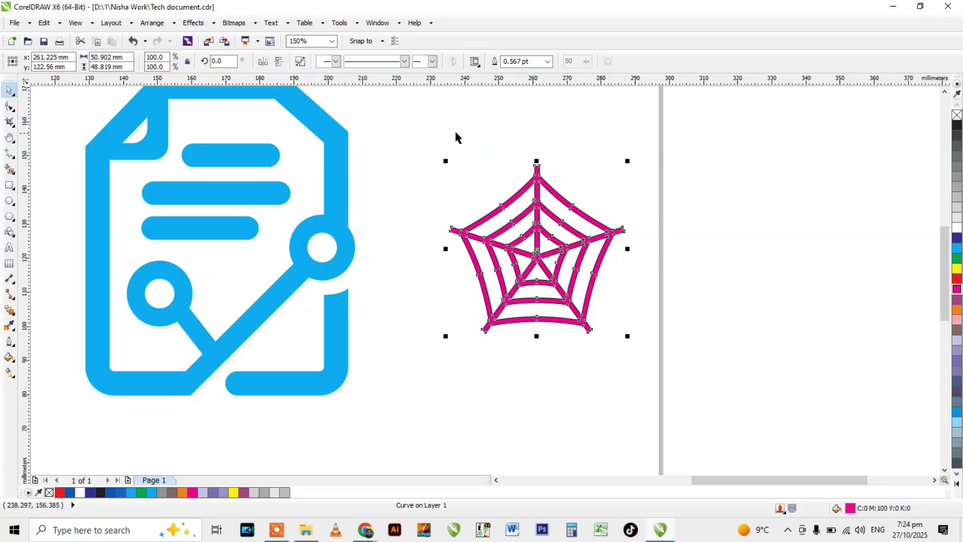
click(421, 157)
drag(413, 125, 633, 360)
drag(543, 209, 523, 231)
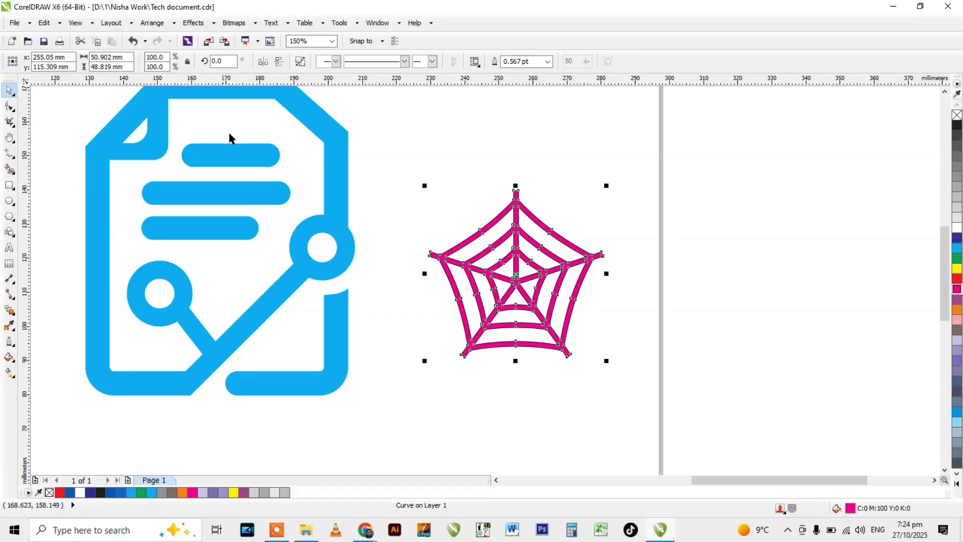
scroll(200, 155, down, 1)
scroll(251, 171, up, 1)
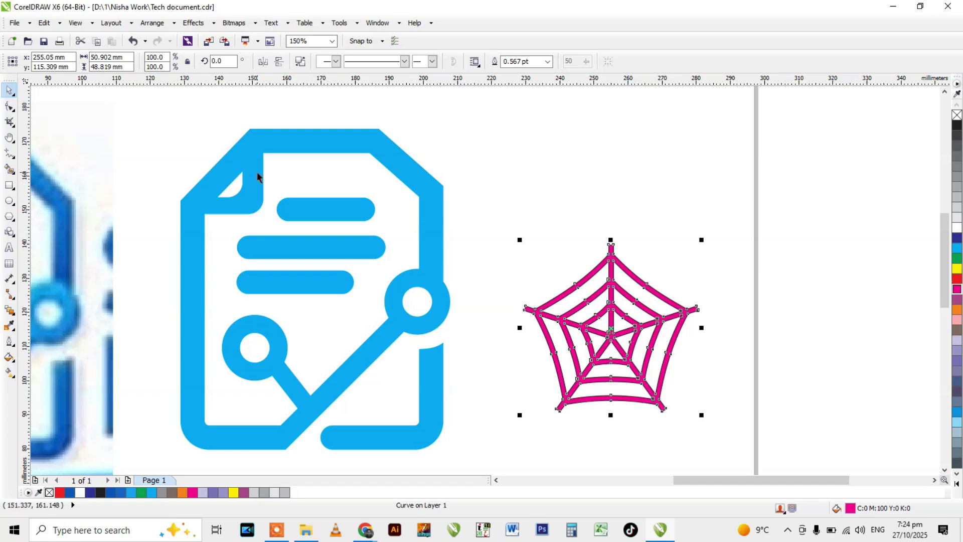
scroll(518, 199, up, 1)
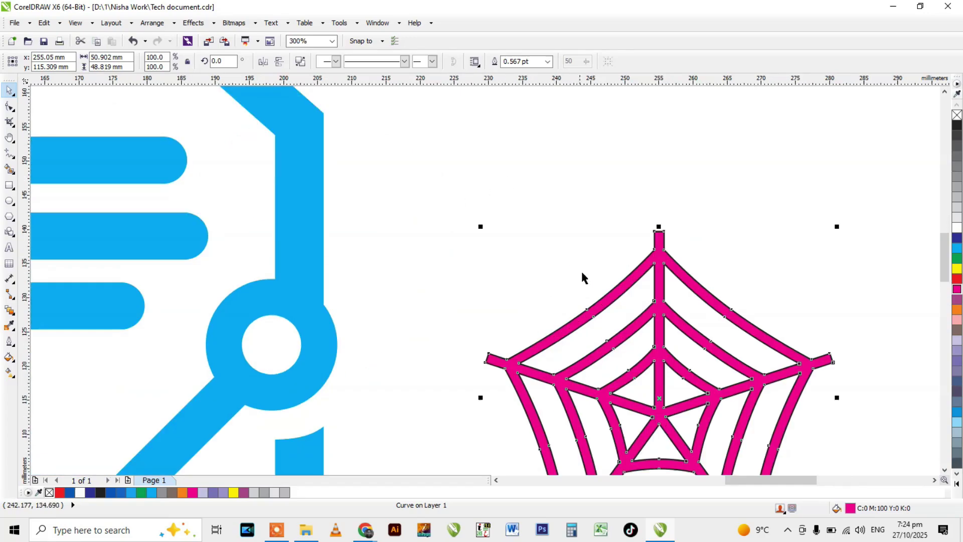
scroll(538, 220, down, 1)
drag(575, 255, 549, 235)
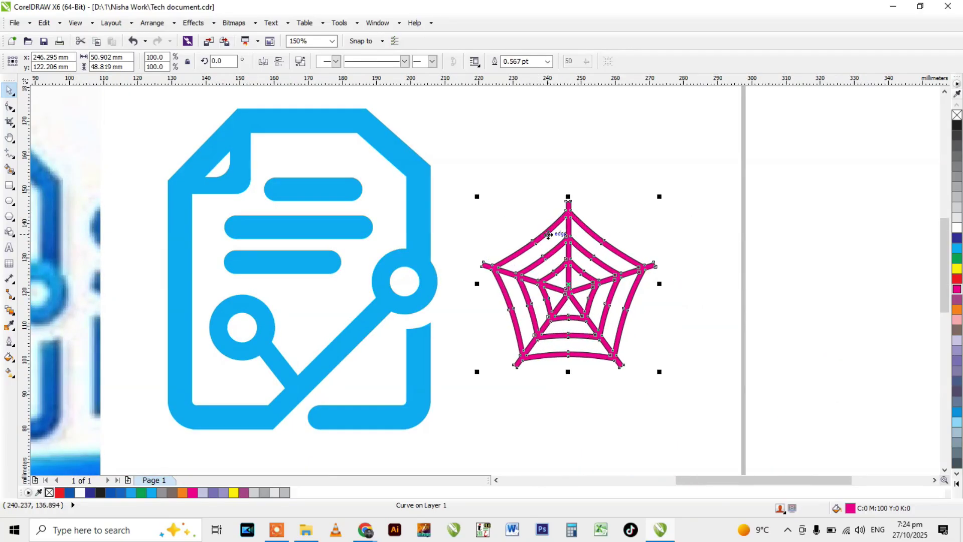
click(477, 213)
click(423, 193)
click(582, 222)
drag(590, 229, 607, 223)
- Break the spider web curve apart and check its pieces in Wireframe view before returning to Enhanced view
drag(459, 144, 705, 400)
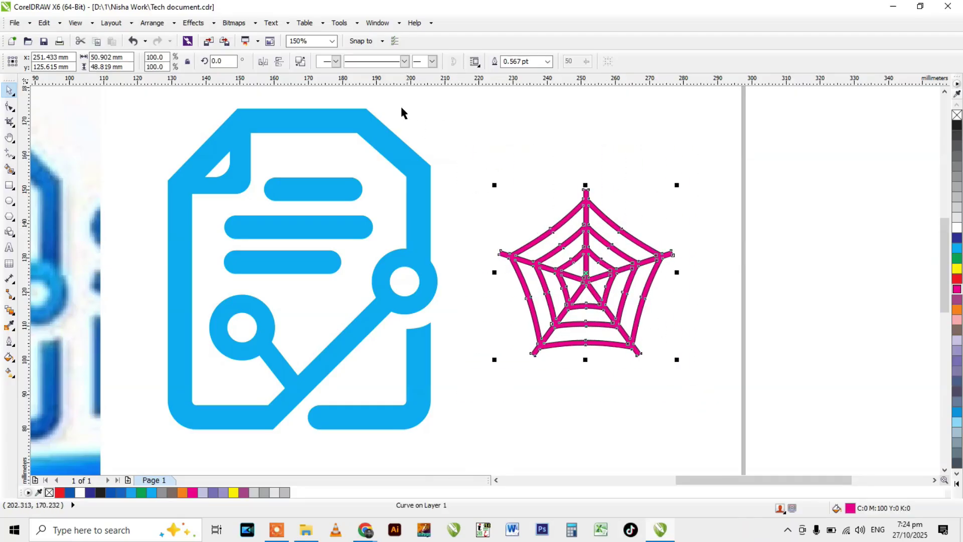
click(300, 62)
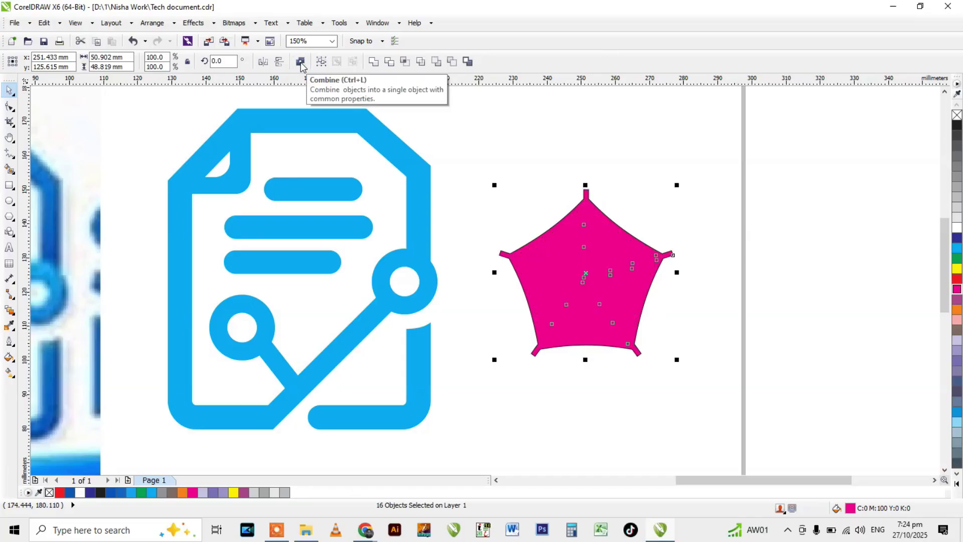
click(77, 29)
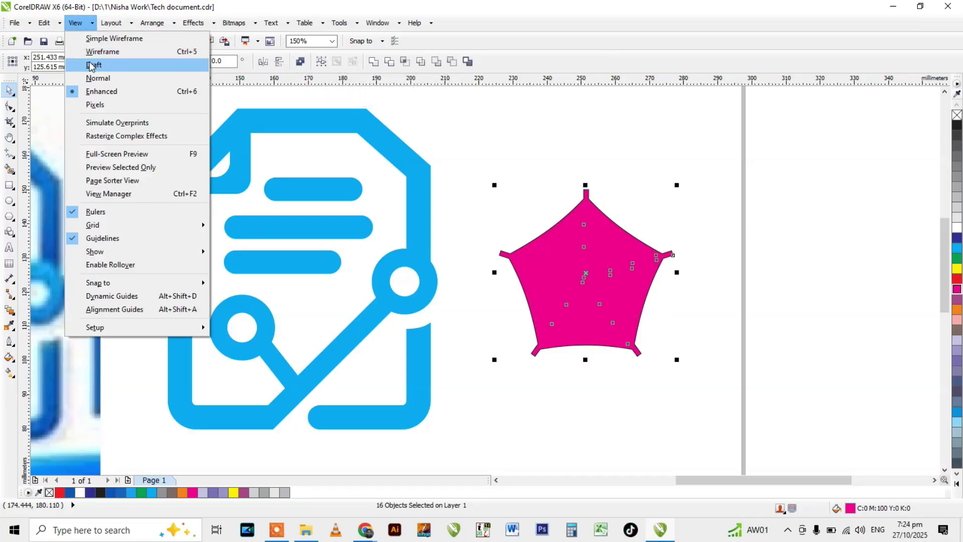
click(85, 47)
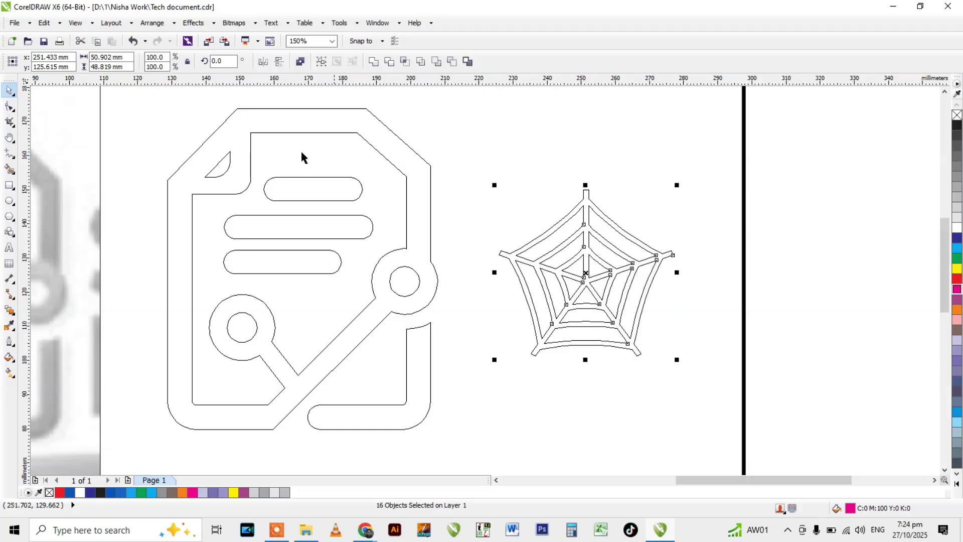
click(77, 23)
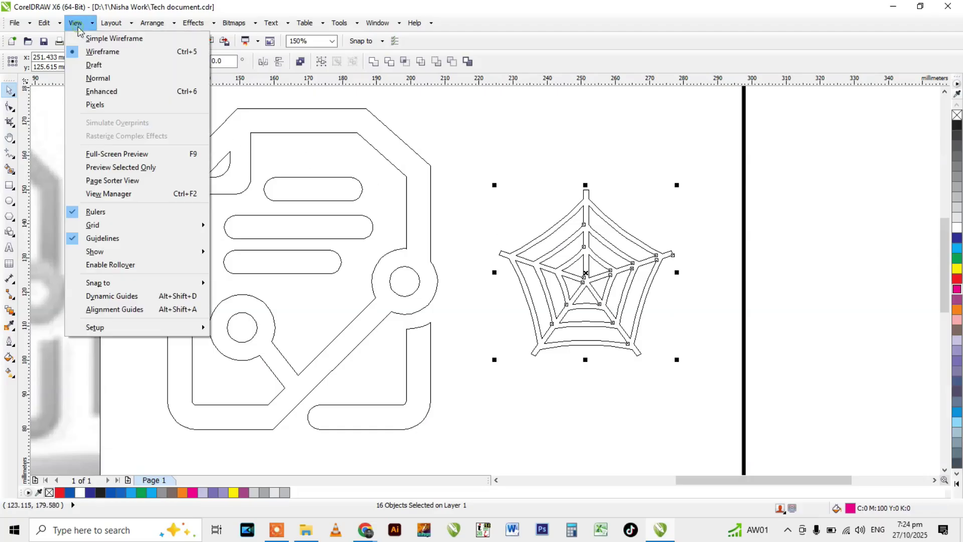
click(86, 90)
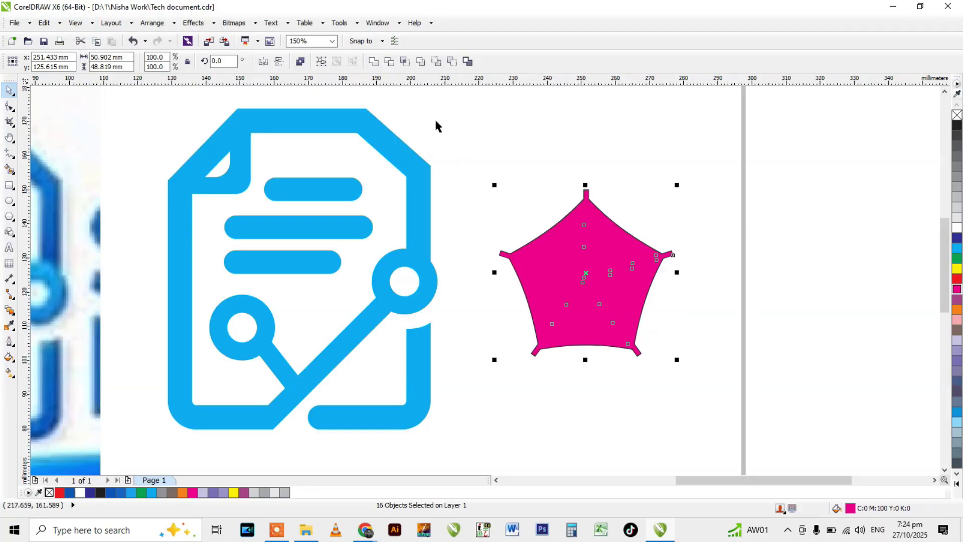
- Weld the web's separate pieces into one shape and inspect its outline in Wireframe view, returning to Enhanced view
click(374, 62)
click(75, 23)
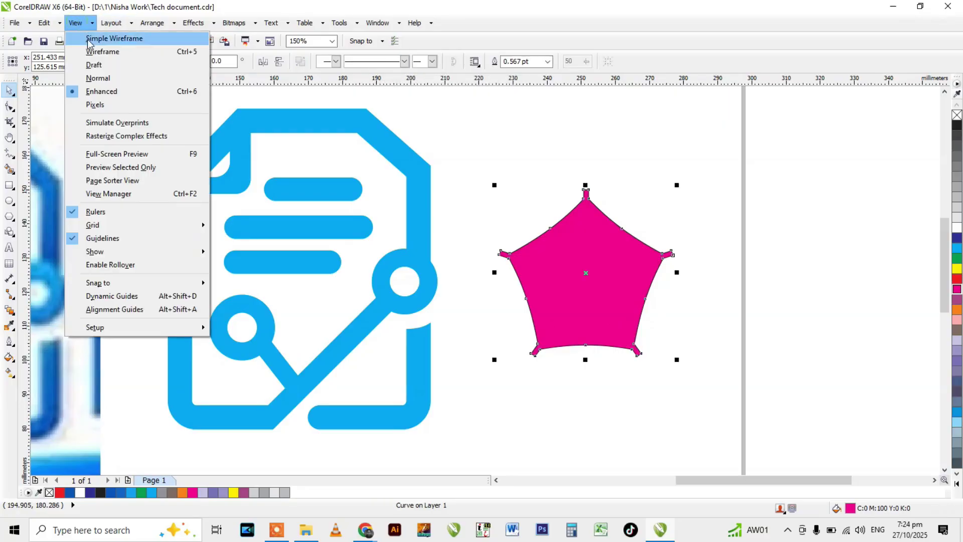
click(102, 51)
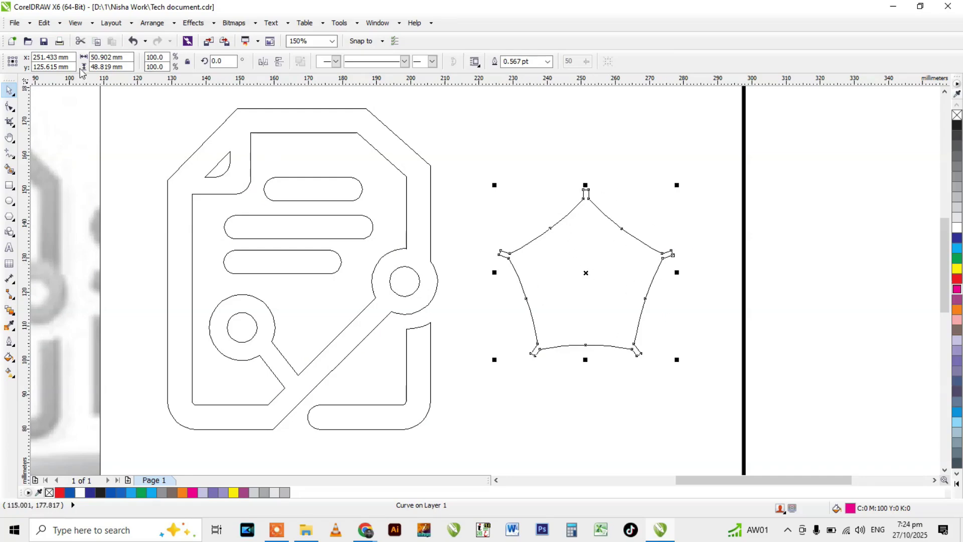
click(76, 23)
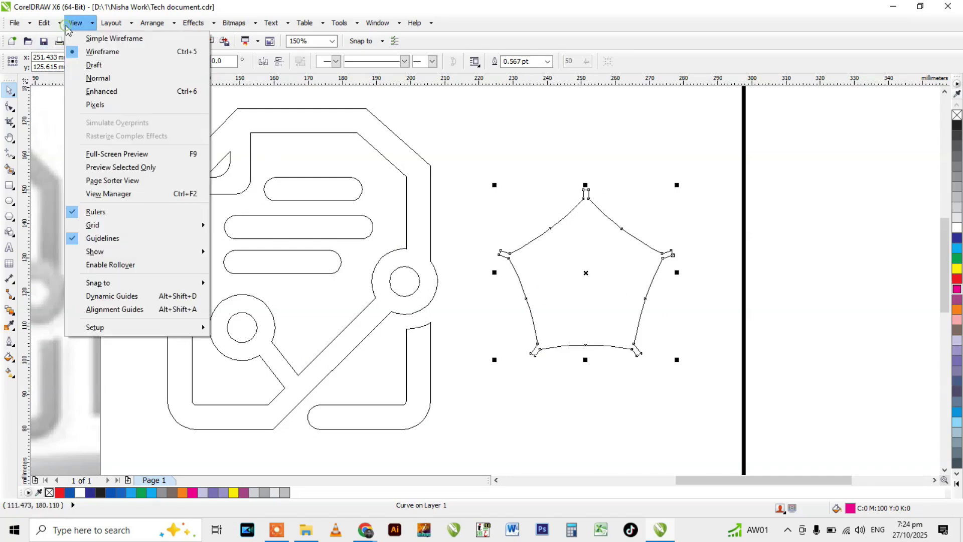
click(97, 90)
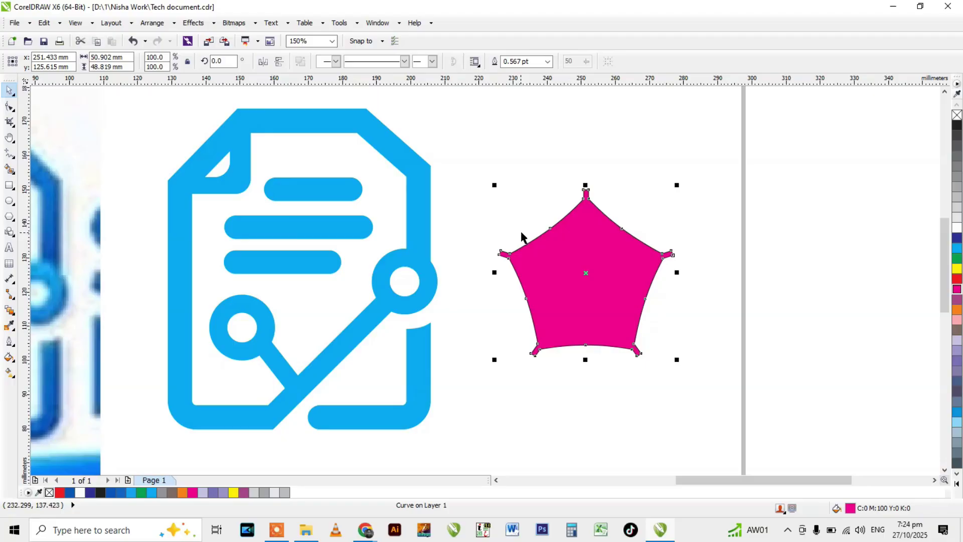
- Move the welded shape across the page's right edge, then undo the move, the weld and the break-apart
click(583, 238)
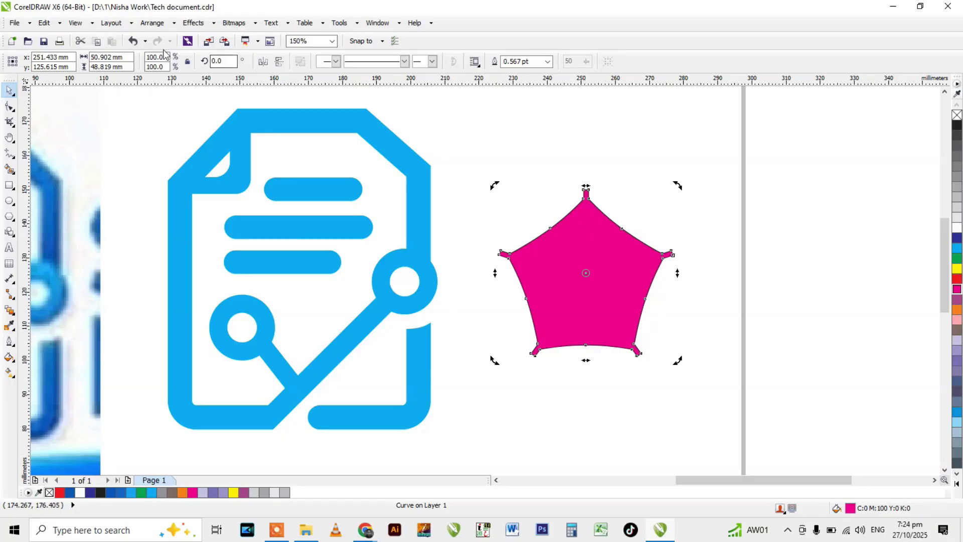
drag(578, 260, 771, 182)
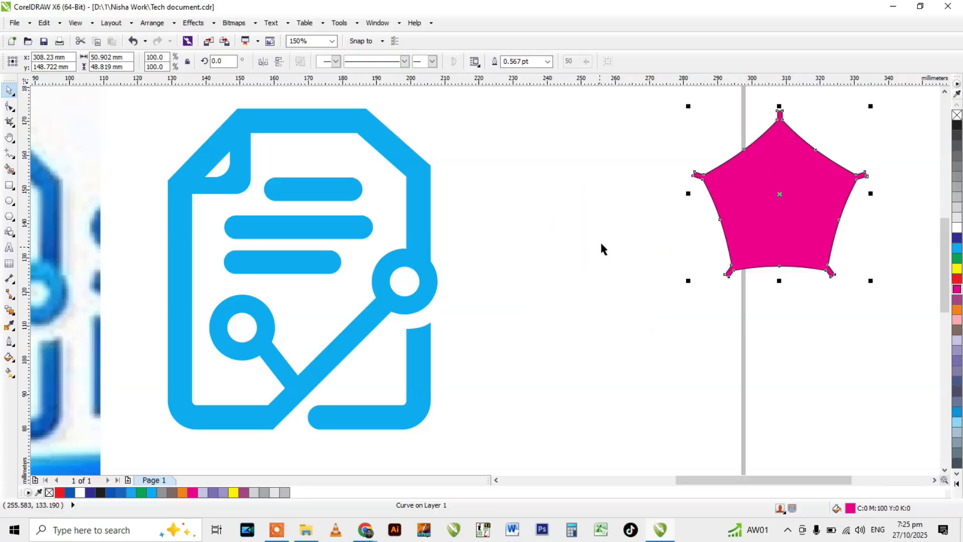
click(132, 41)
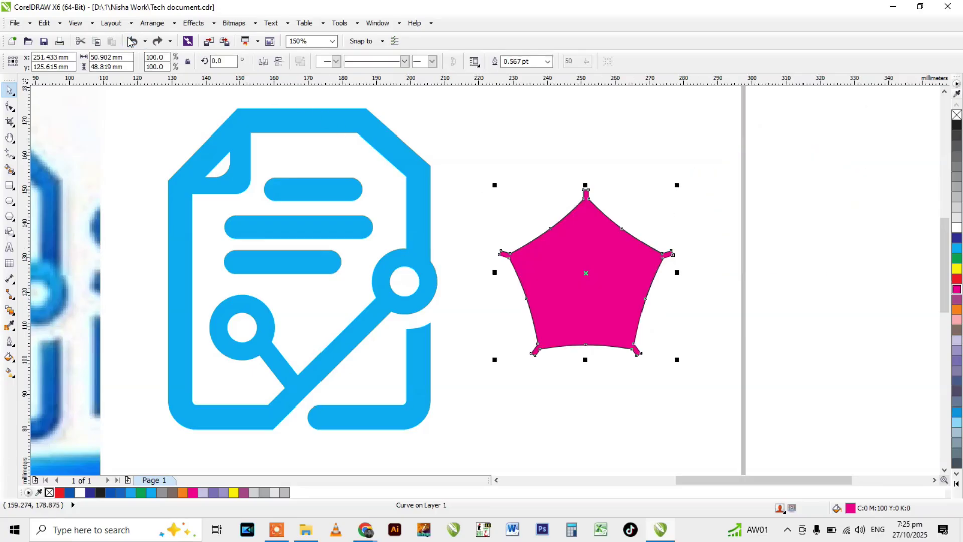
click(132, 41)
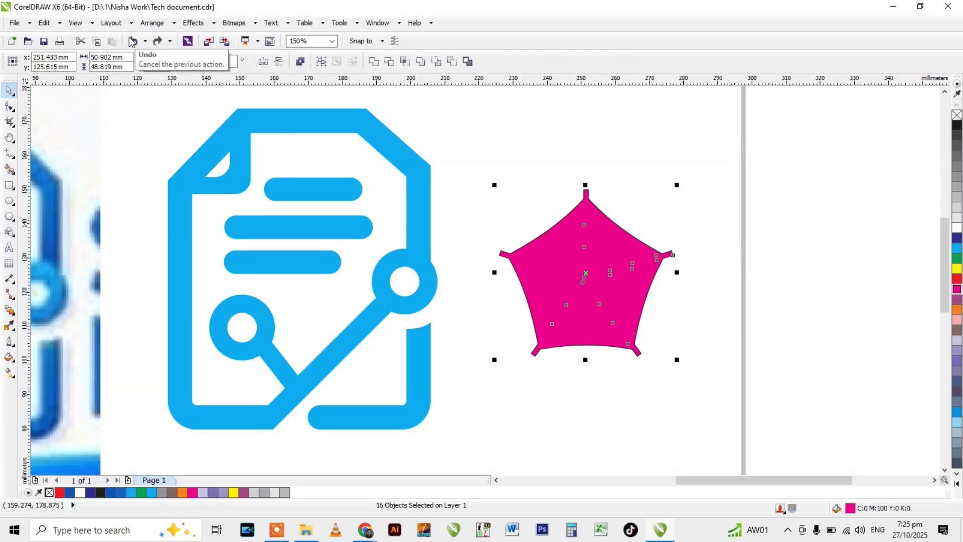
click(132, 41)
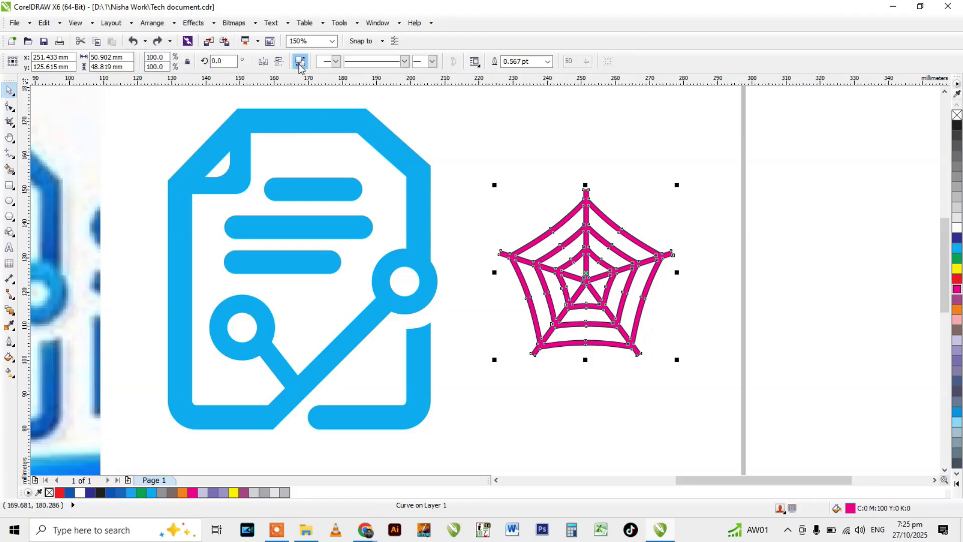
- Break the restored spider web apart again and inspect its pieces in Wireframe view, returning to Enhanced view
key(ctrl+shift+z)
drag(468, 144, 697, 409)
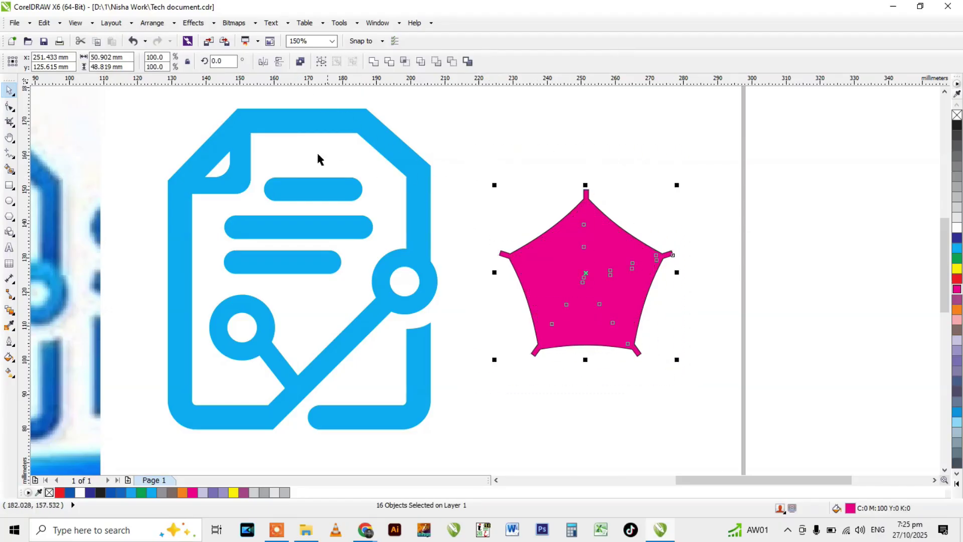
click(80, 22)
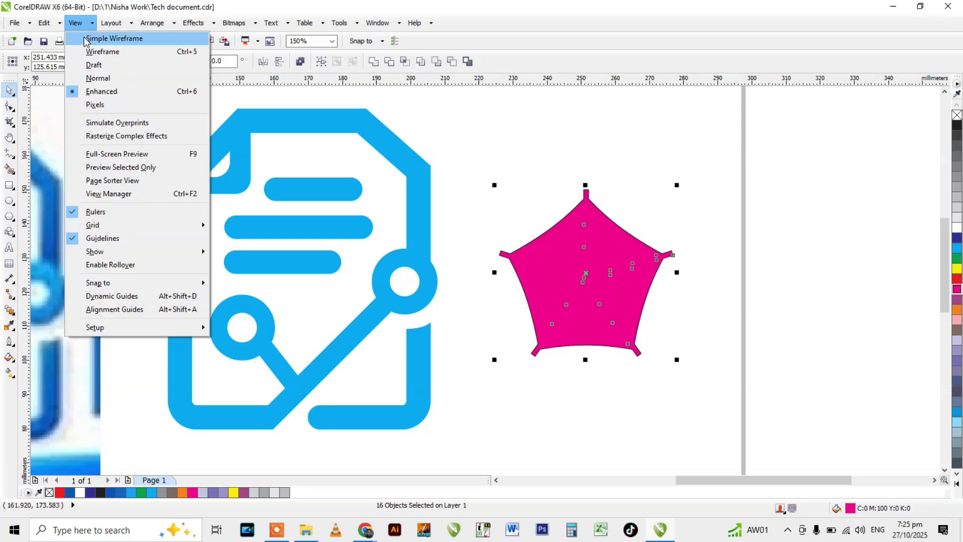
click(88, 51)
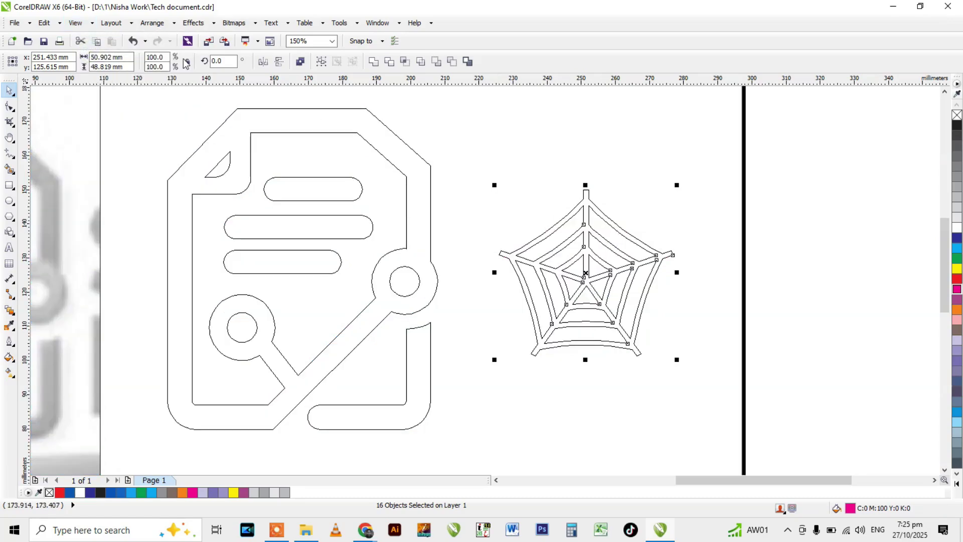
click(75, 23)
click(89, 91)
click(576, 237)
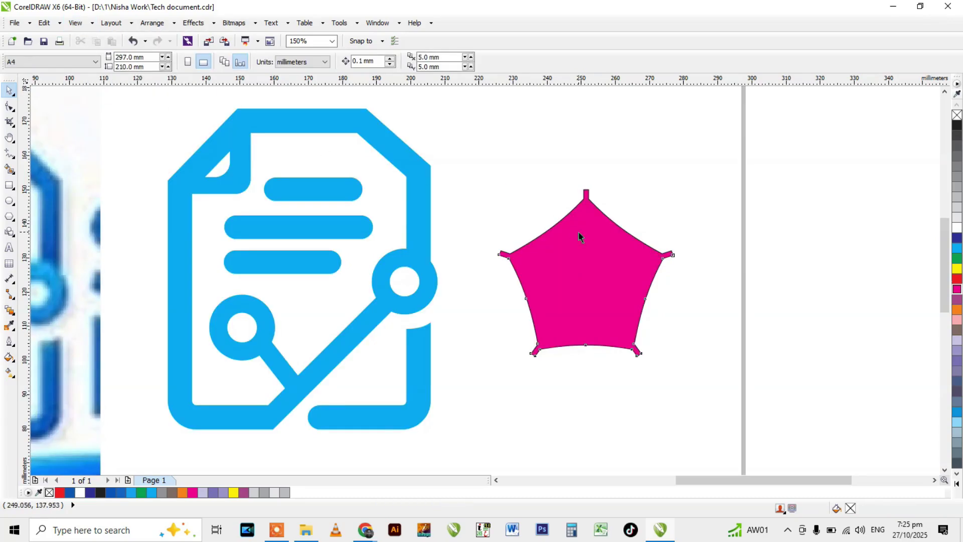
- Move the web's solid outer shape beyond the page's right edge to expose the pieces beneath, then undo the move
drag(576, 236, 771, 186)
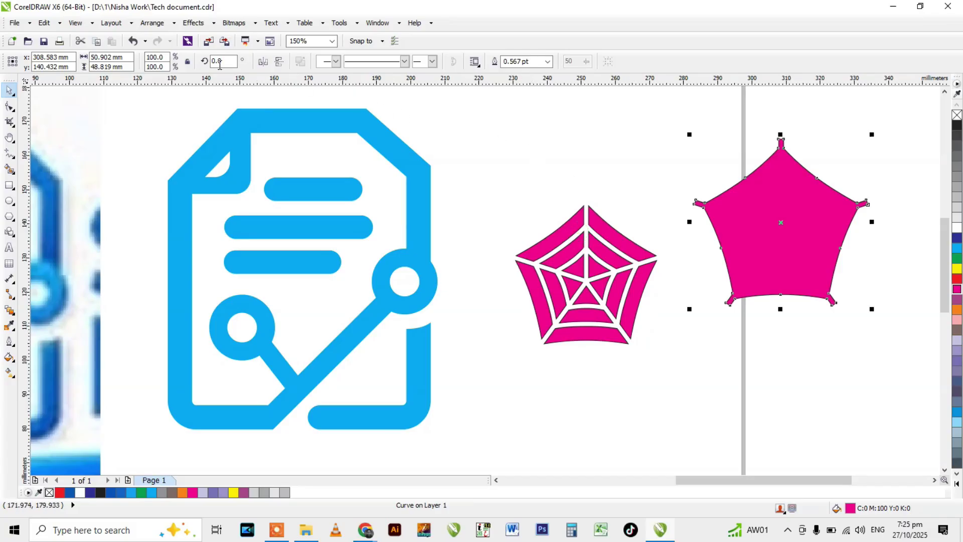
click(133, 42)
- Combine all the broken-apart spider web pieces into a single curve and deselect it
drag(468, 146, 701, 377)
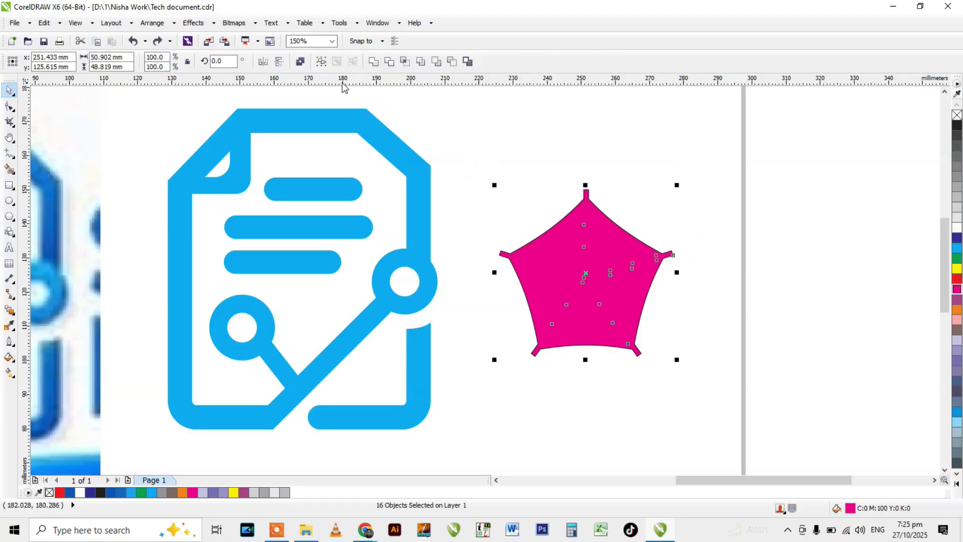
click(300, 62)
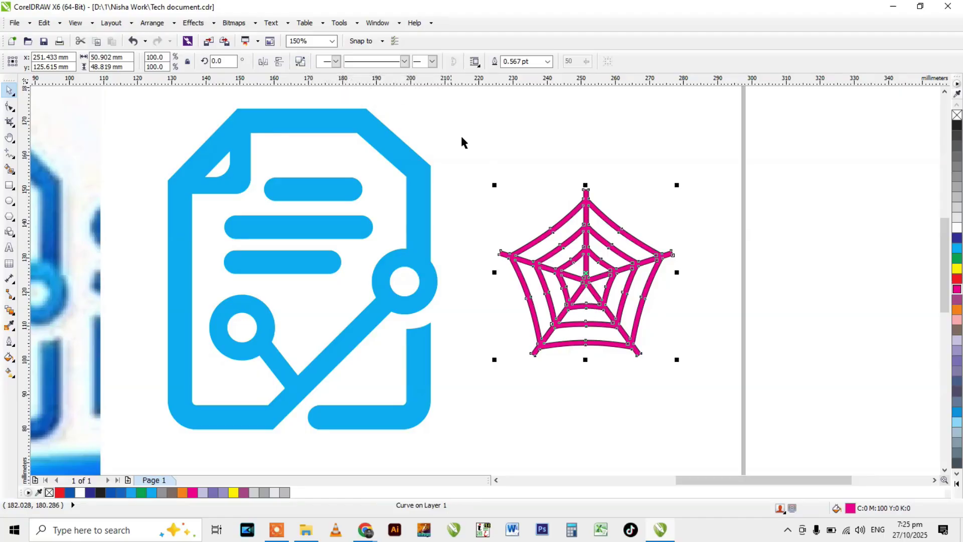
click(507, 175)
- Recolour the combined spider web with the light violet fill C:40 M:40 Y:0 K:0 and check the result up close
click(580, 200)
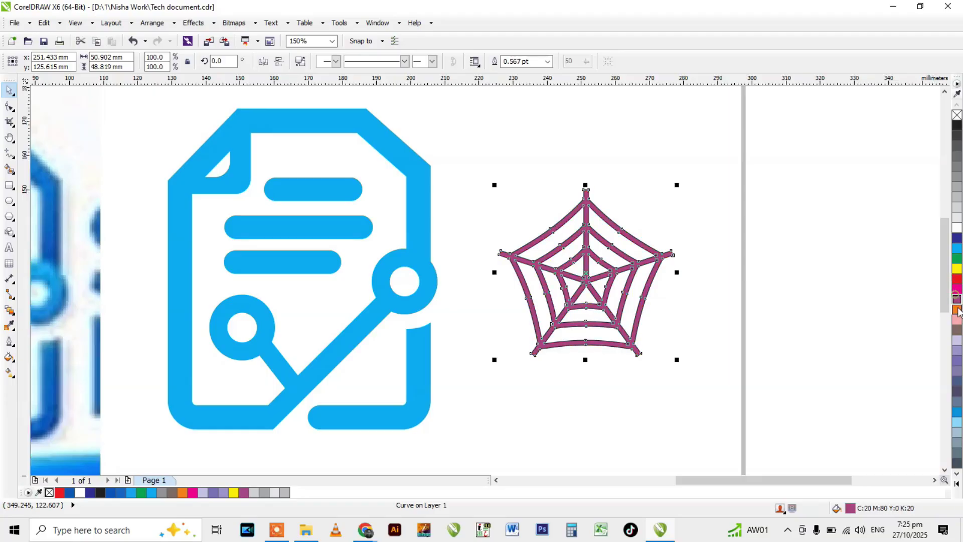
click(957, 350)
click(763, 271)
click(610, 222)
scroll(610, 222, up, 1)
click(630, 196)
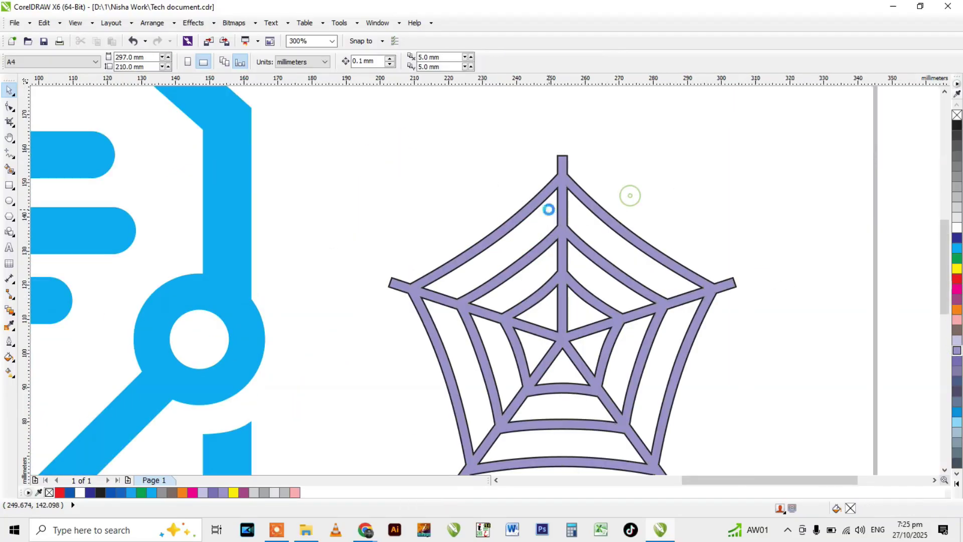
scroll(610, 196, down, 1)
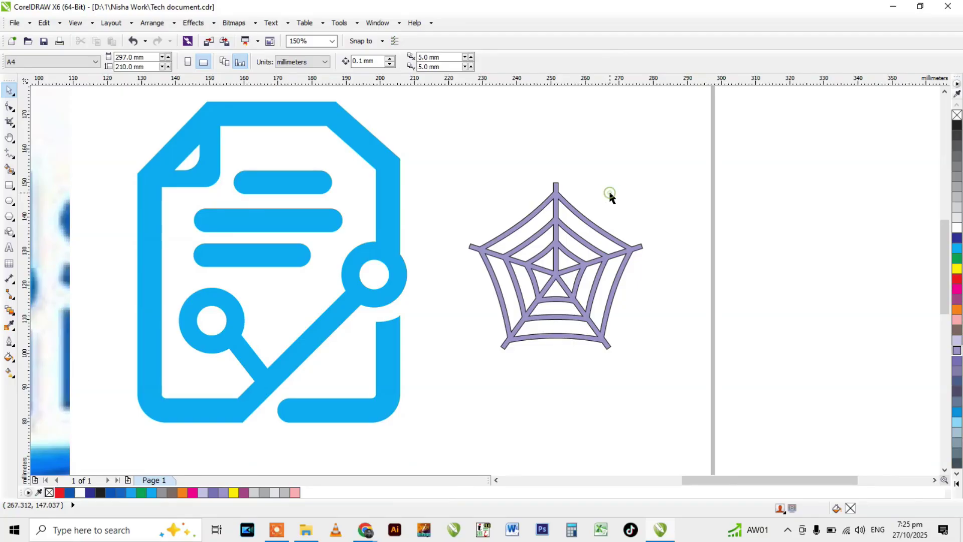
- Select the violet spider web curve and examine its outline and nodes around the top spoke
click(575, 208)
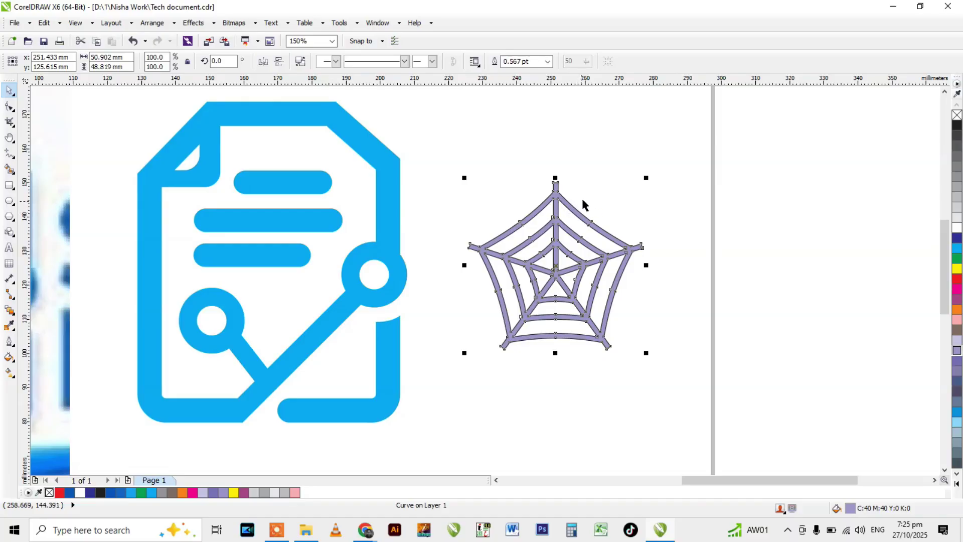
click(585, 195)
scroll(550, 195, up, 3)
click(562, 190)
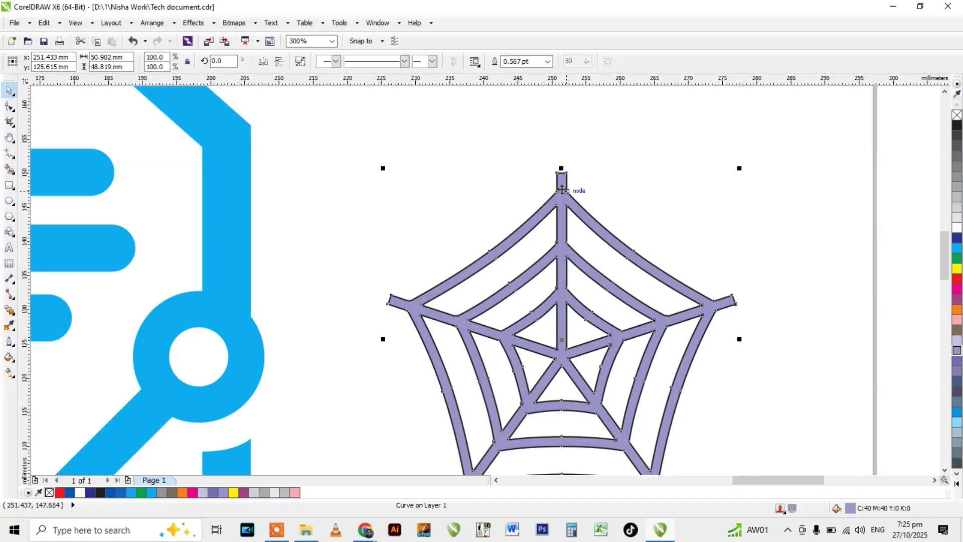